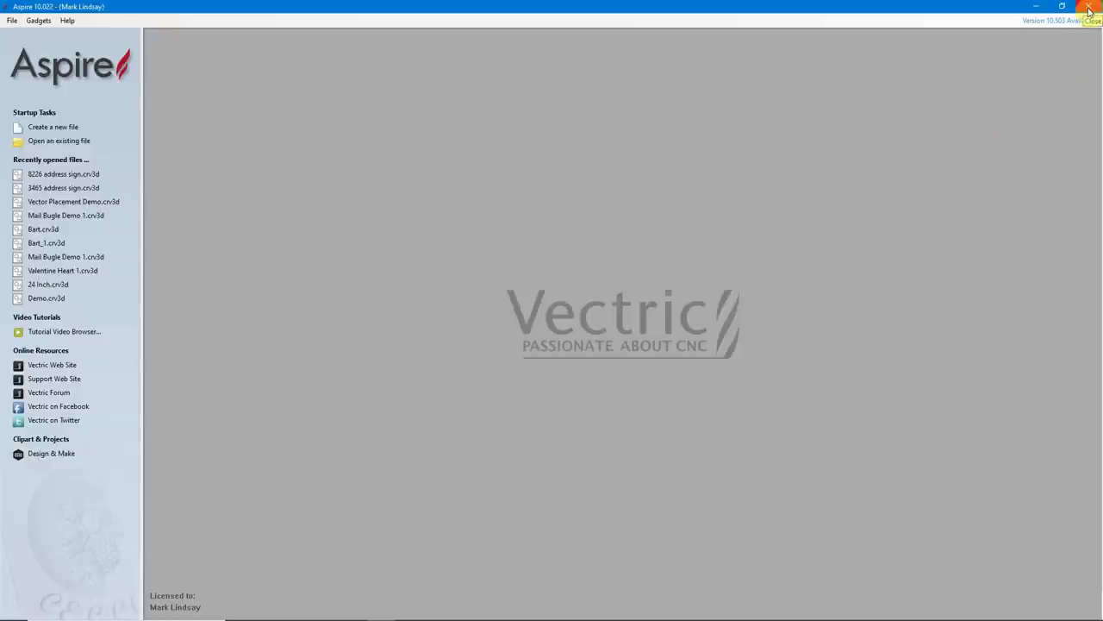
Step: Close Aspire 10.022 and bring up the V&Co login page, portal.vectric.com/login, in Chrome
click(1088, 10)
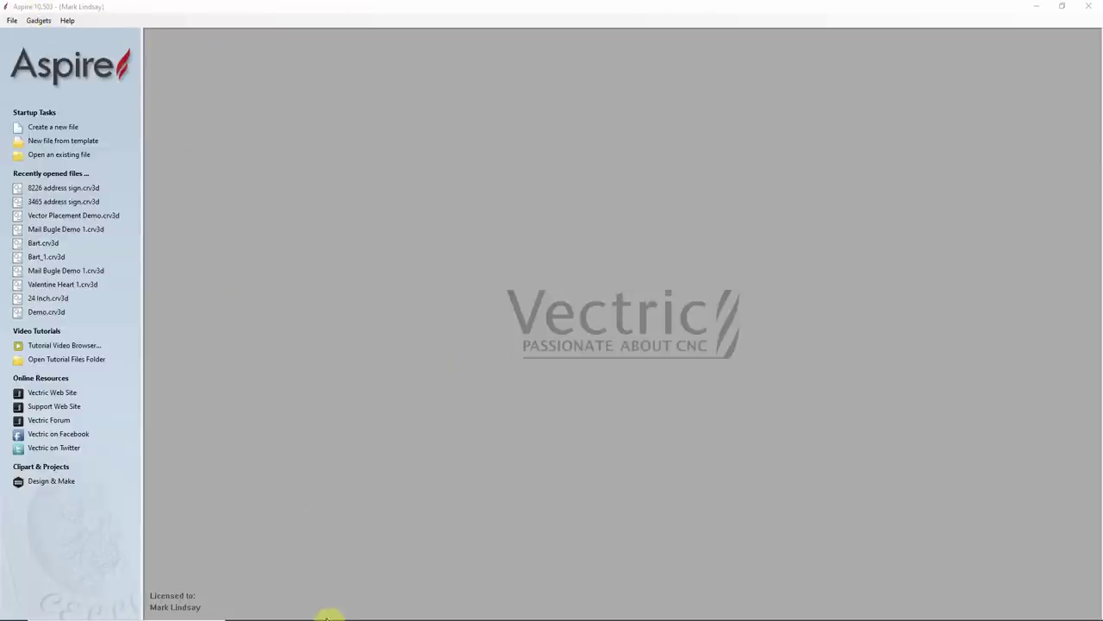
click(325, 609)
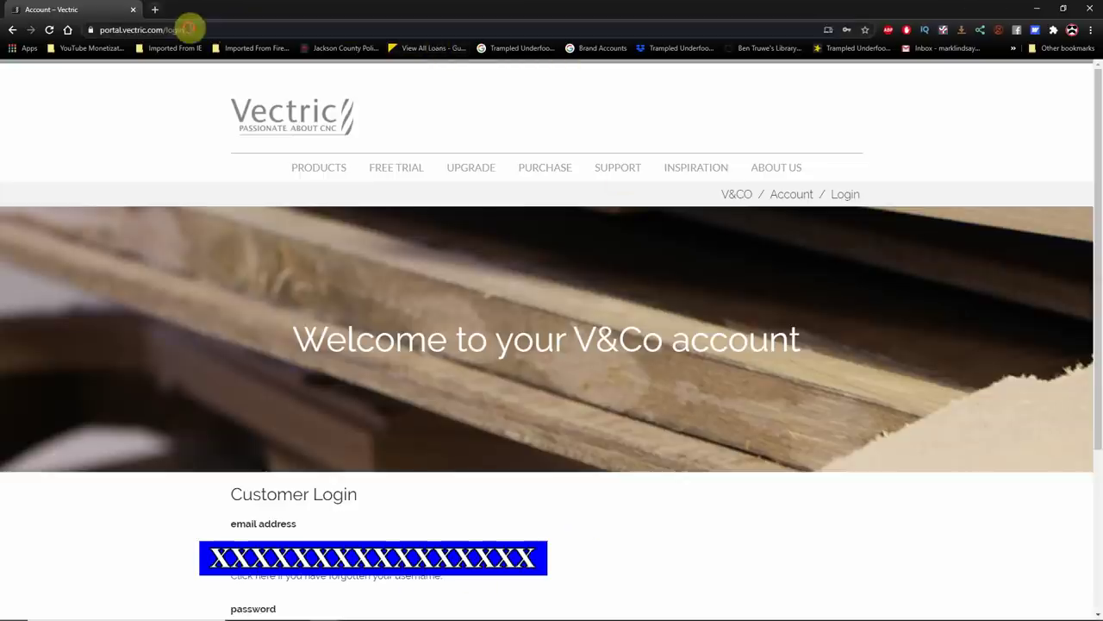
click(190, 29)
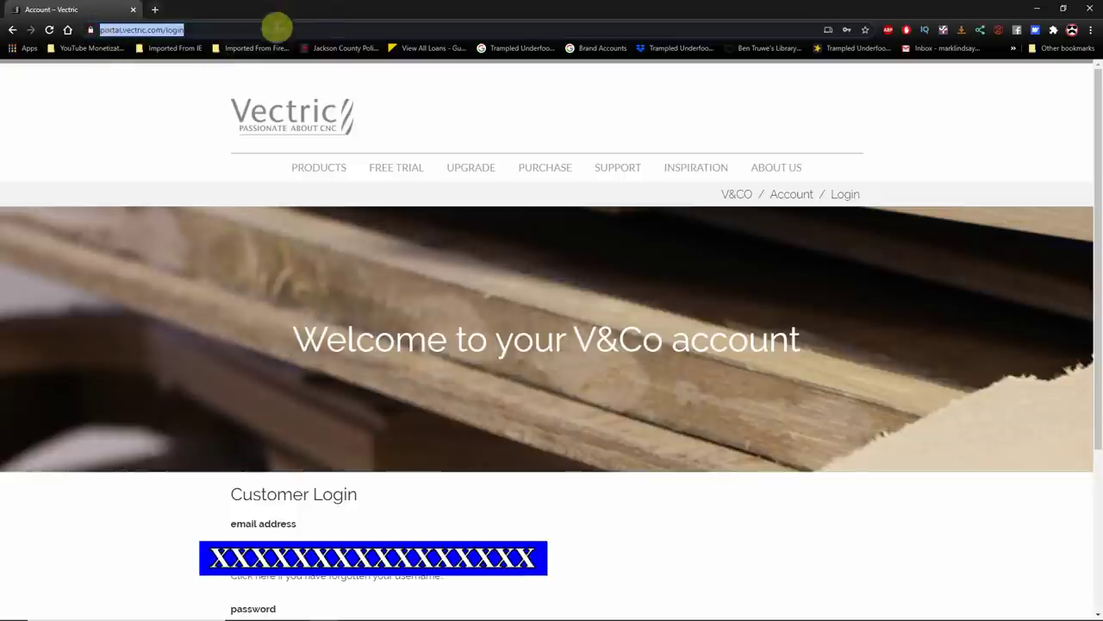
click(318, 28)
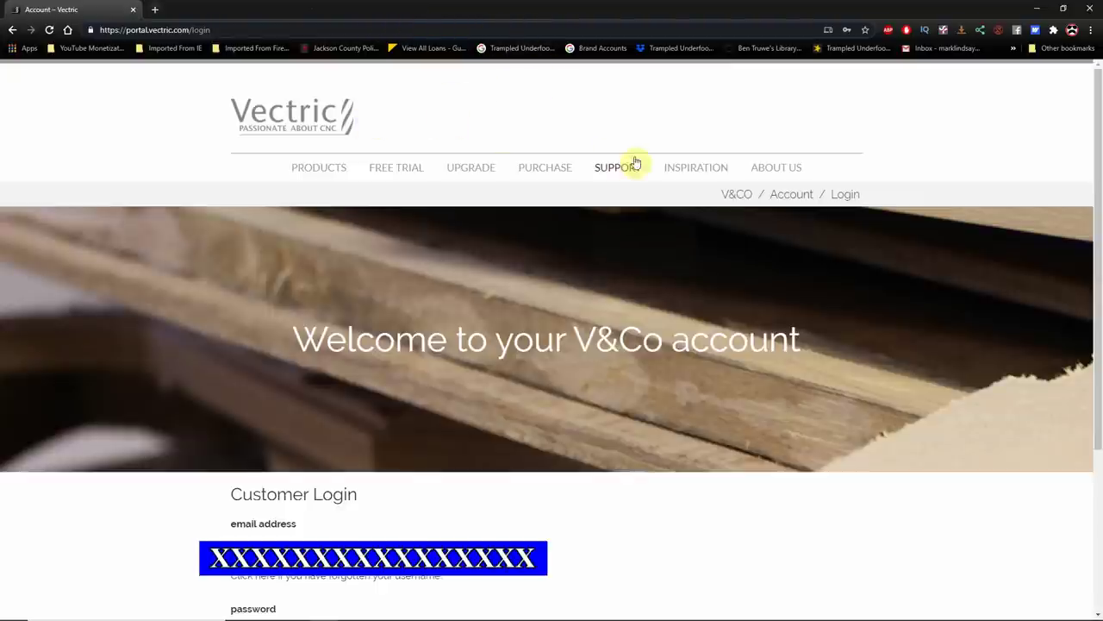
Step: Sign in to the V&Co customer account with the credentials already filled in
scroll(625, 483, down, 2)
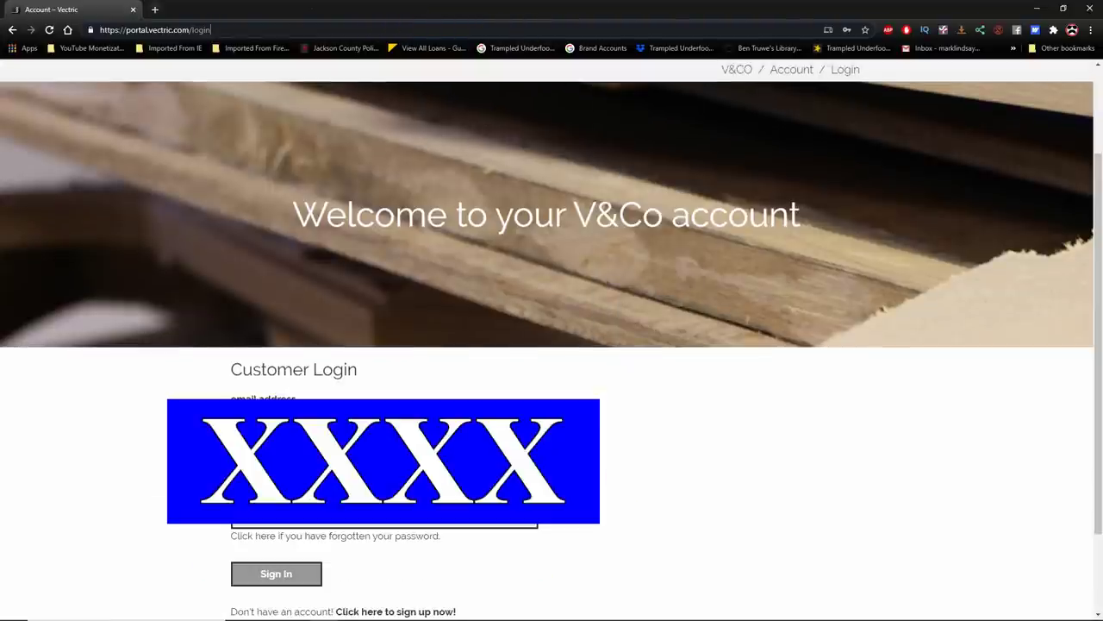
scroll(315, 461, down, 1)
click(316, 461)
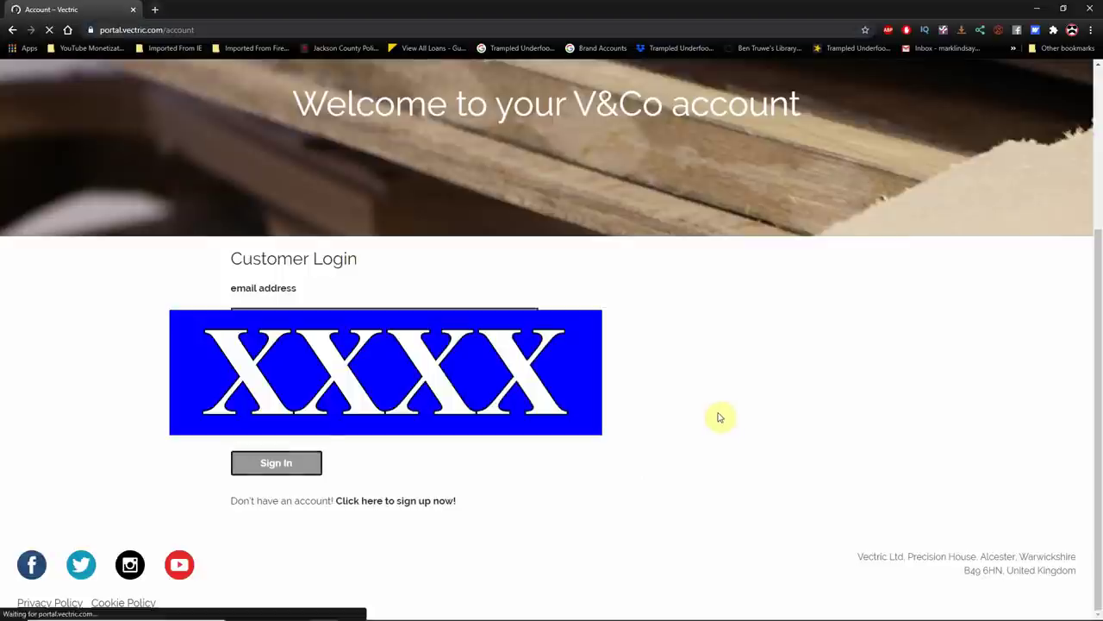
Step: Open the account's software download page from the free Aspire 10.5 licence and download offer
scroll(918, 332, down, 1)
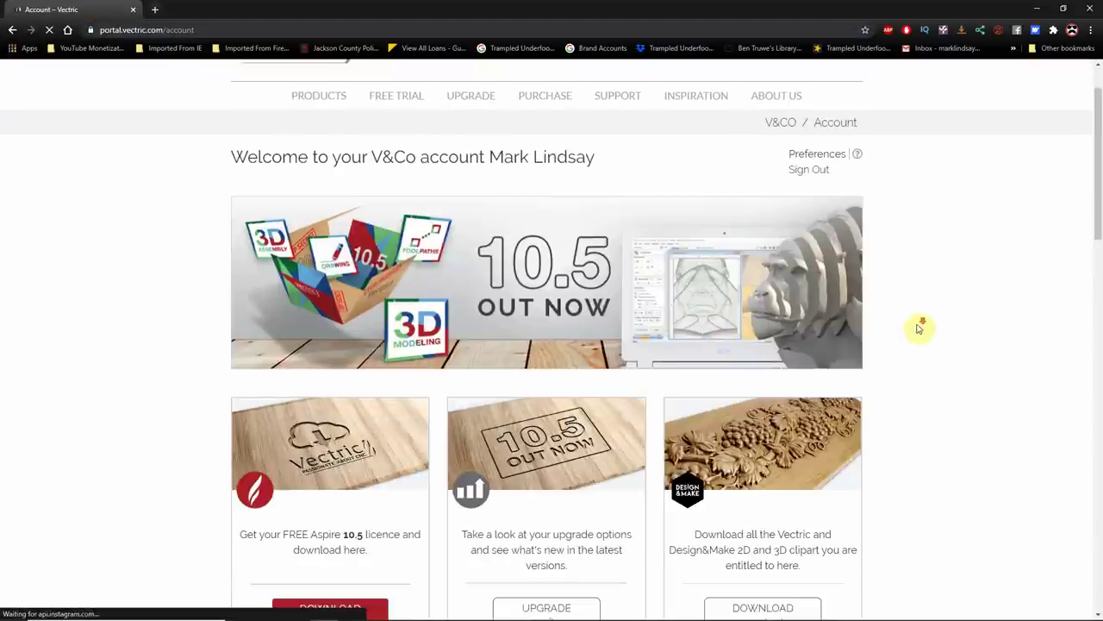
scroll(392, 298, down, 2)
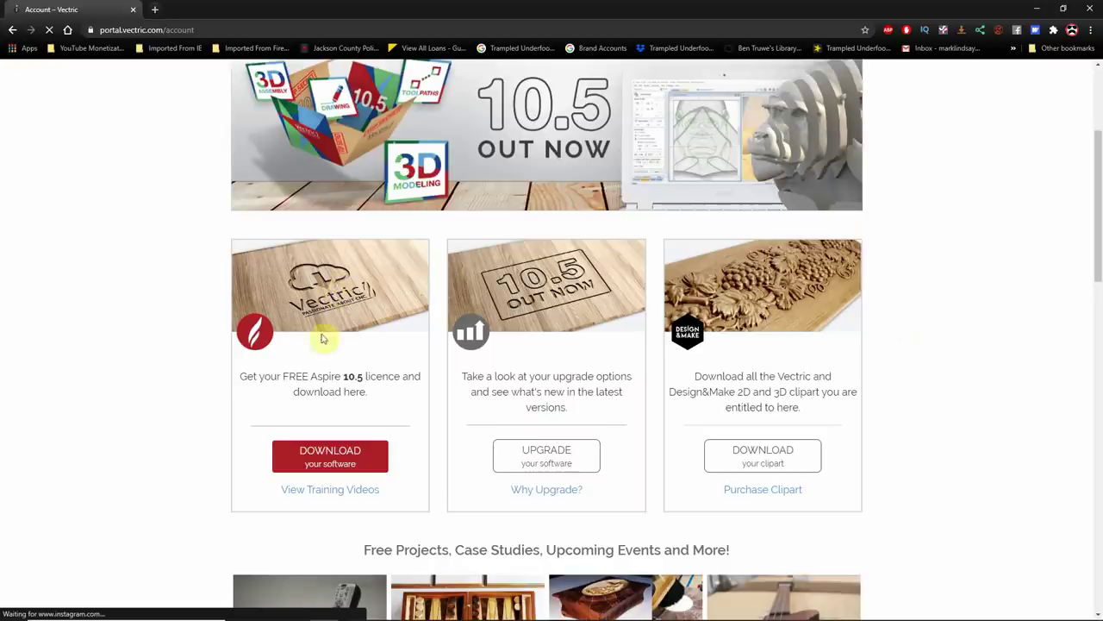
click(348, 462)
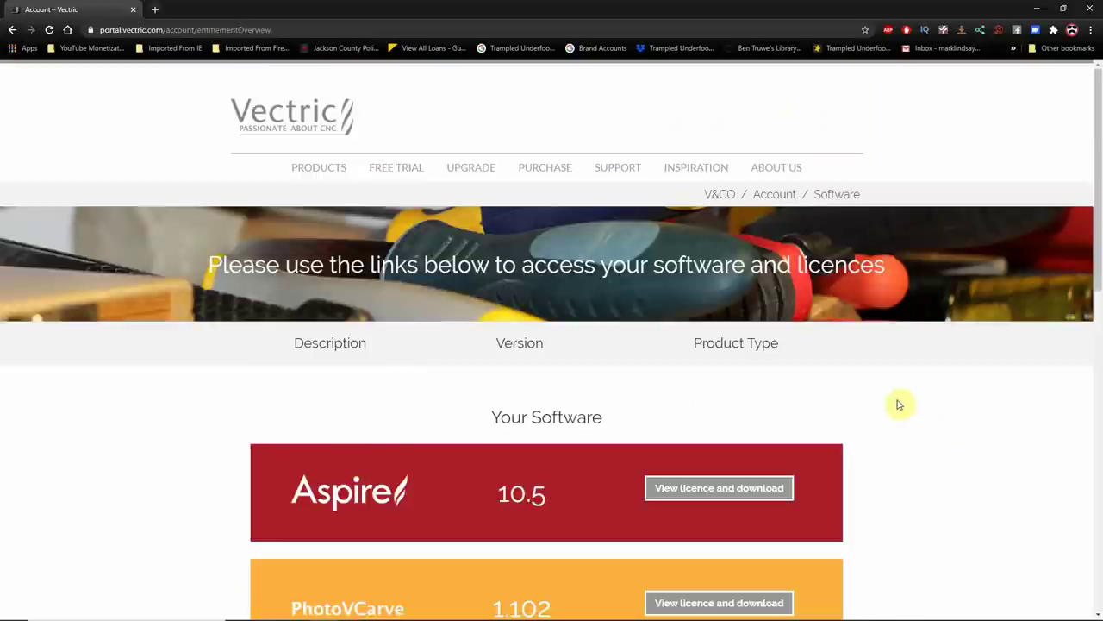
Step: Examine the account's software and licence downloads, events and additional clipart entries
scroll(892, 397, down, 1)
scroll(672, 195, down, 3)
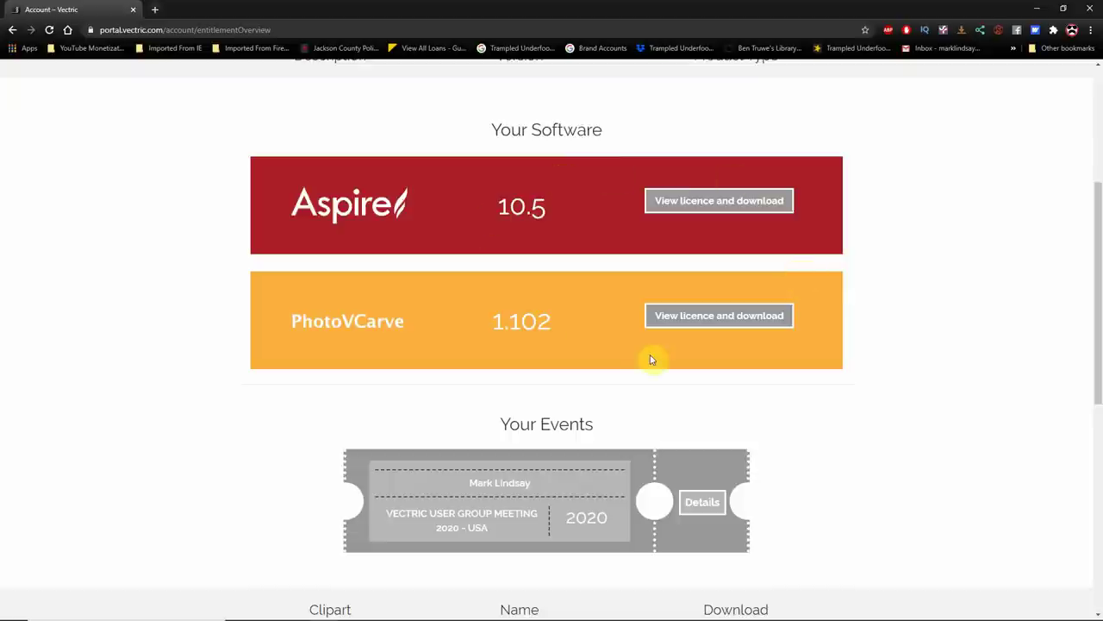
scroll(901, 337, down, 5)
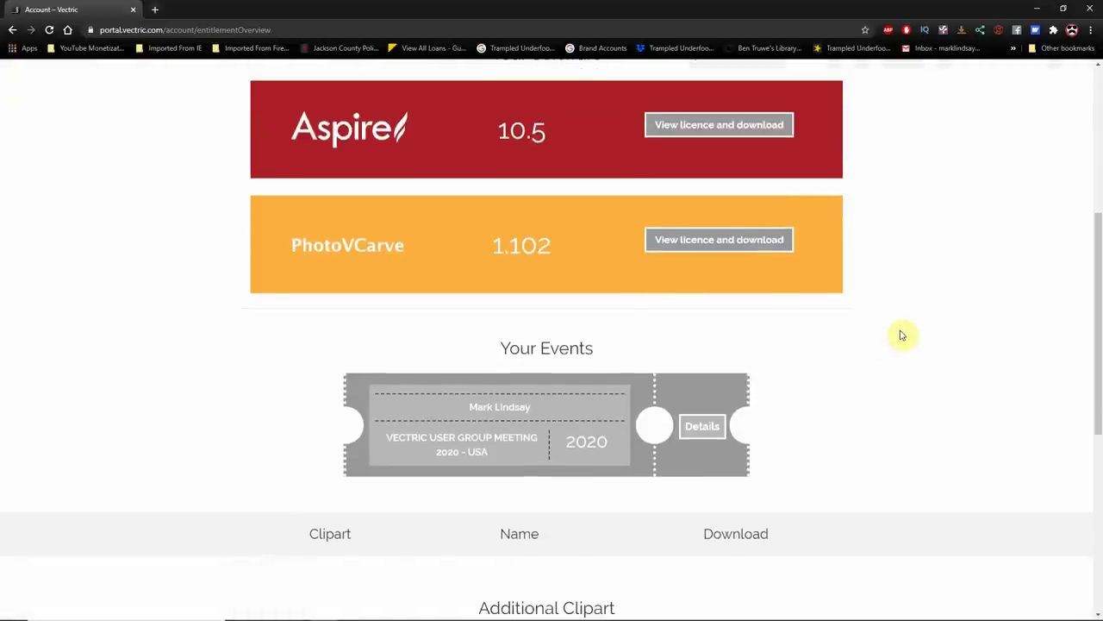
scroll(899, 309, down, 2)
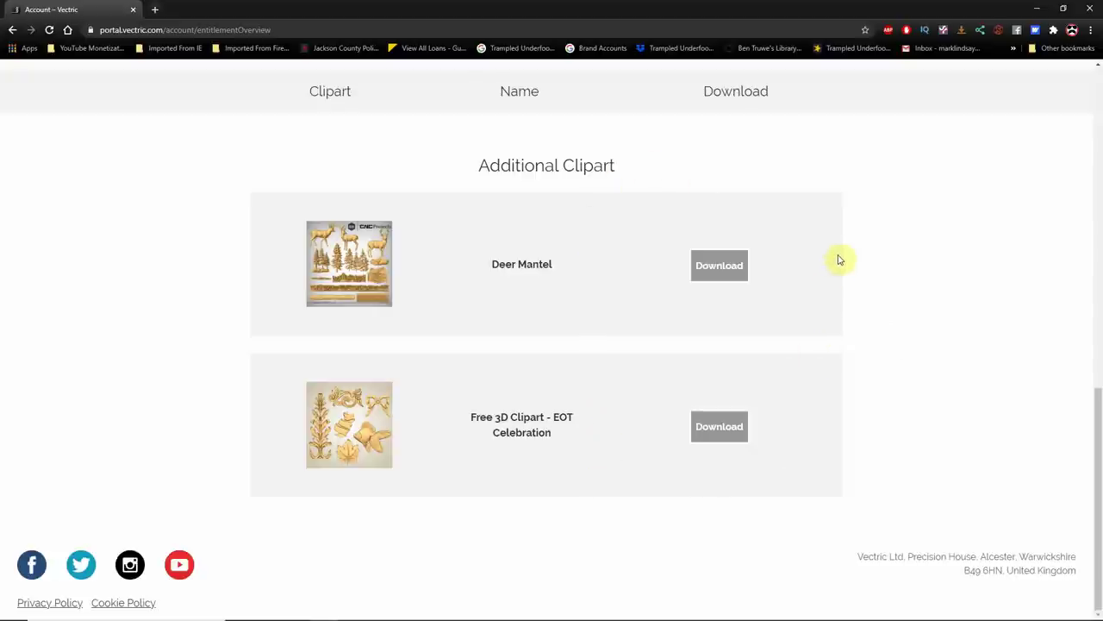
scroll(867, 263, up, 4)
scroll(867, 266, down, 3)
scroll(861, 368, down, 1)
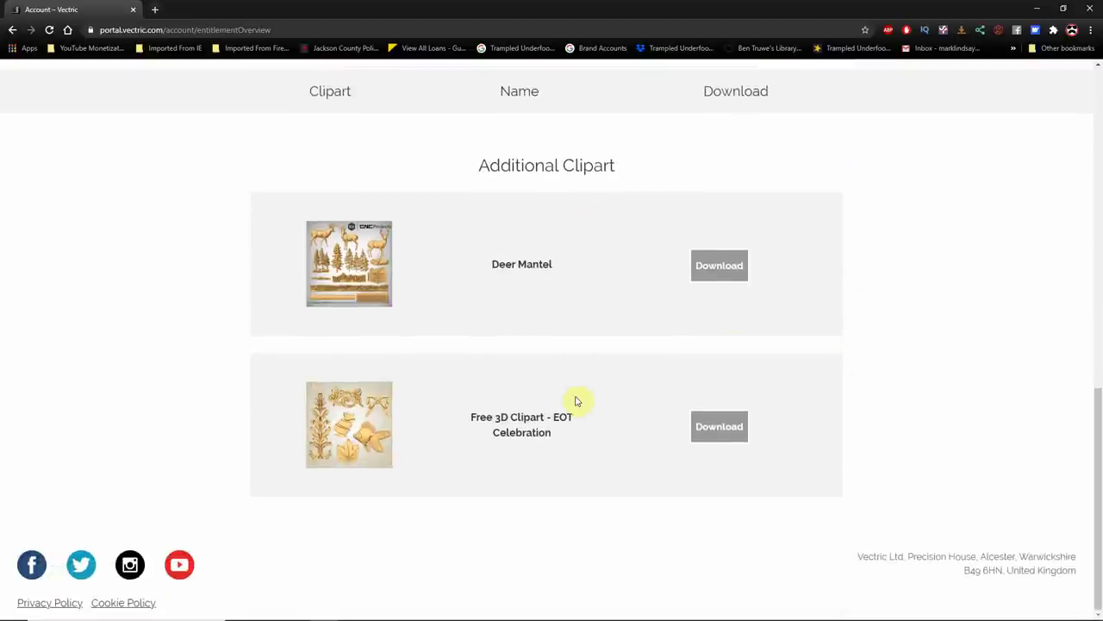
scroll(937, 360, up, 9)
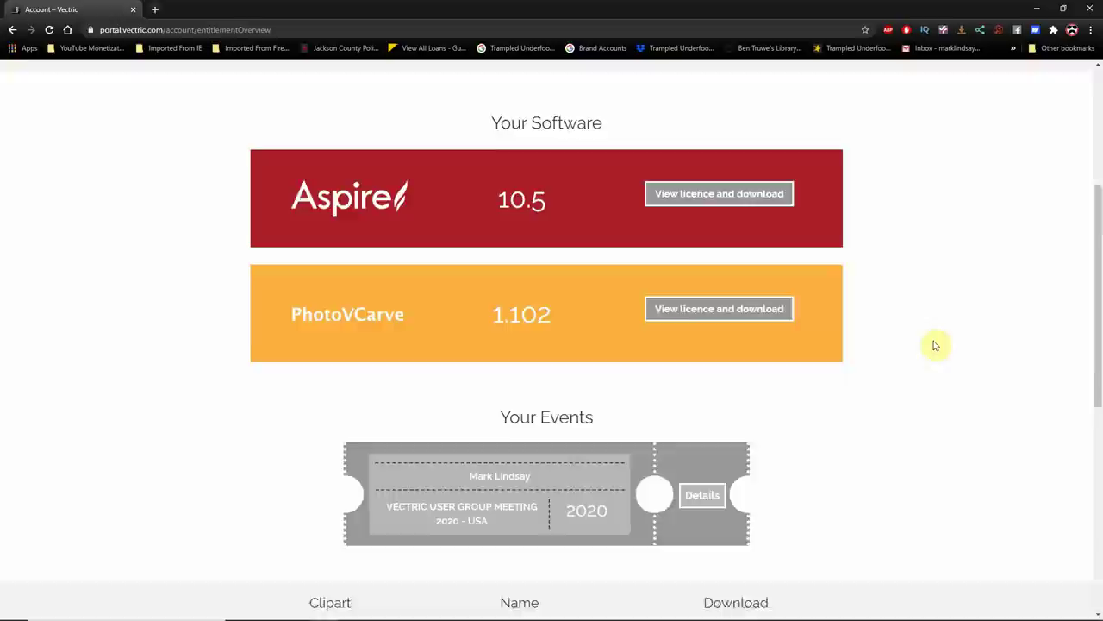
scroll(537, 238, up, 1)
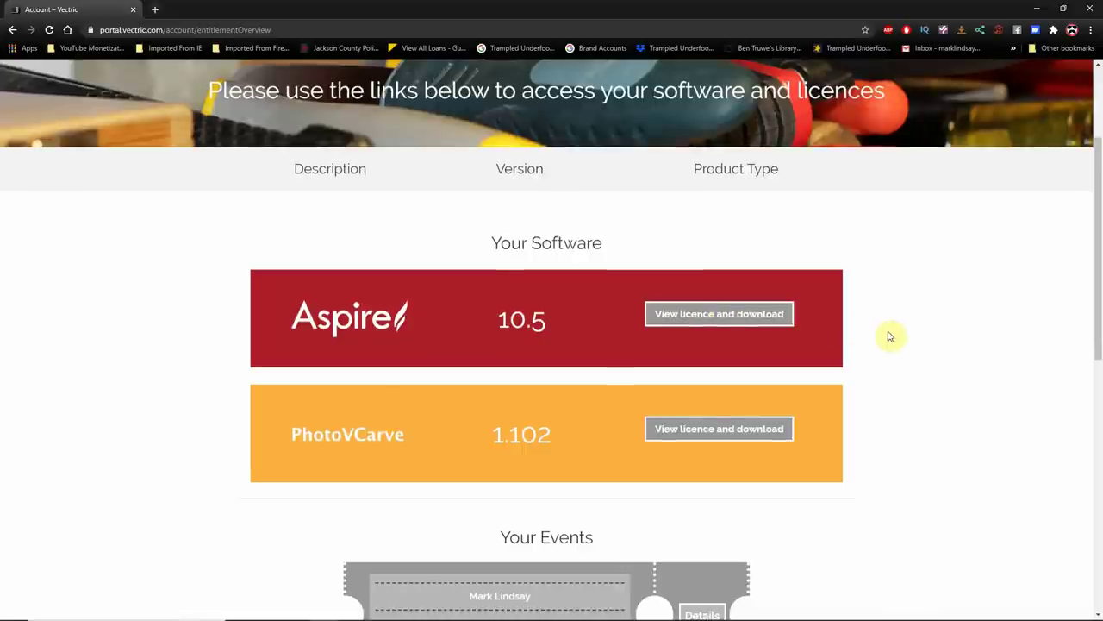
scroll(879, 332, down, 3)
scroll(876, 326, down, 3)
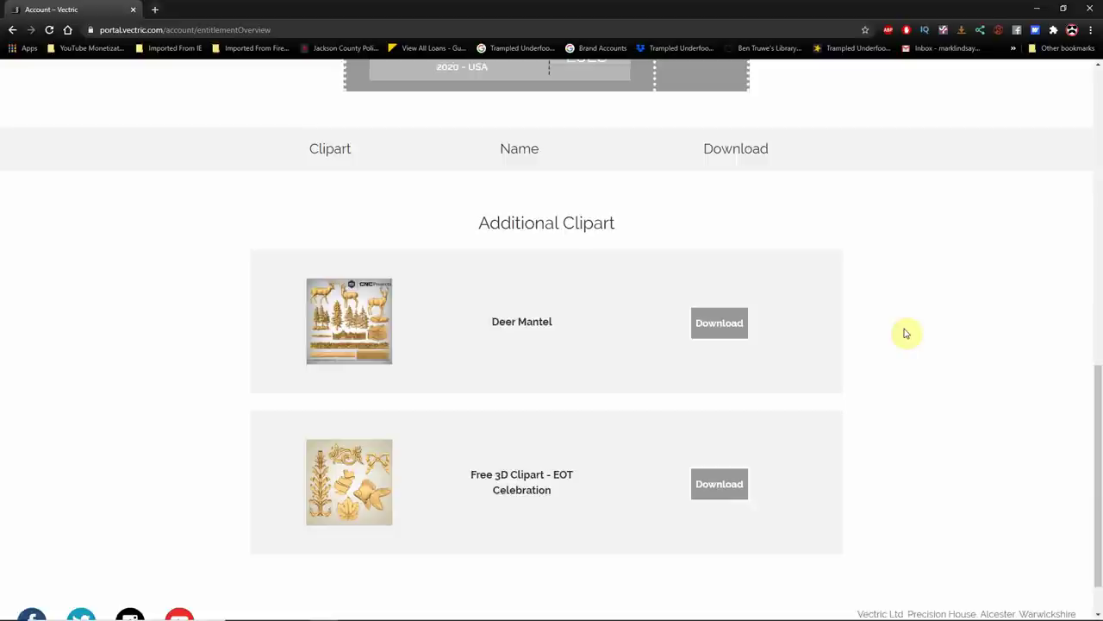
scroll(905, 329, up, 1)
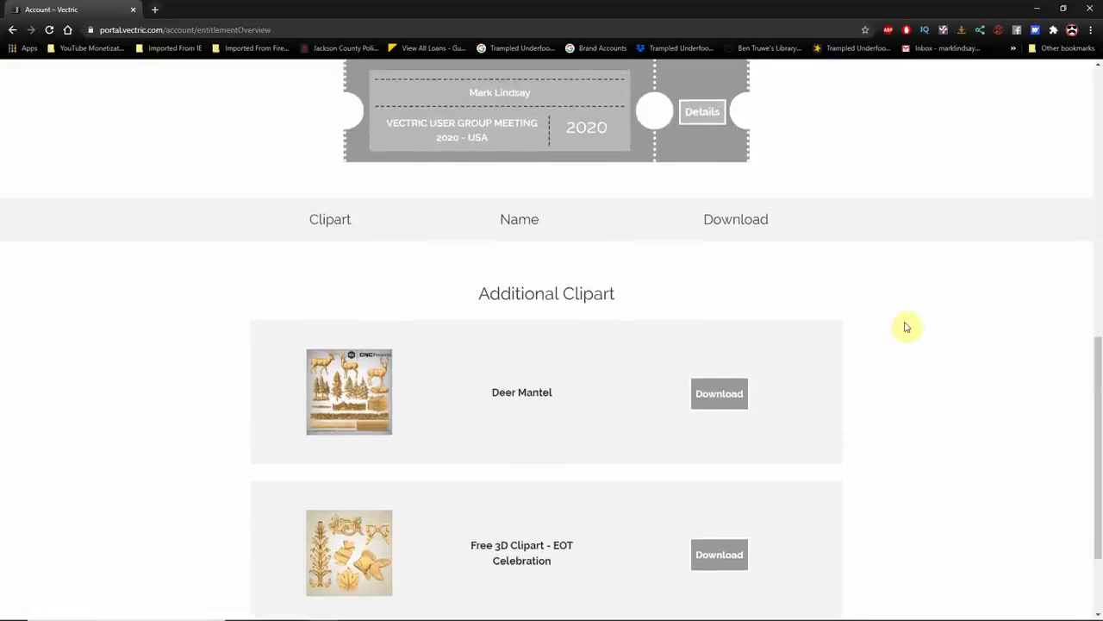
scroll(906, 324, up, 5)
scroll(912, 325, up, 5)
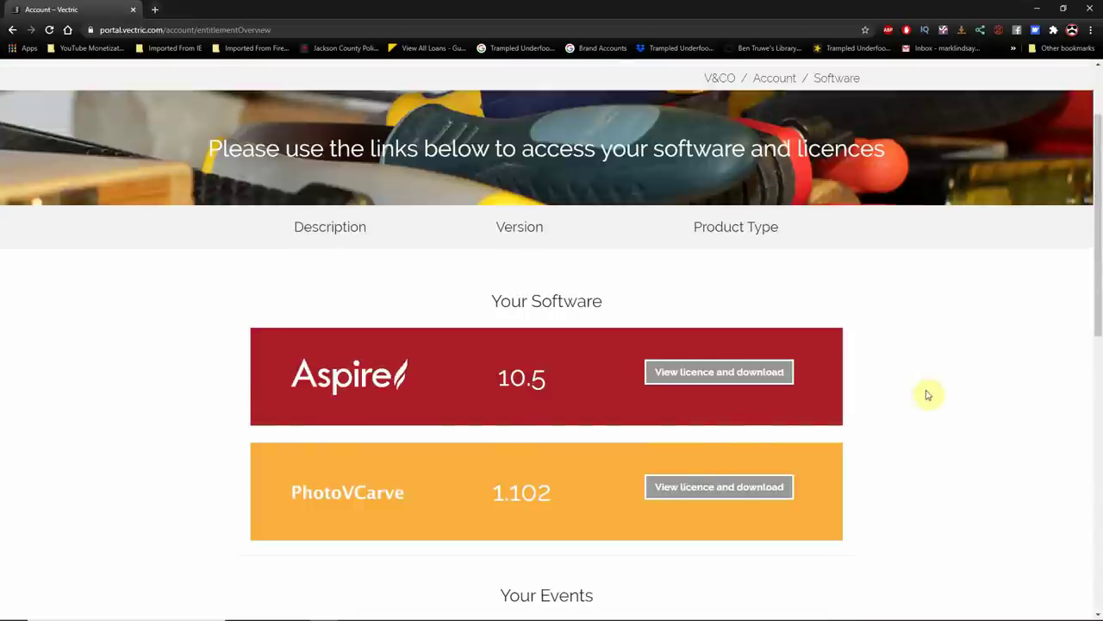
scroll(929, 391, up, 2)
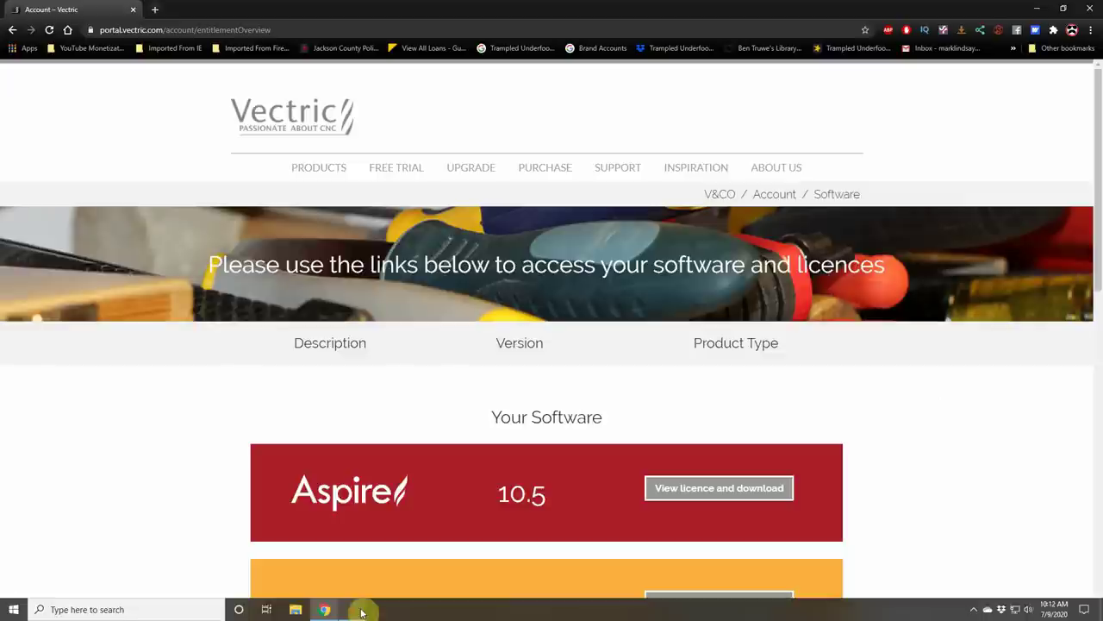
Step: Switch to Aspire 10.503 and create a new single-sided job 16 inches wide, 11.25 inches high and 0.75 inches thick
click(349, 608)
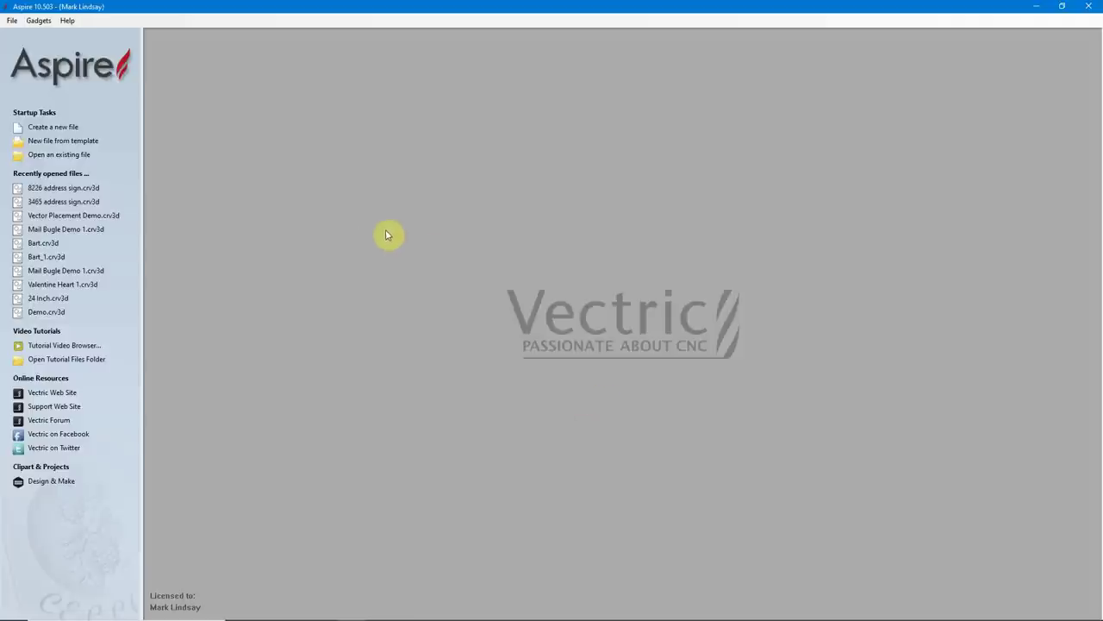
click(62, 129)
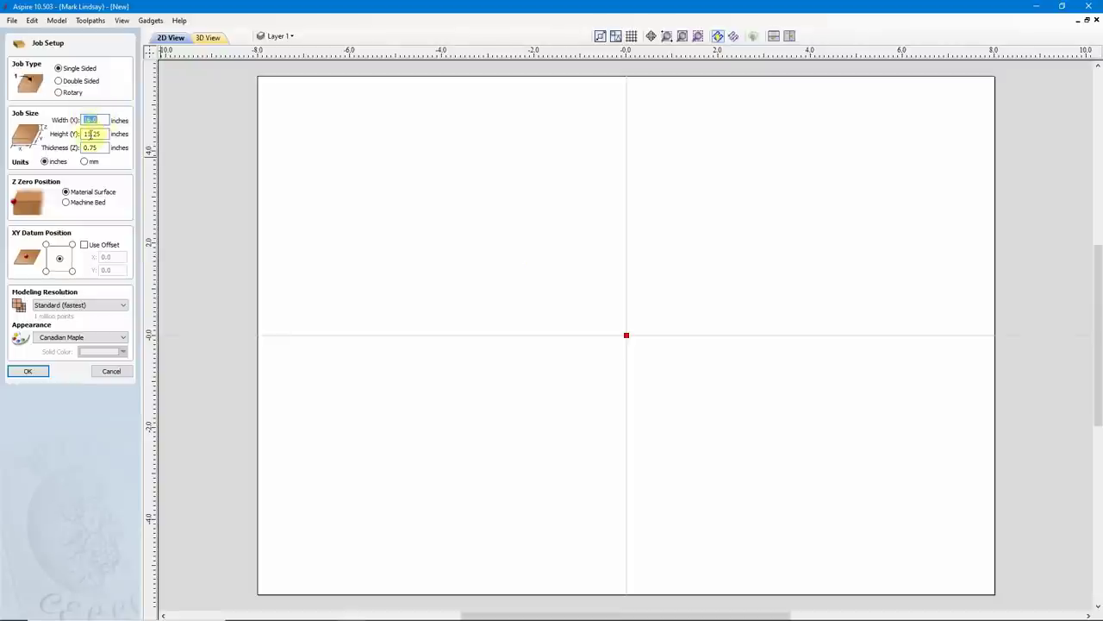
click(89, 133)
drag(86, 133, 106, 134)
text(11.25)
click(93, 147)
drag(93, 148, 71, 154)
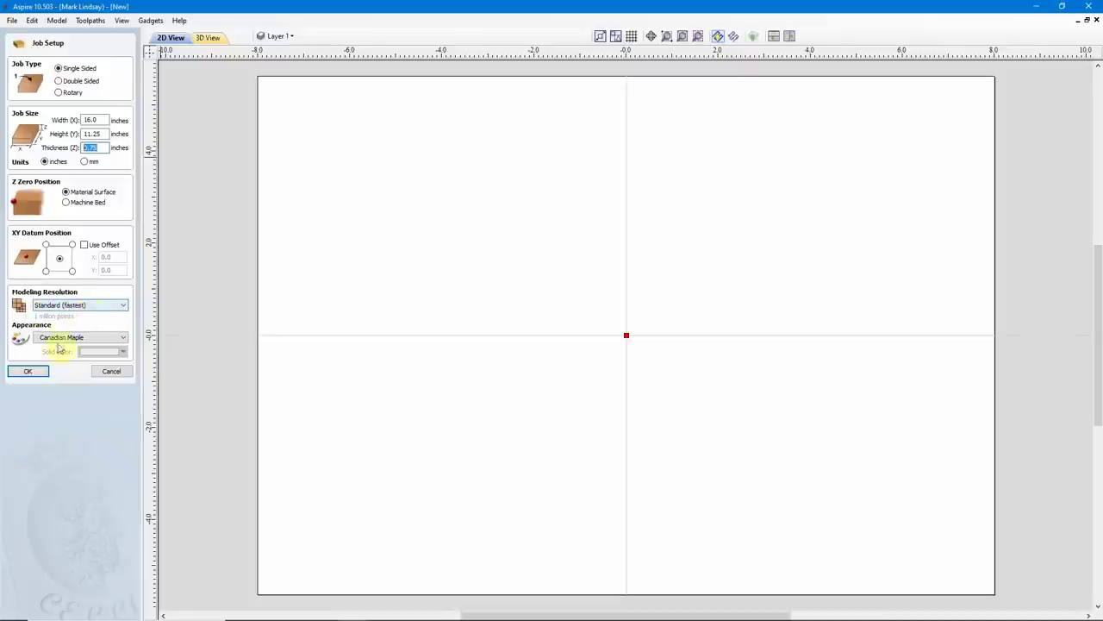
click(26, 372)
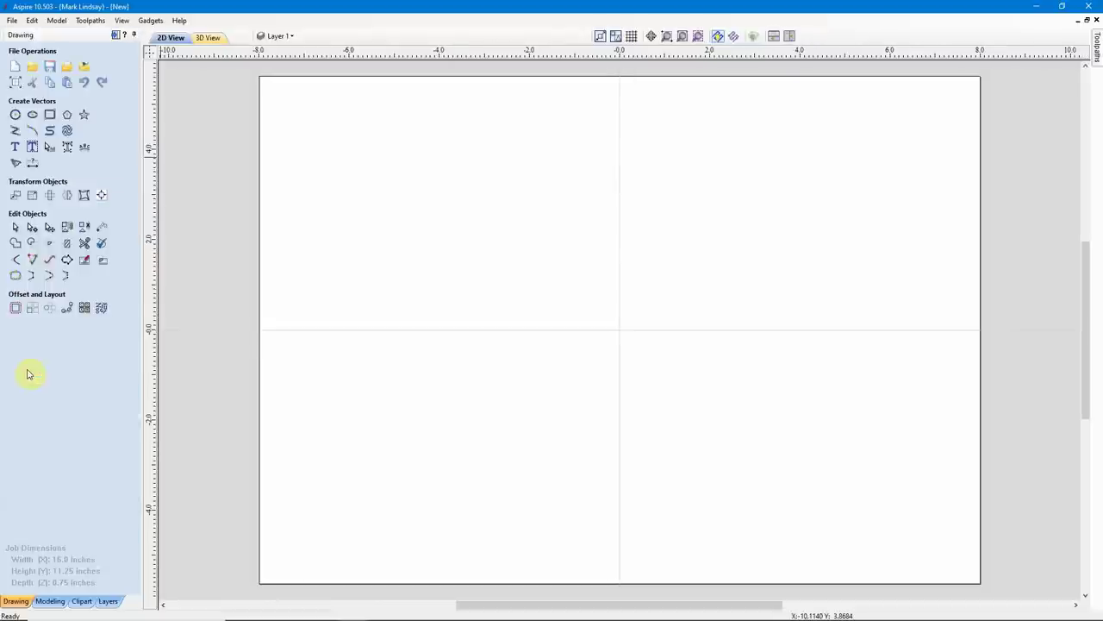
Step: Draw a square-cornered rectangle 14 inches wide and 10.75 inches high, centred on the job origin
click(49, 119)
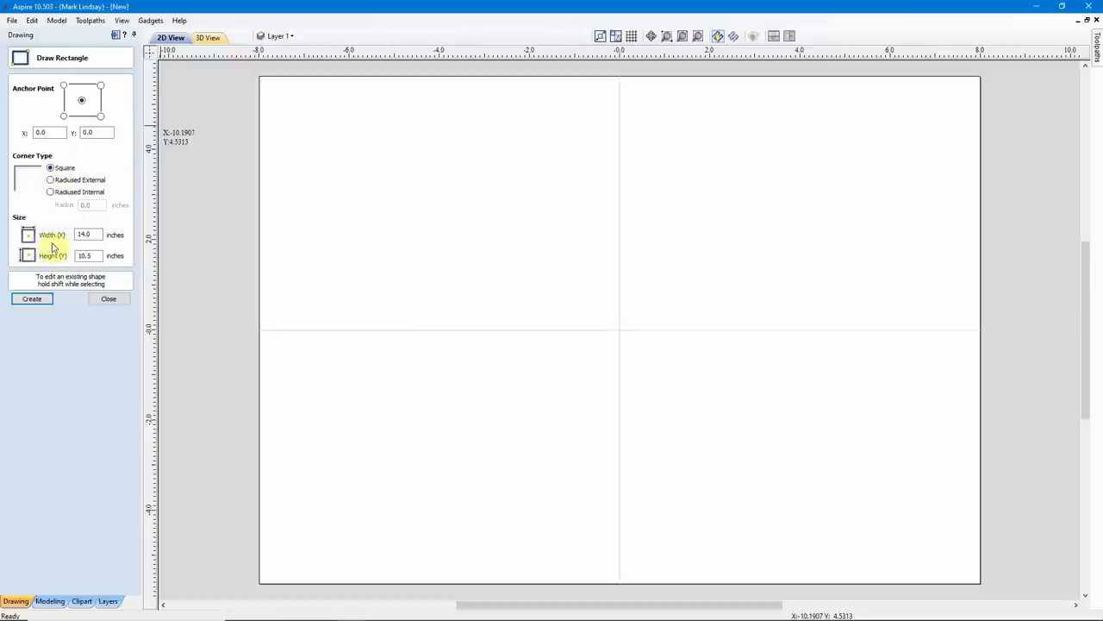
double_click(90, 233)
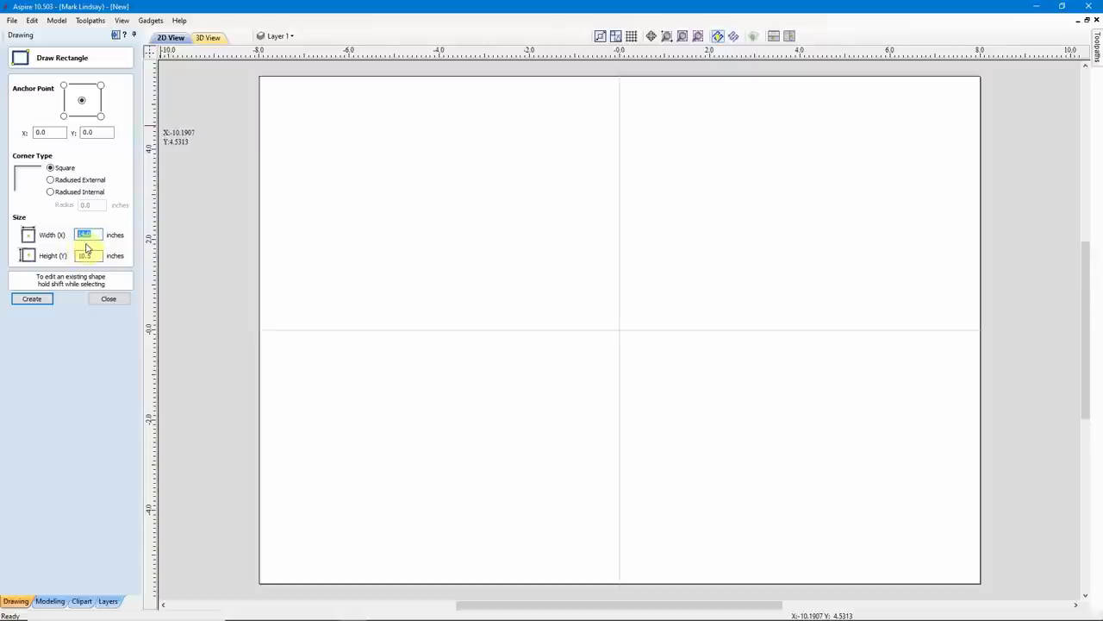
click(87, 255)
drag(90, 255, 47, 260)
text(10)
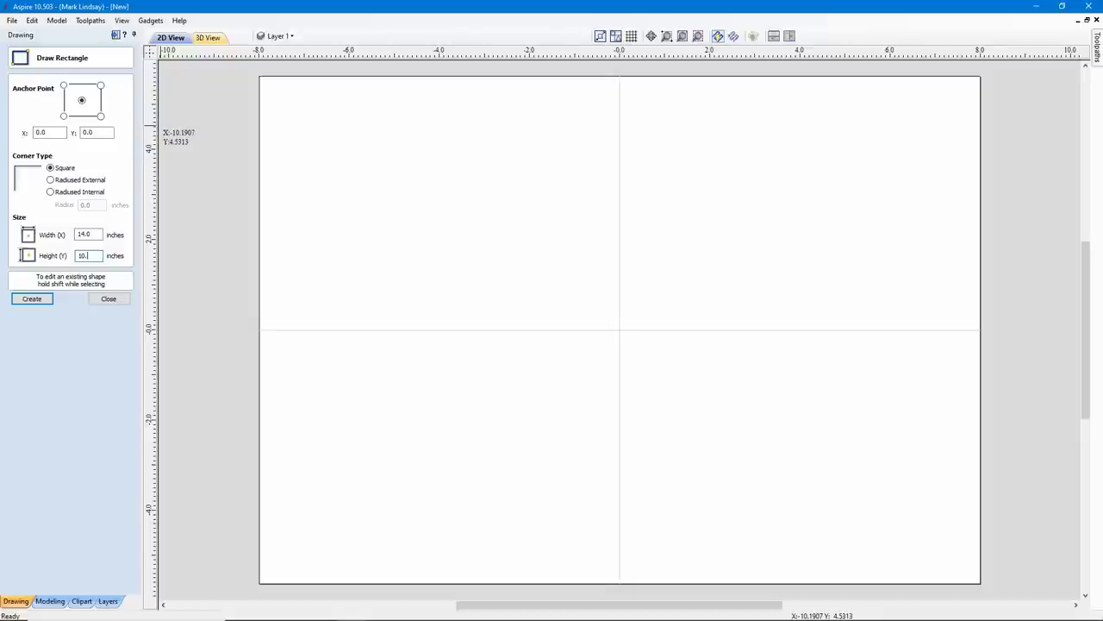
text(.75)
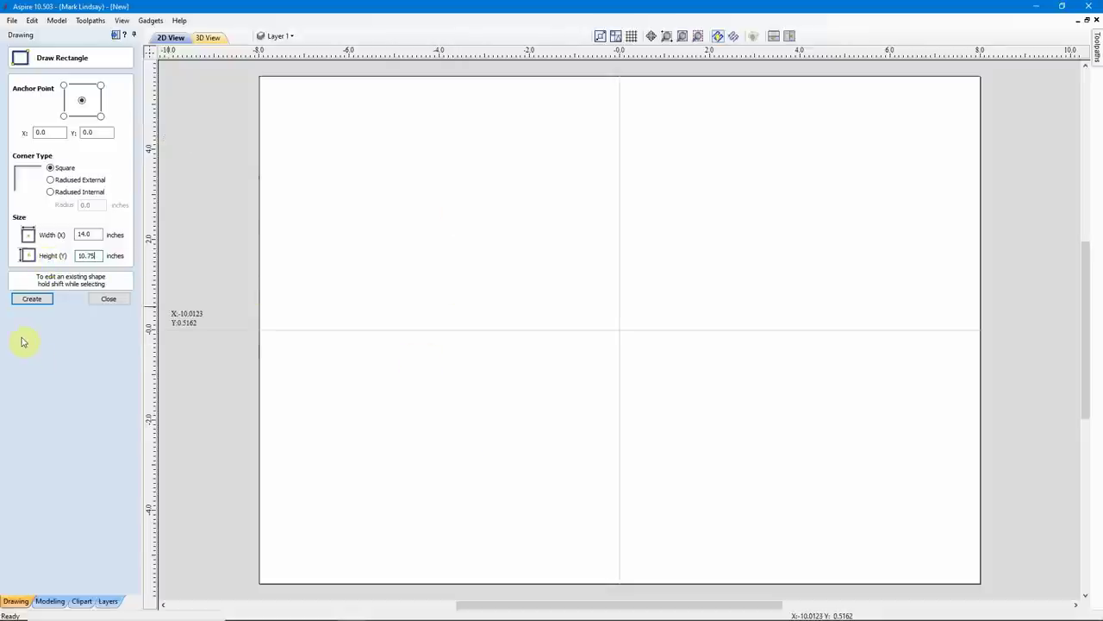
click(32, 300)
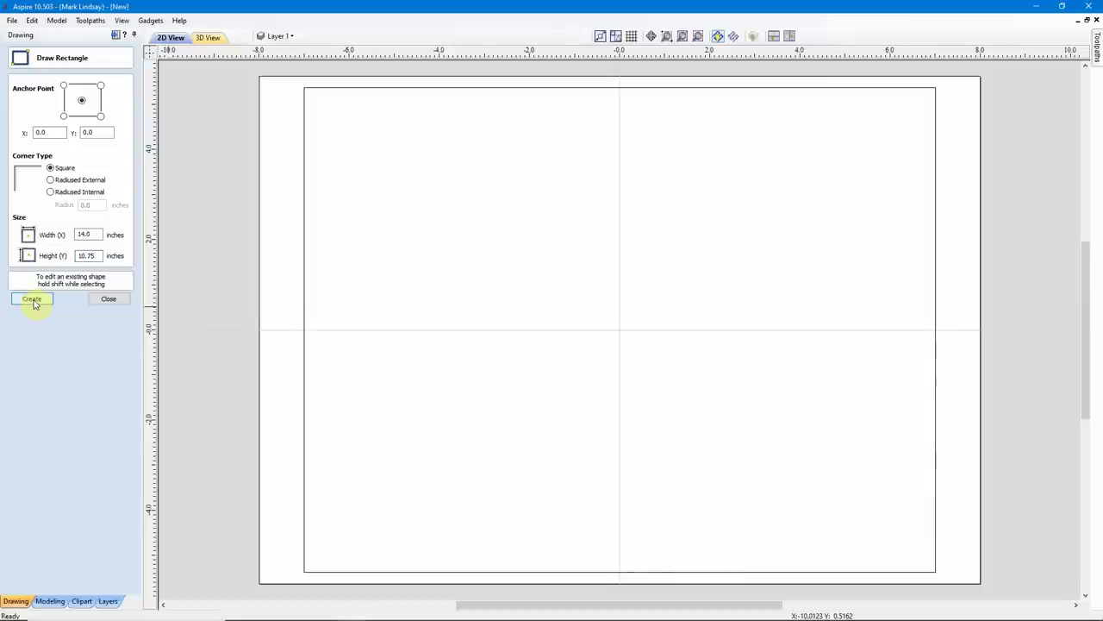
click(109, 300)
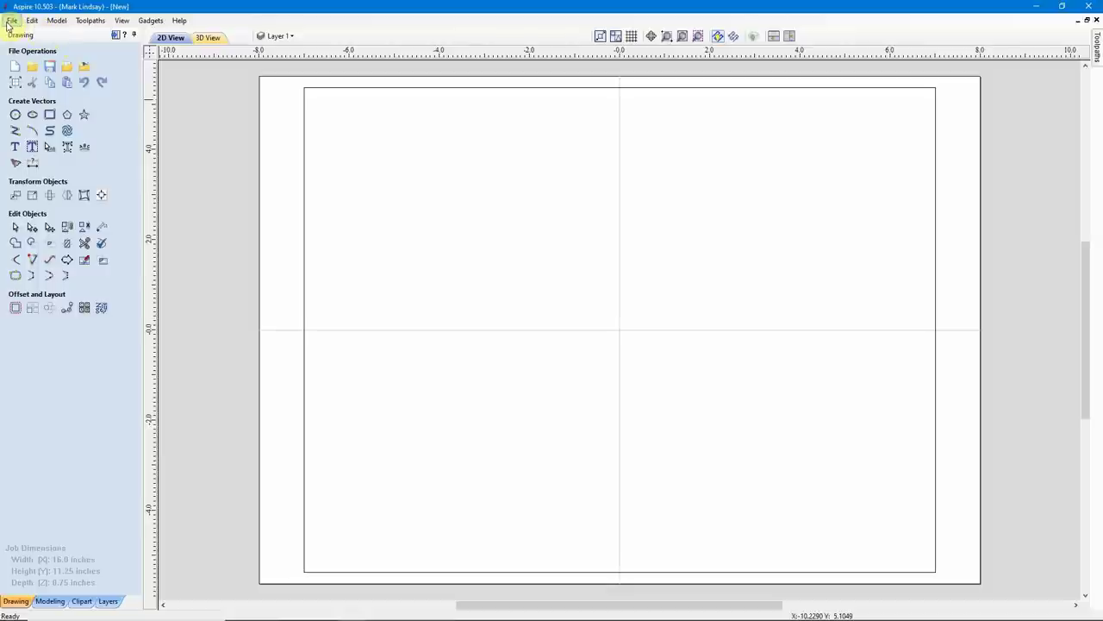
Step: Save the job as an Aspire template file (*.crvt3d) named 14 x 10.75 Sign Blank in the Aspire Template Files folder
click(11, 21)
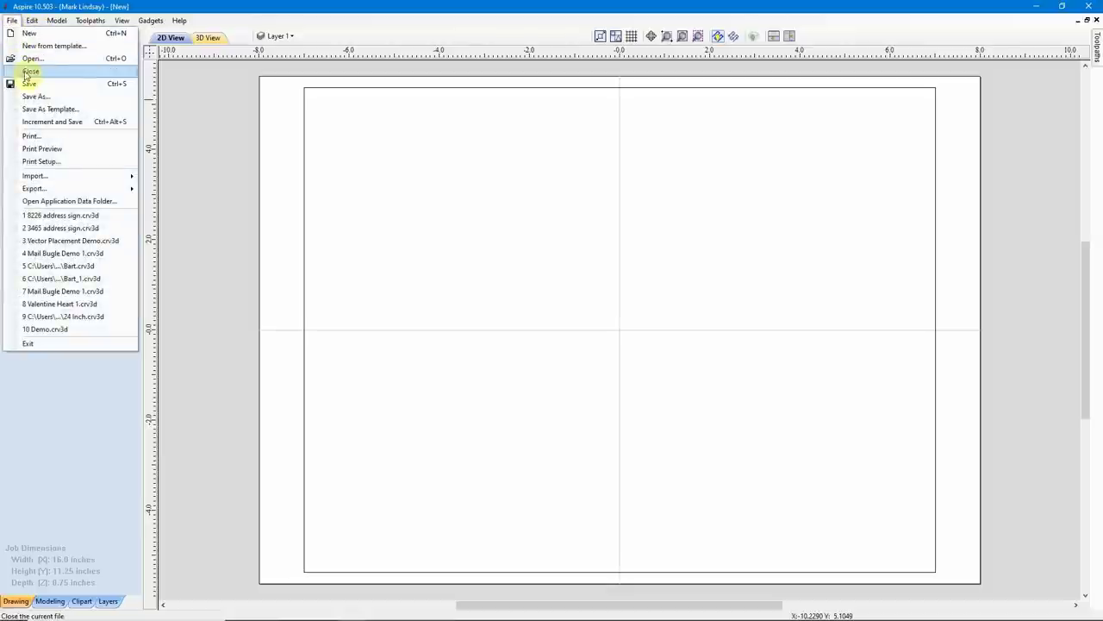
click(70, 110)
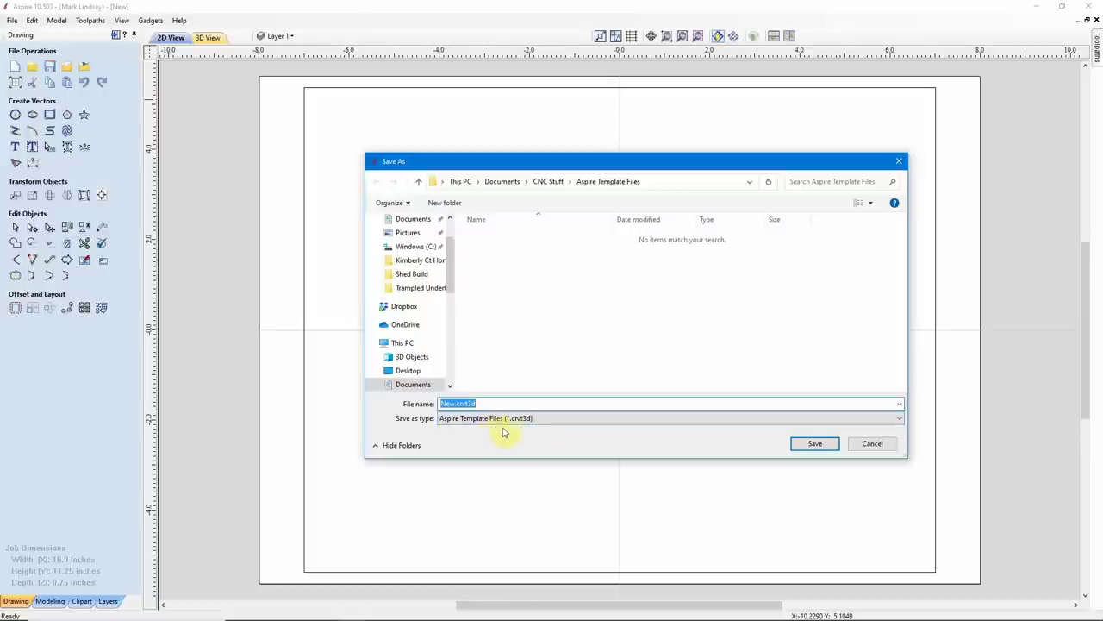
click(901, 420)
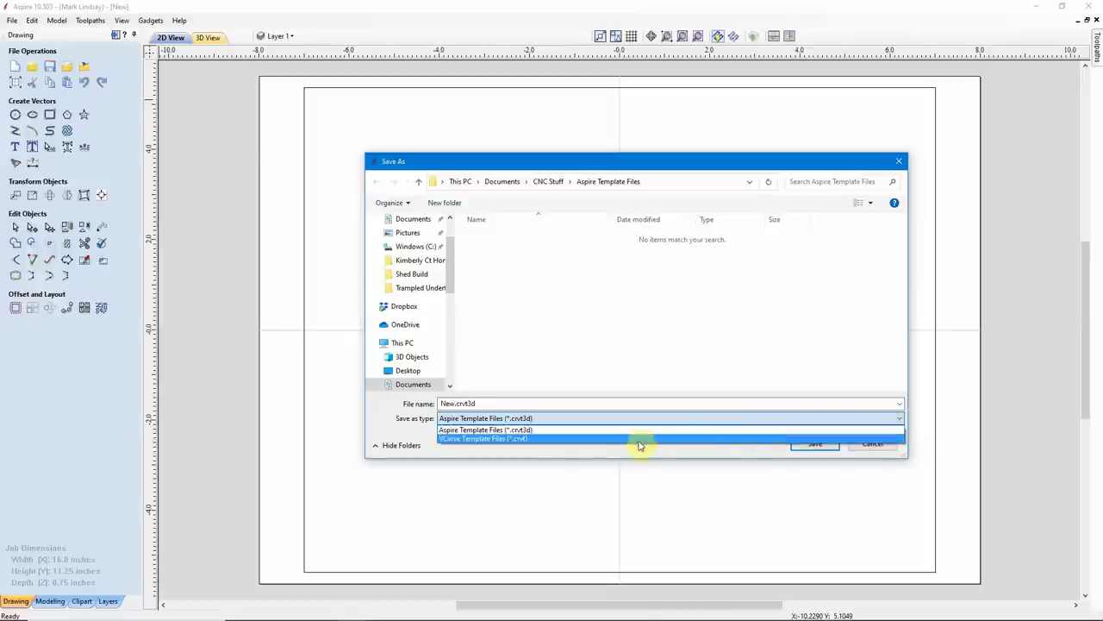
click(547, 430)
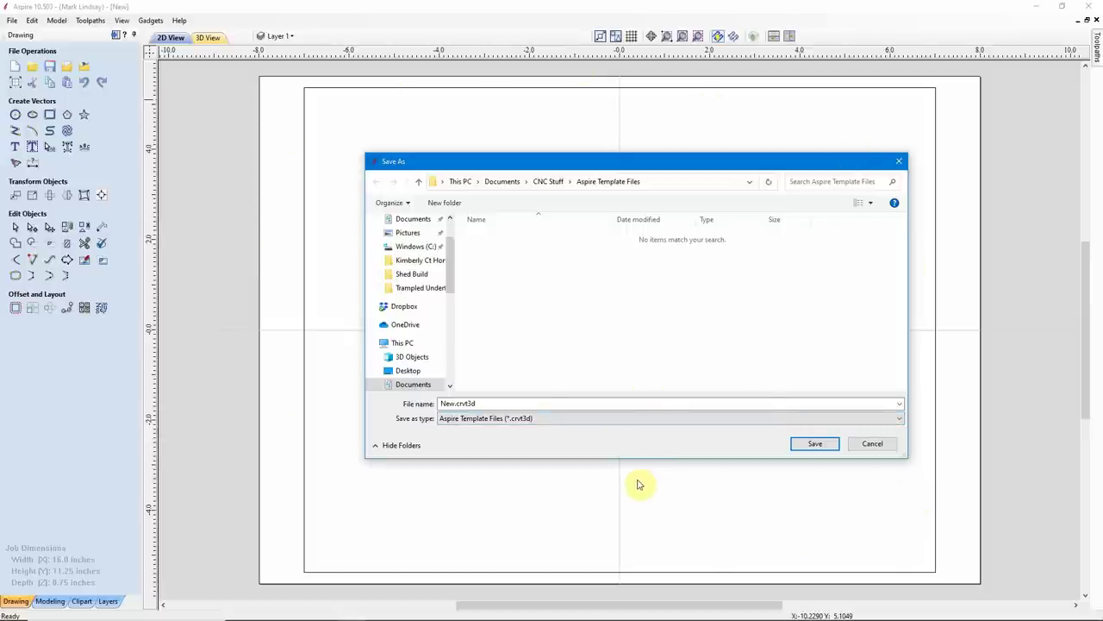
click(443, 403)
double_click(444, 404)
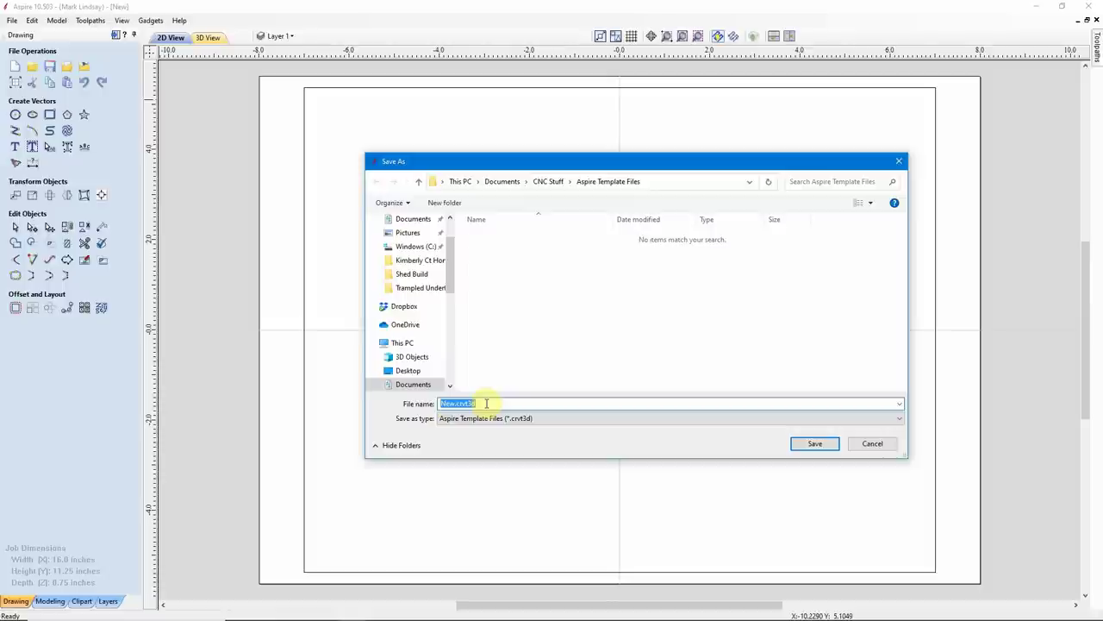
text(14)
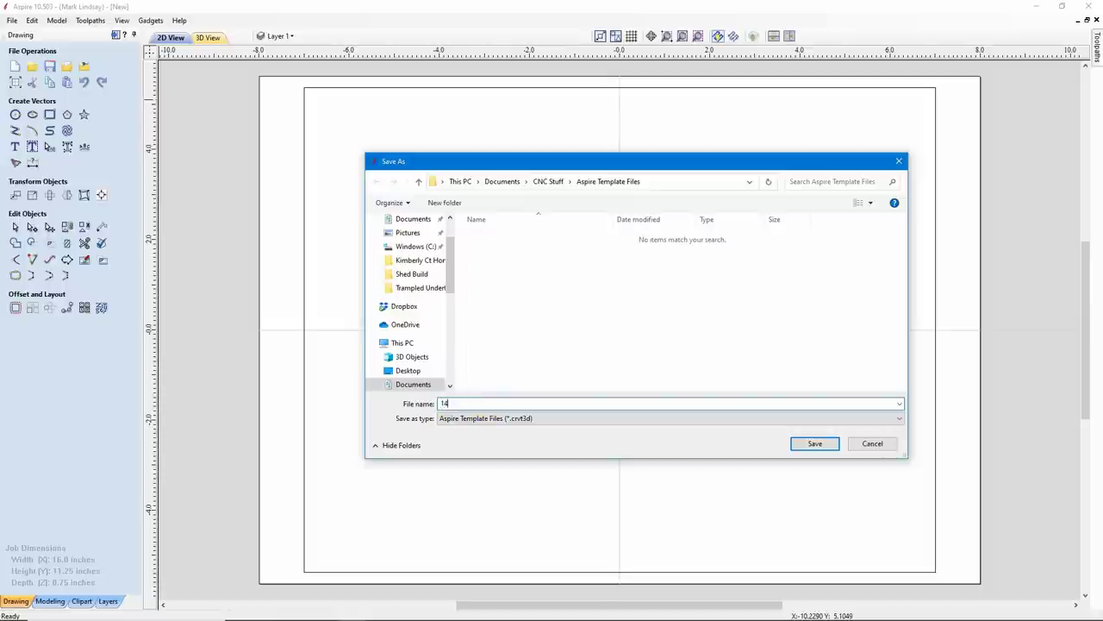
text( x 10.75)
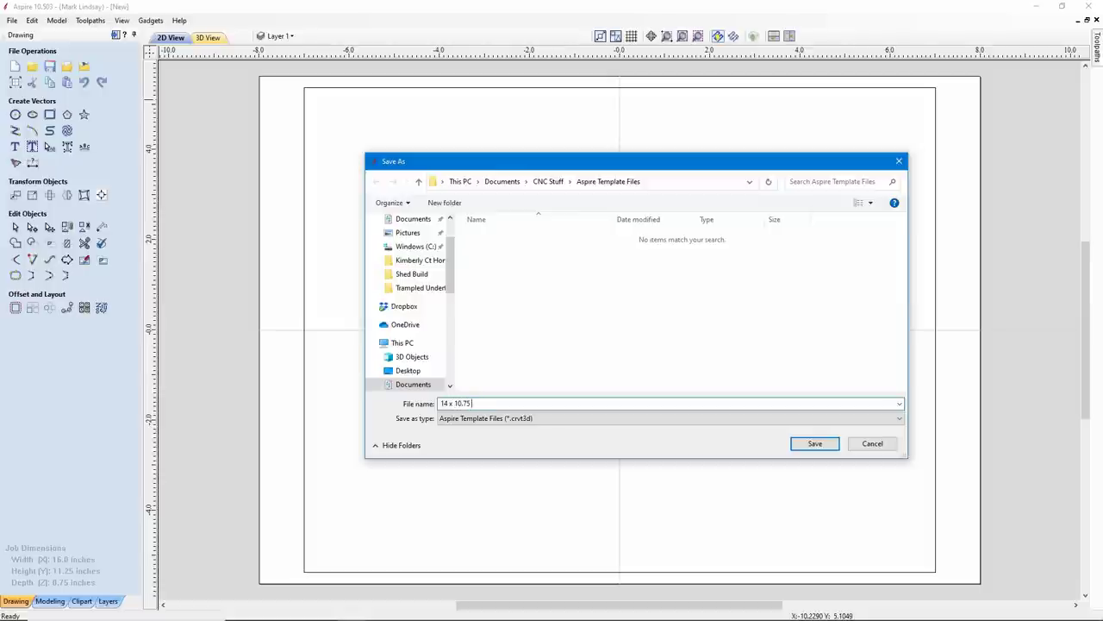
text( Sign Blank)
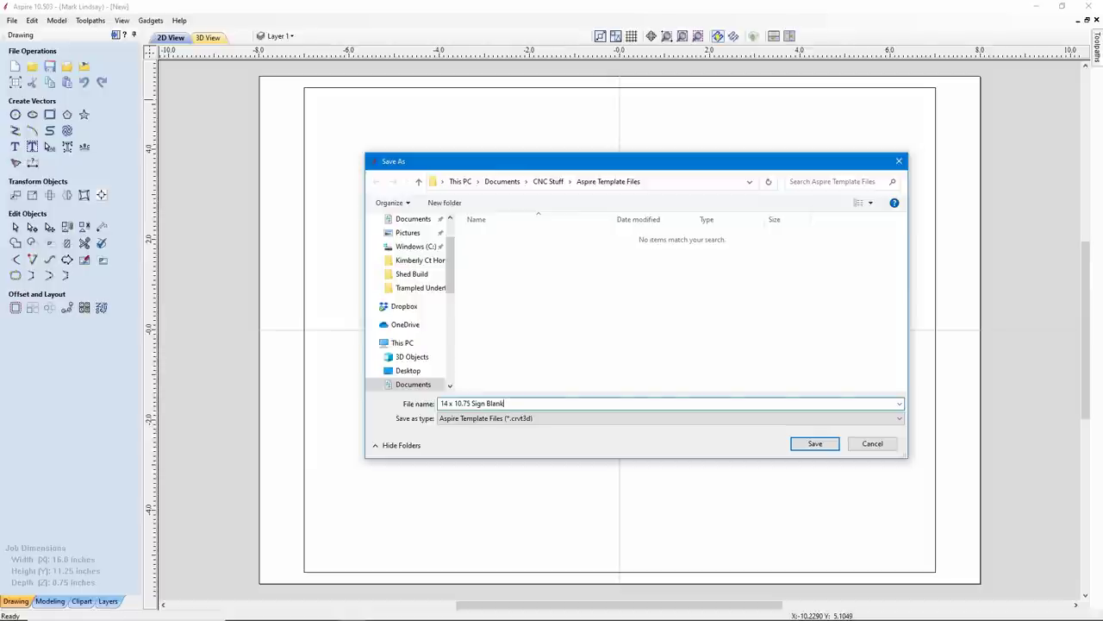
click(815, 443)
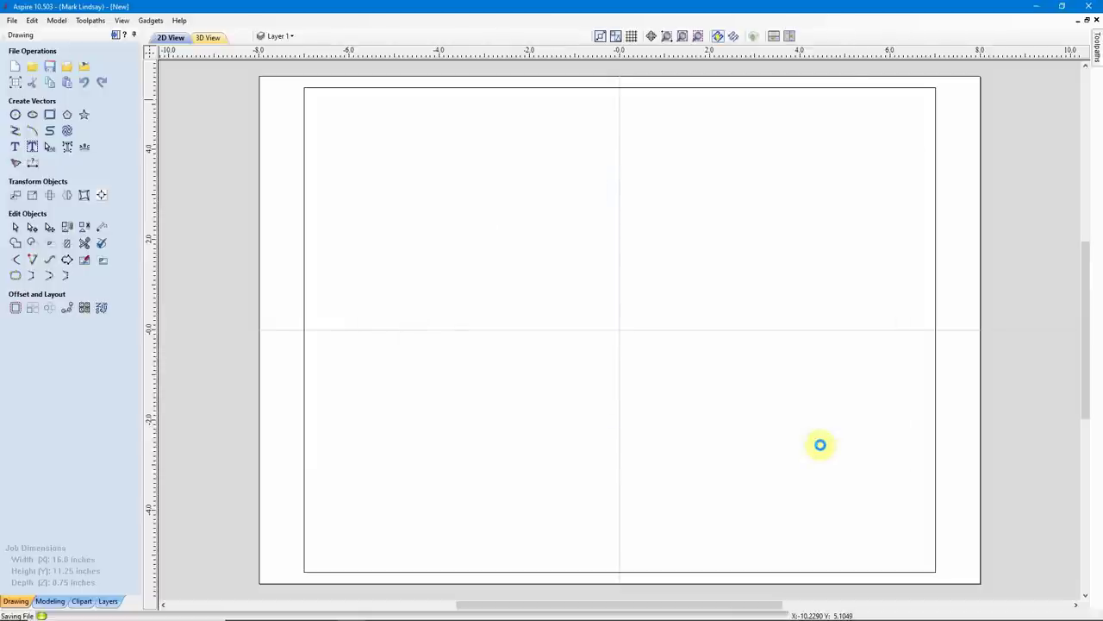
Step: Close the job without saving changes and create a new file from 14 x 10.75 Sign Blank.crvt3d, accepting its job setup
click(1096, 20)
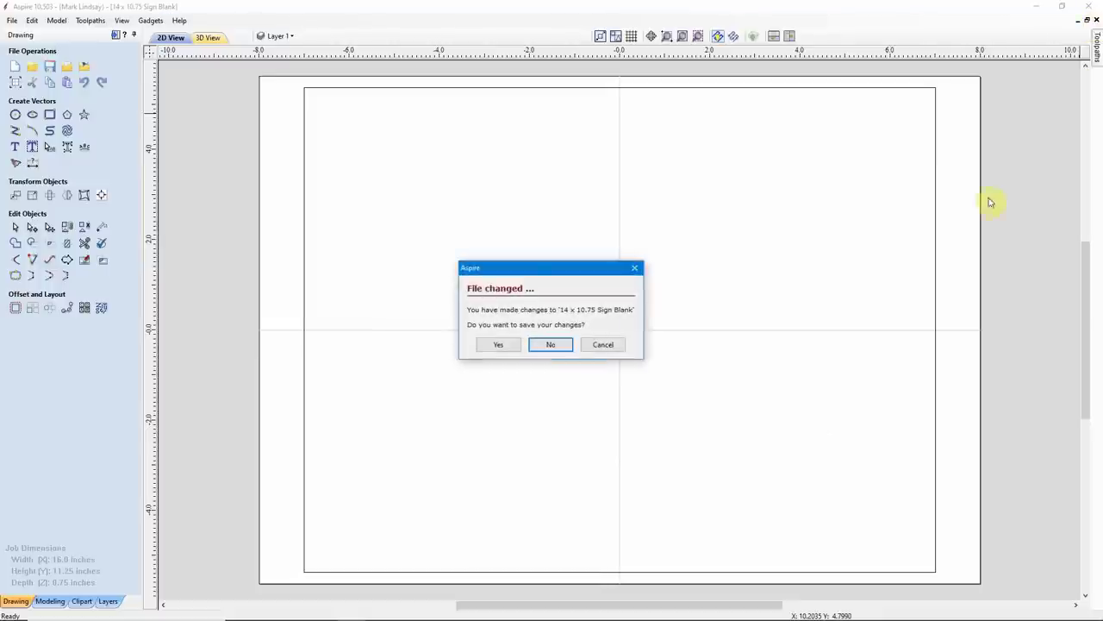
click(550, 345)
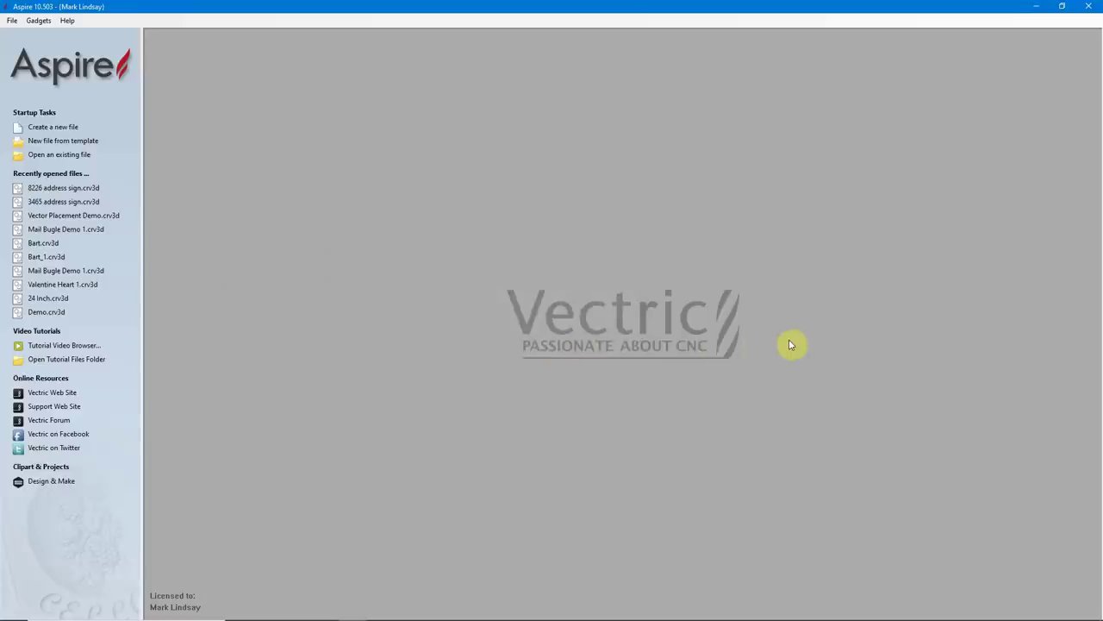
click(61, 141)
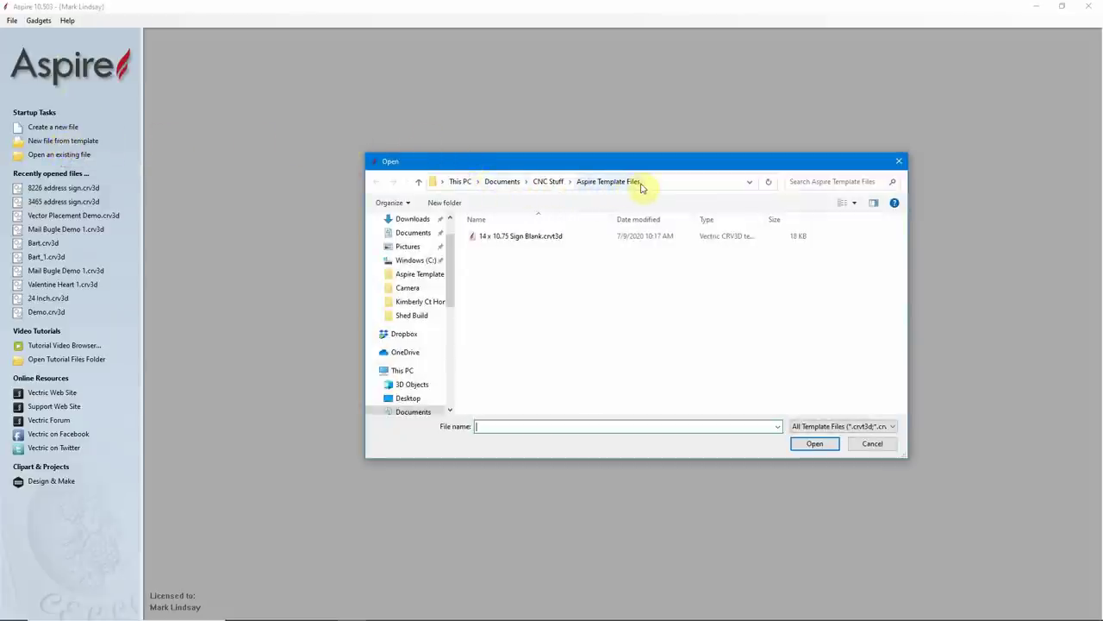
click(509, 238)
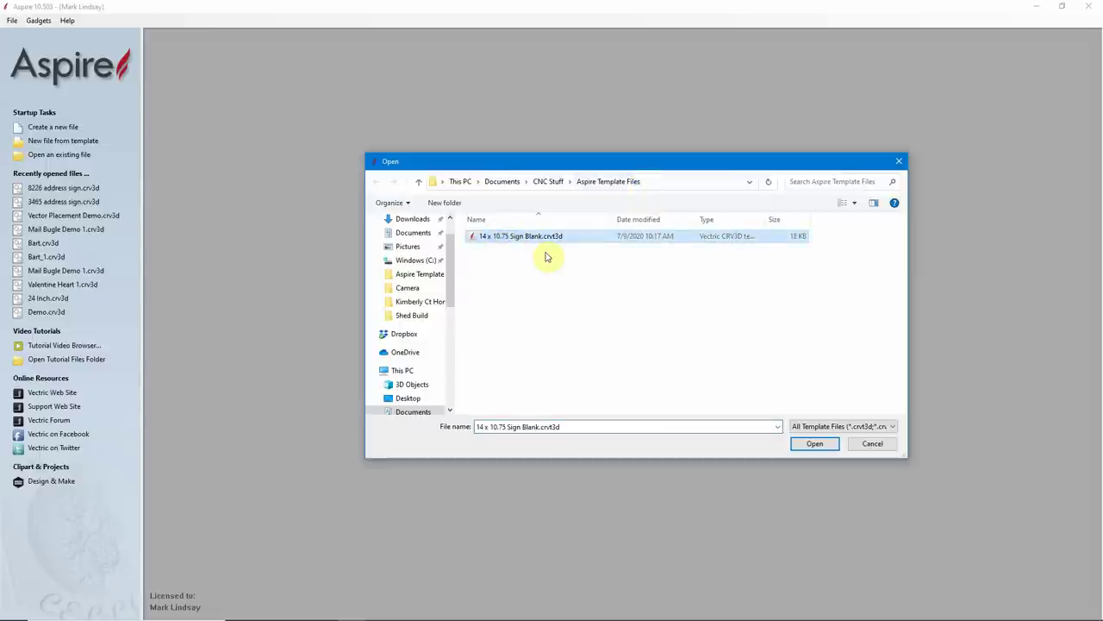
click(815, 443)
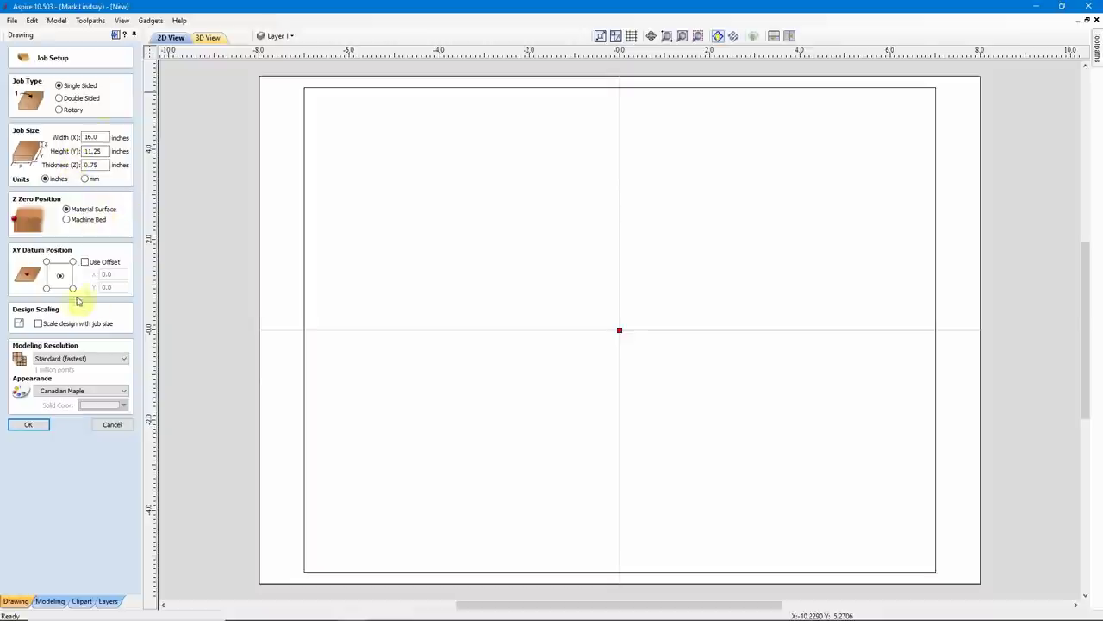
click(28, 425)
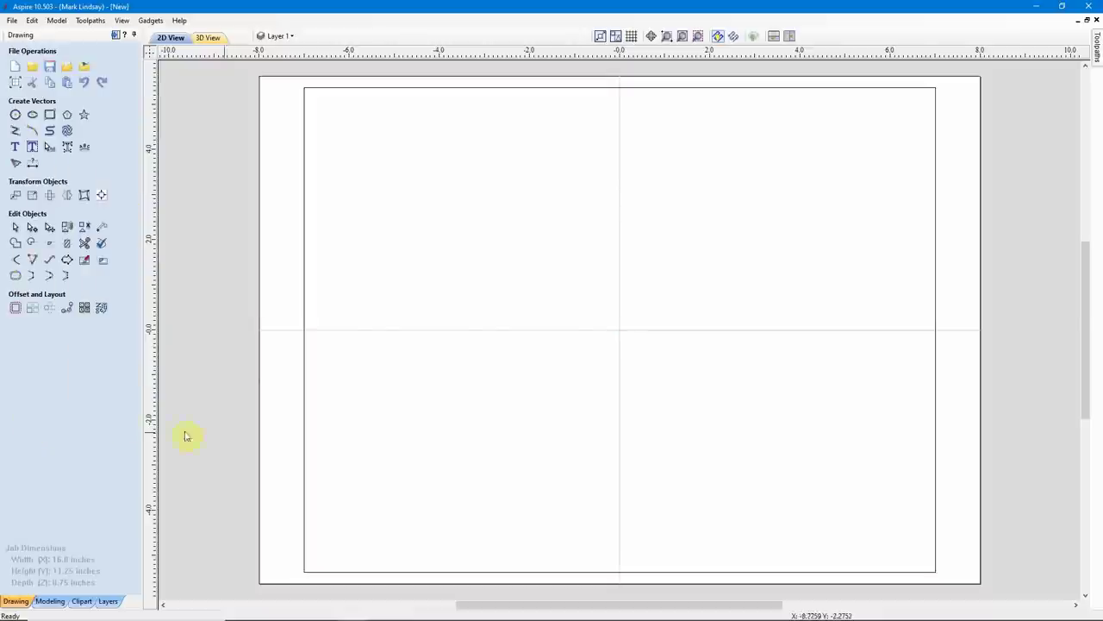
Step: Create a text vector with the person's first name in Times New Roman, 3 inches high, anchored at X 3.0, Y 0.0
click(15, 149)
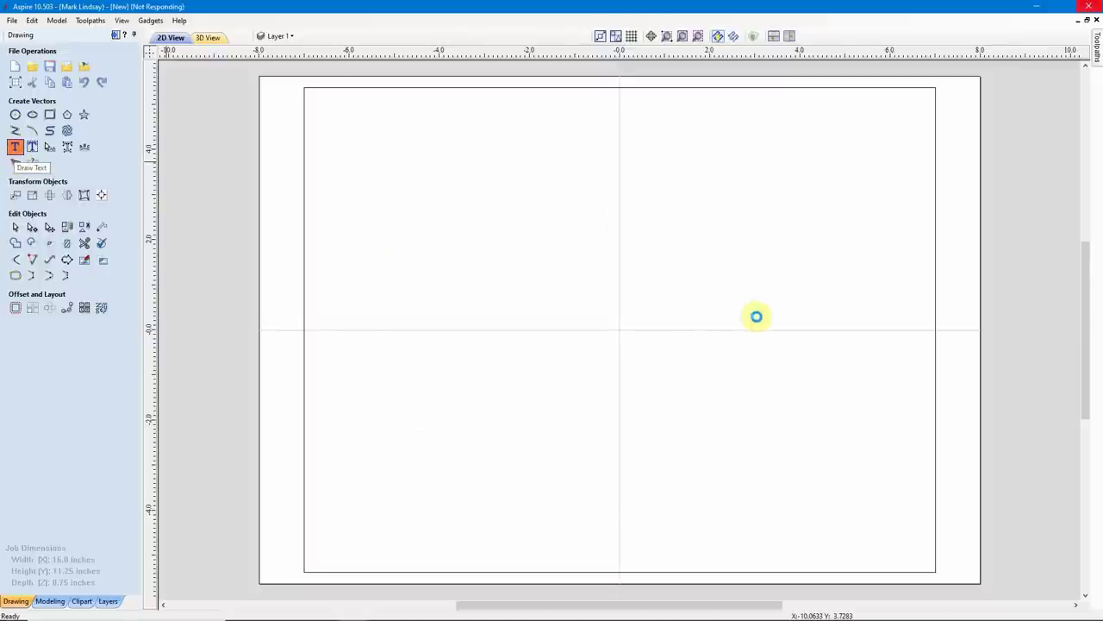
click(756, 317)
click(73, 102)
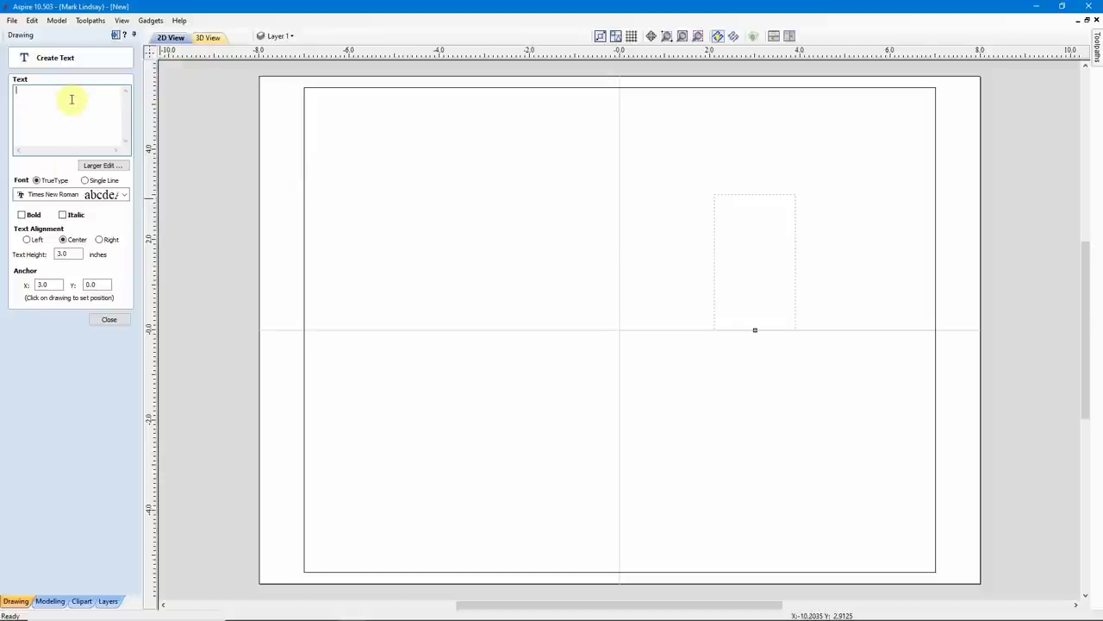
text(Mark)
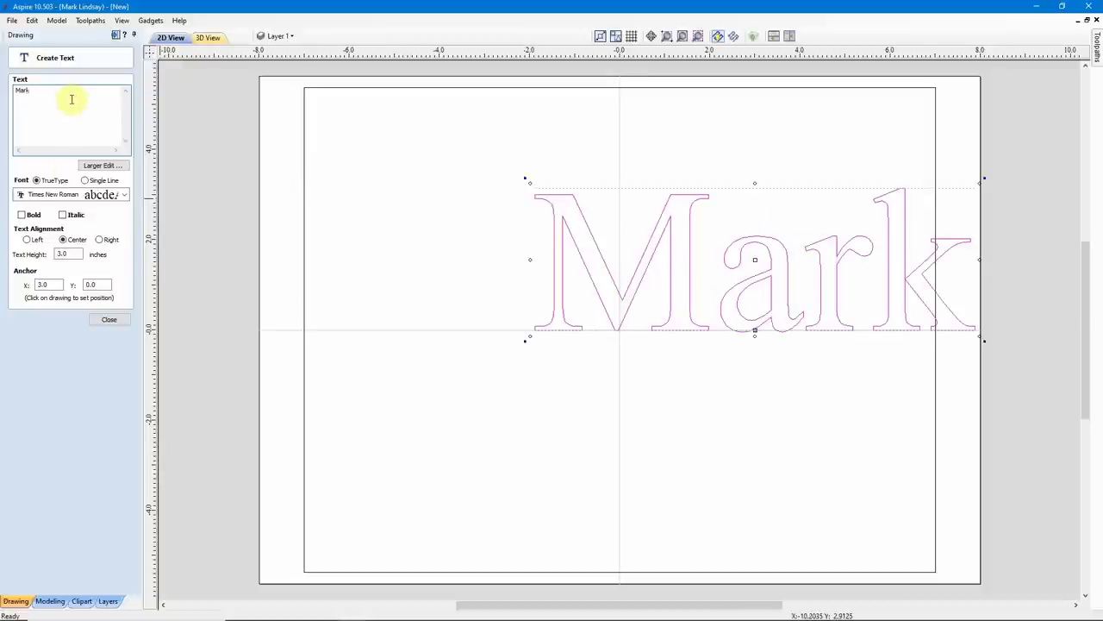
click(109, 321)
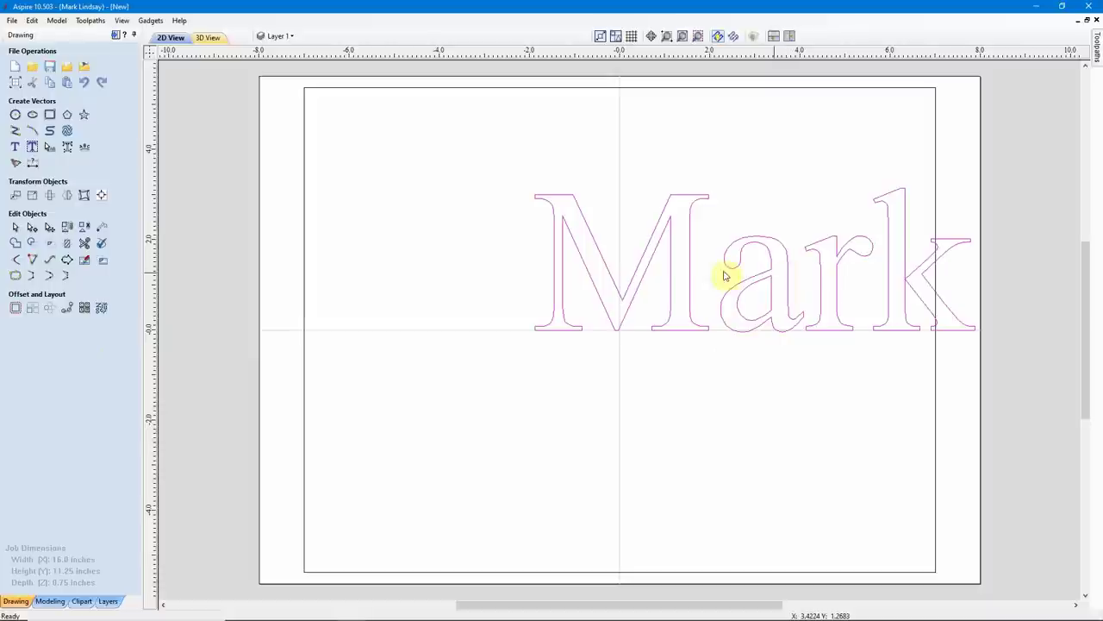
Step: Centre the name text on the material both horizontally and vertically
click(102, 195)
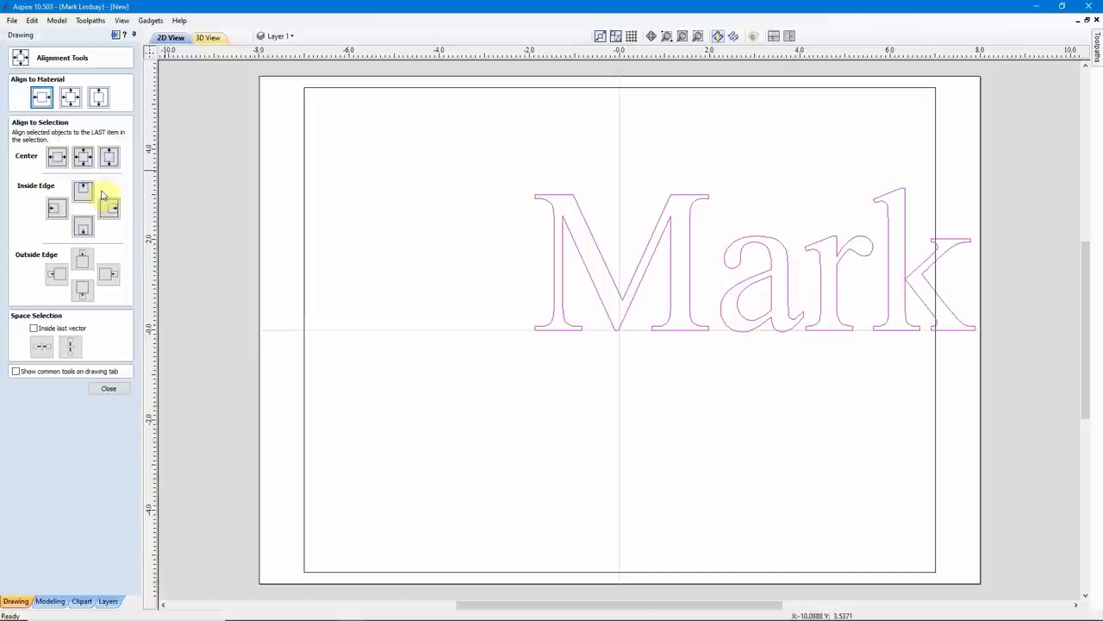
click(71, 97)
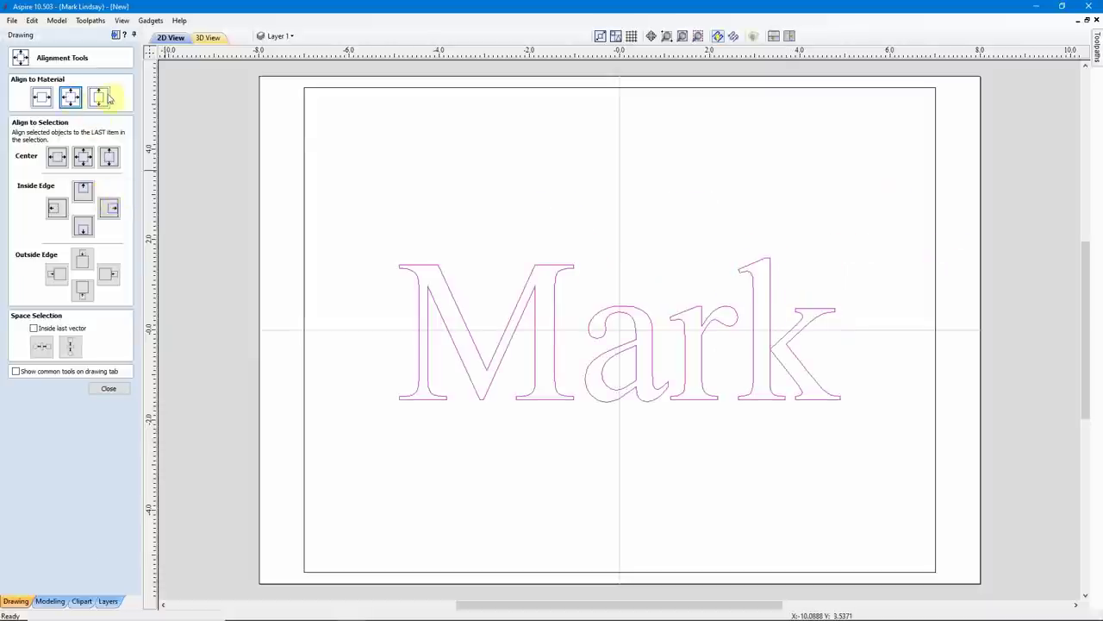
click(108, 388)
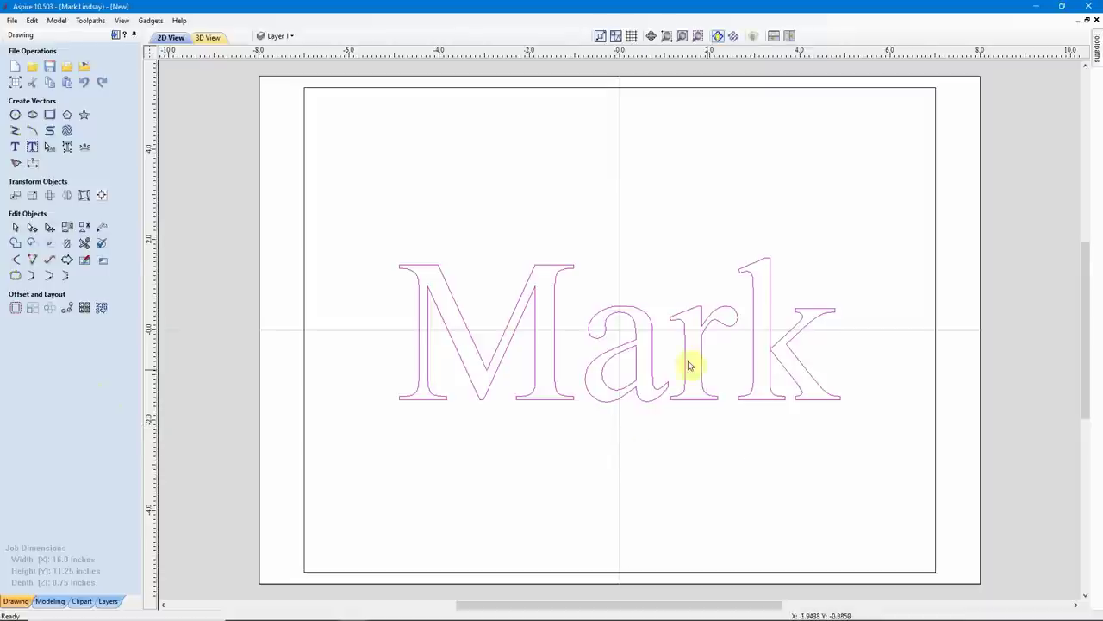
Step: Save the design as a regular Aspire file (*.crv3d) named with the person's first name in the Aspire Template Files folder
click(13, 20)
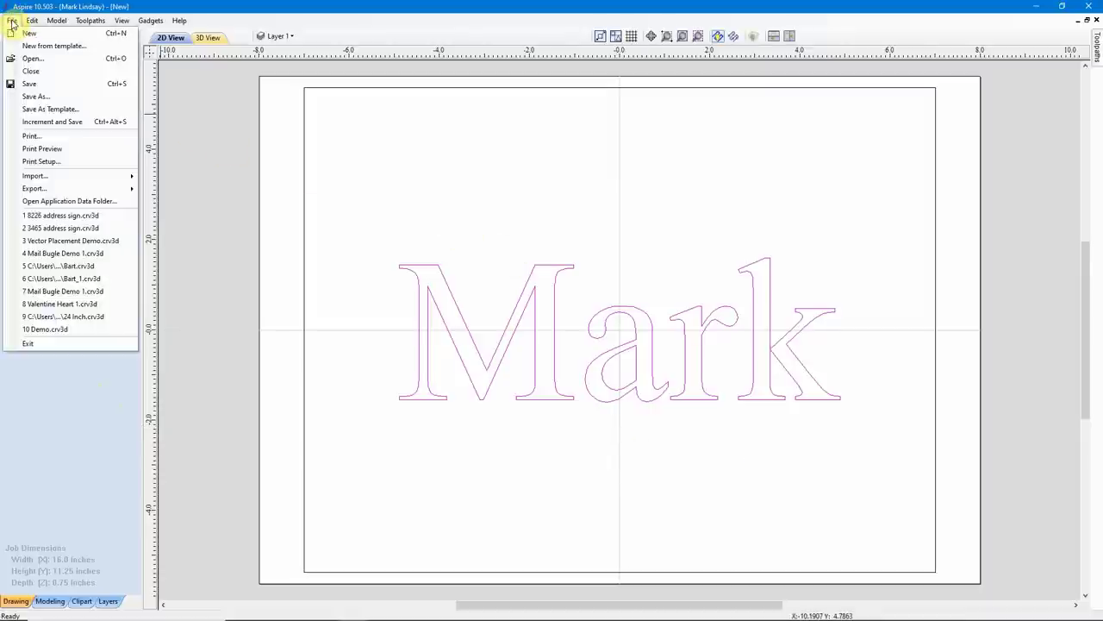
click(49, 101)
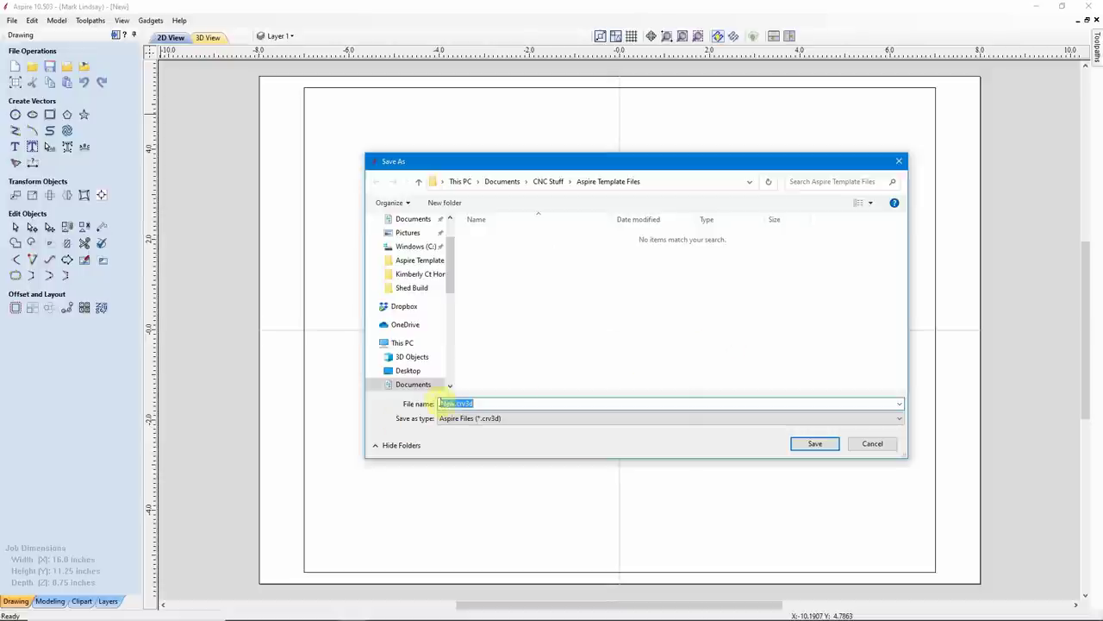
click(445, 402)
text(Mark)
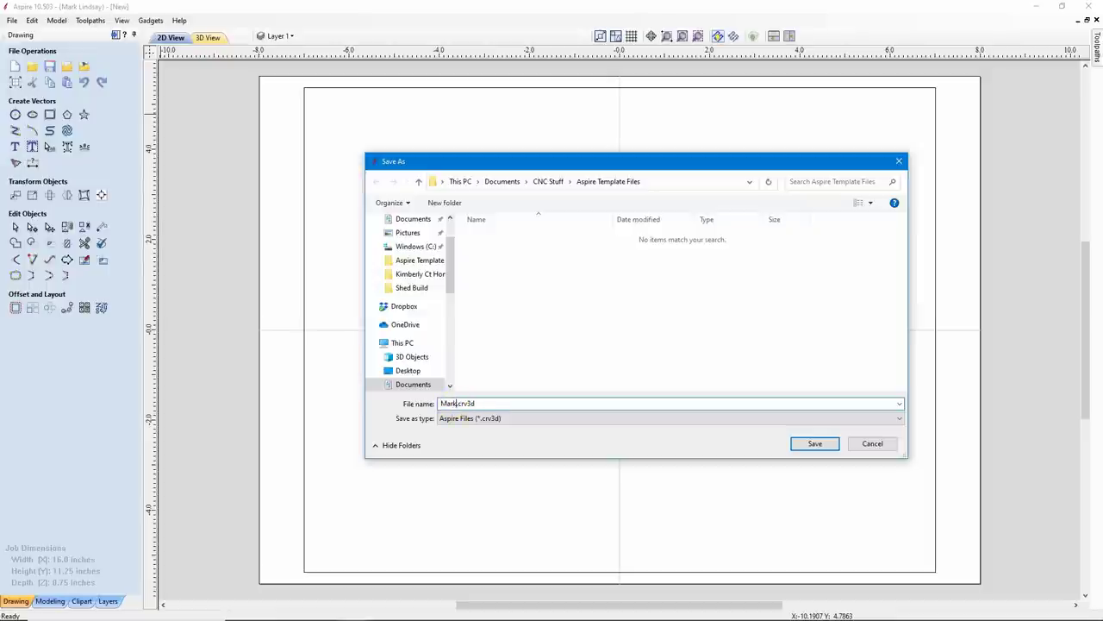
click(814, 443)
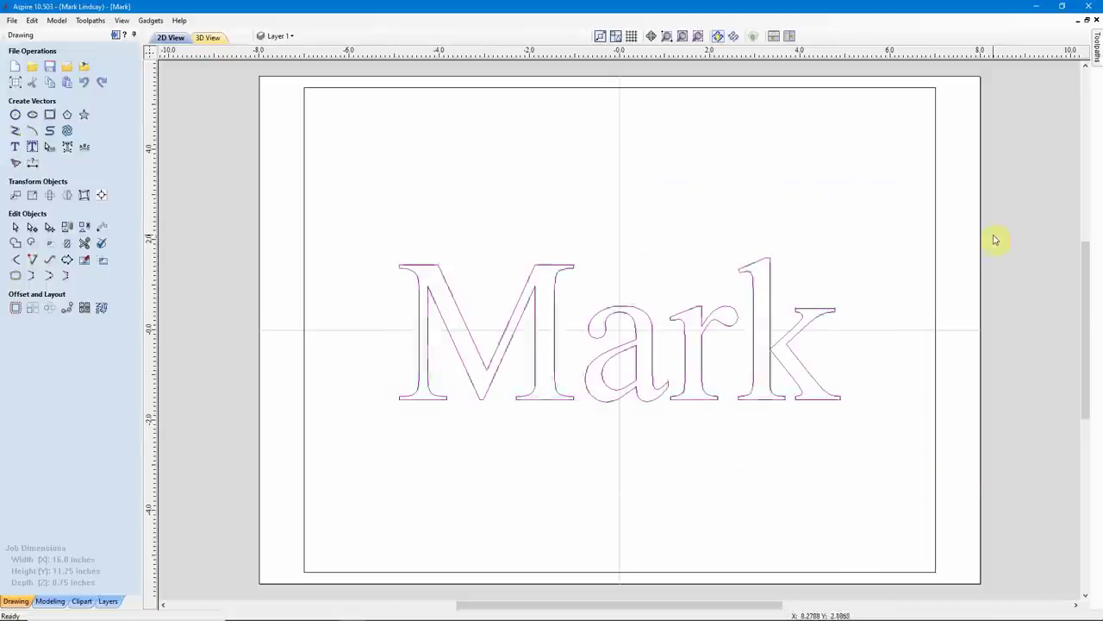
Step: Close the name sign and start another new file from the 14 x 10.75 Sign Blank template, keeping its job setup
click(1097, 19)
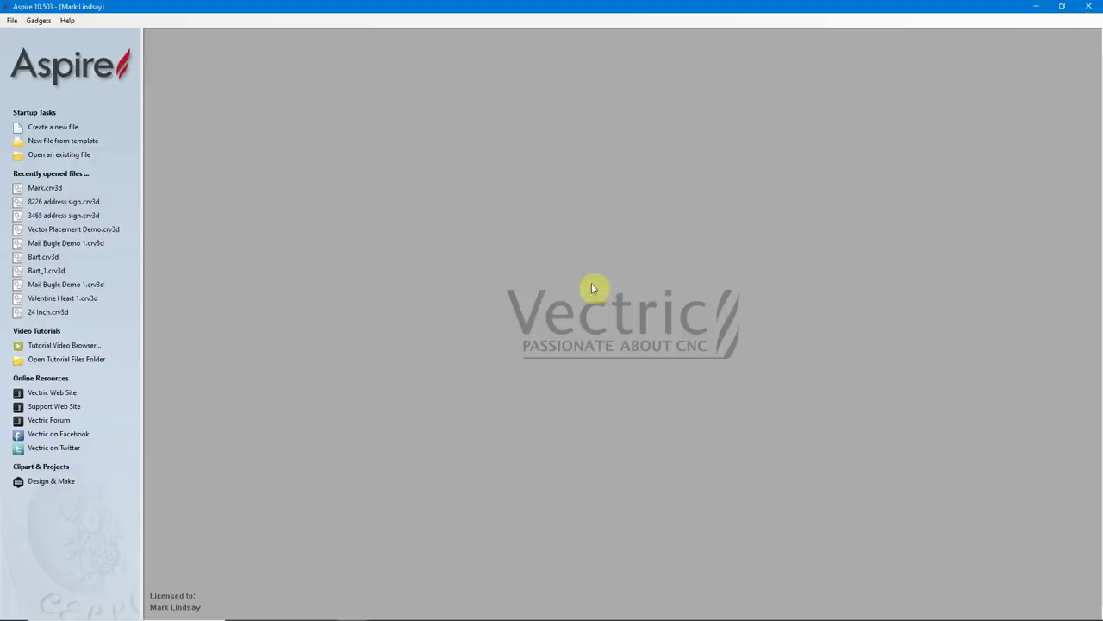
click(74, 141)
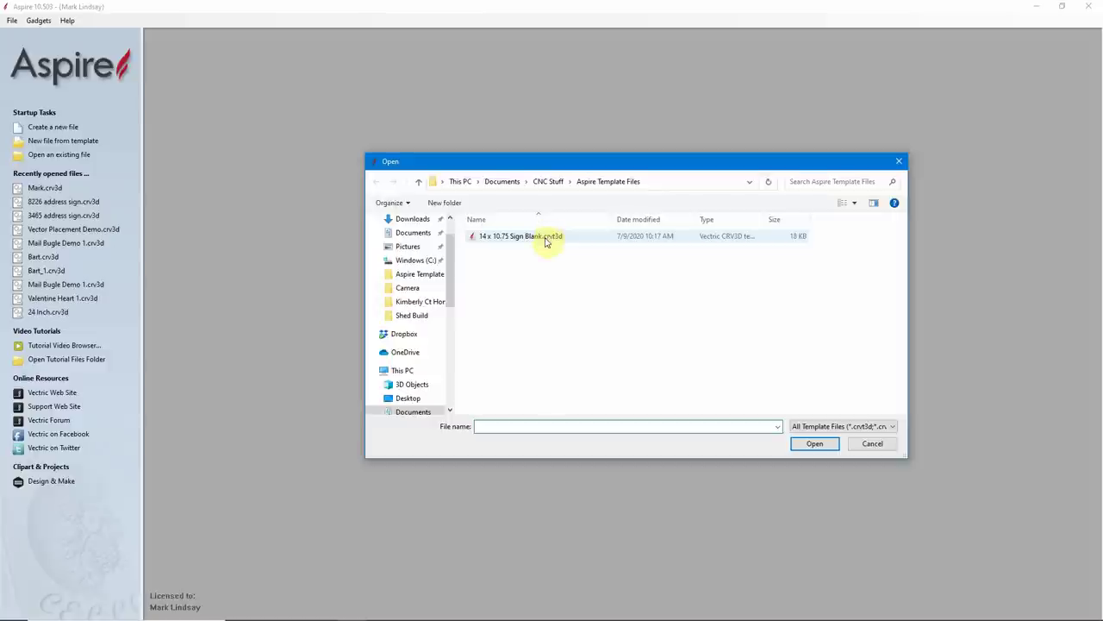
double_click(545, 242)
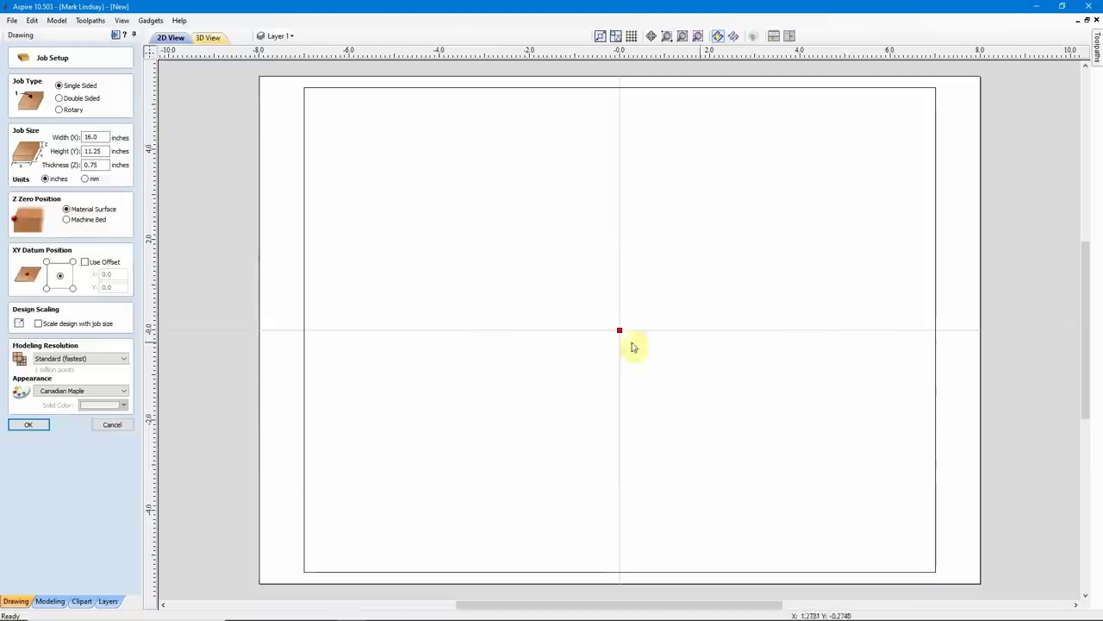
click(27, 424)
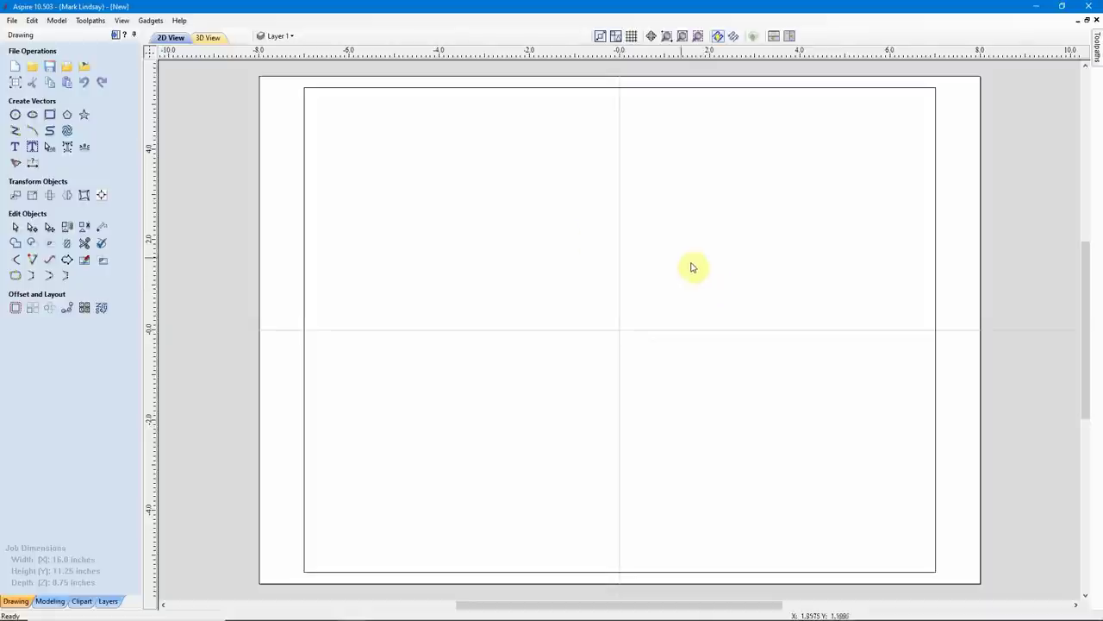
Step: Save the current job as a template over the existing 14 x 10.75 Sign Blank.crvt3d, replacing that file
click(15, 82)
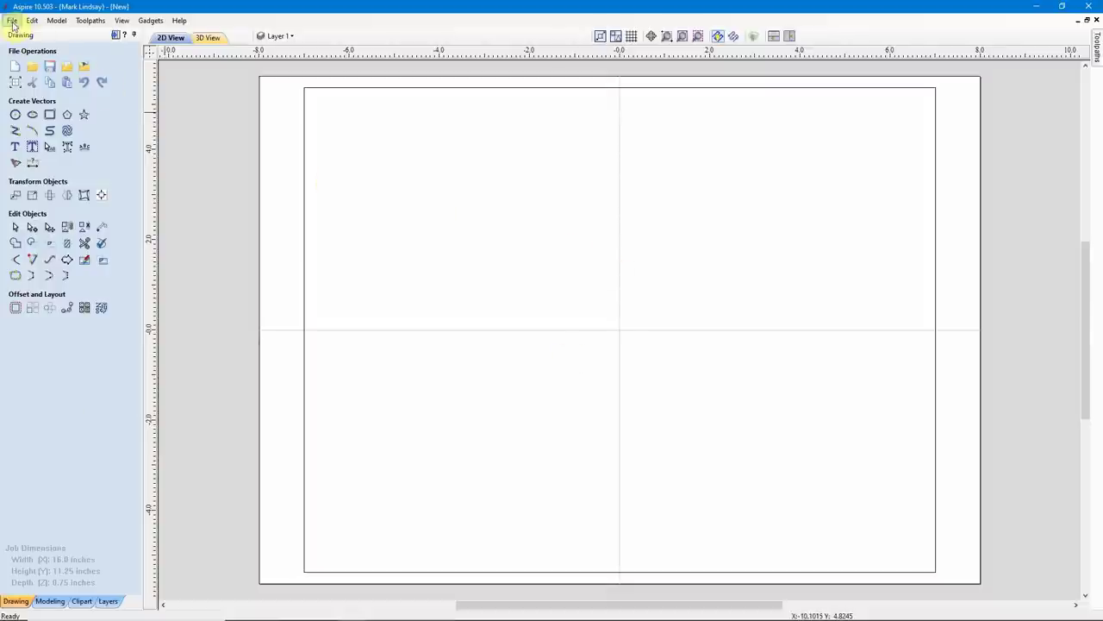
click(11, 22)
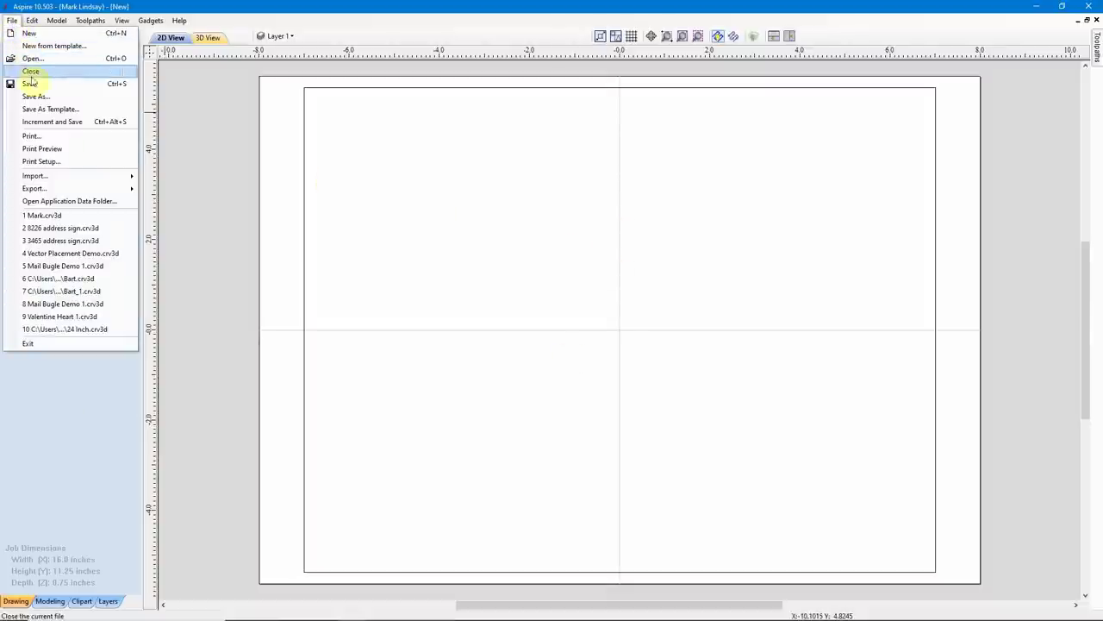
click(38, 110)
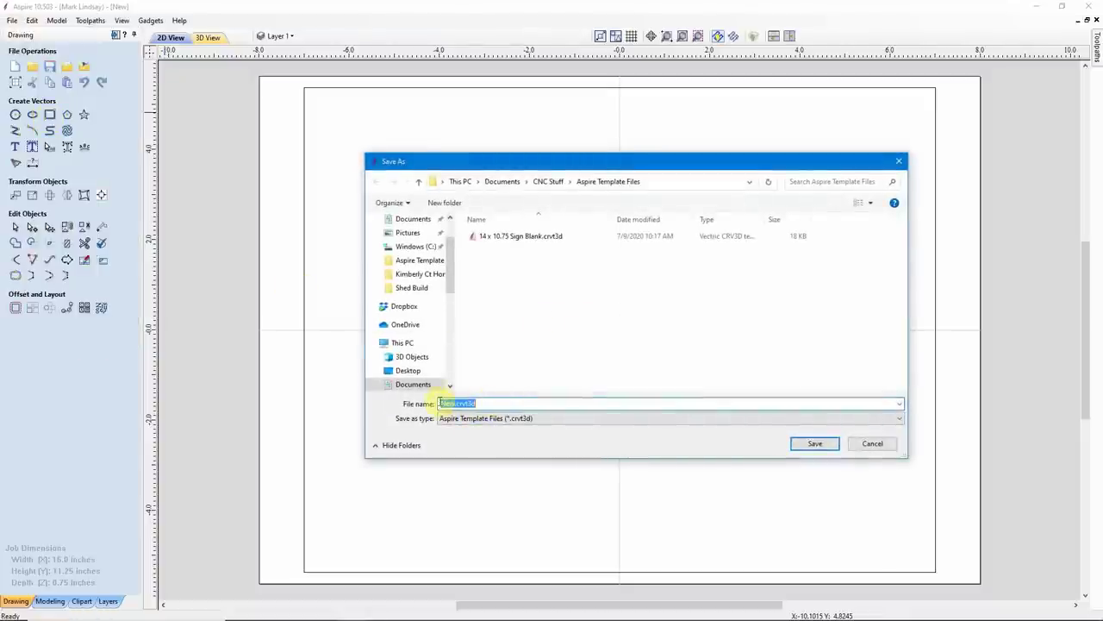
click(537, 238)
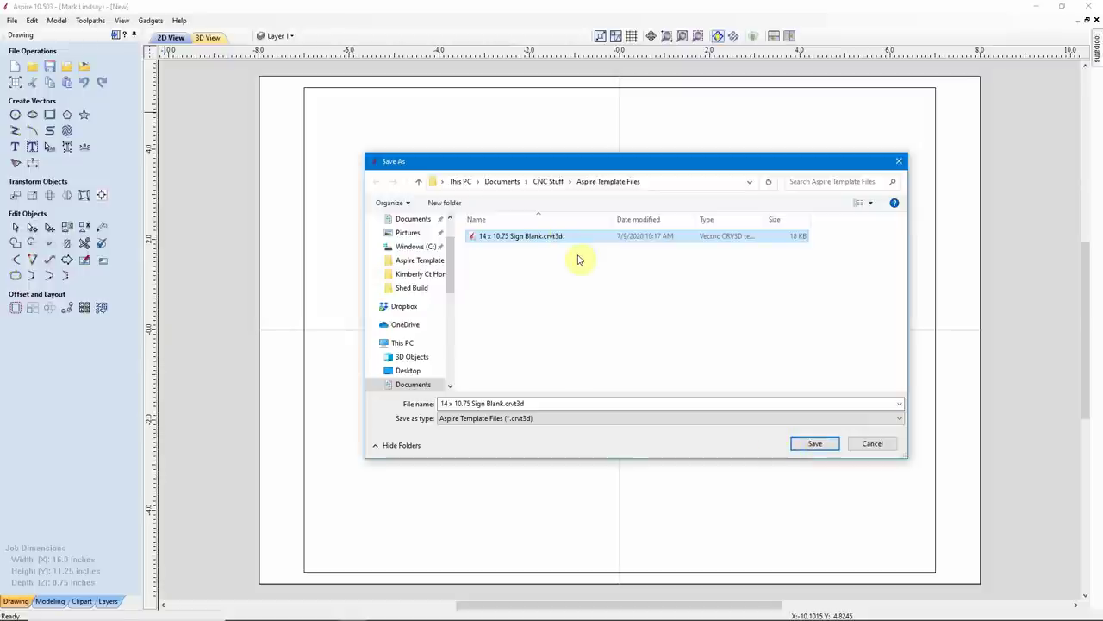
click(812, 445)
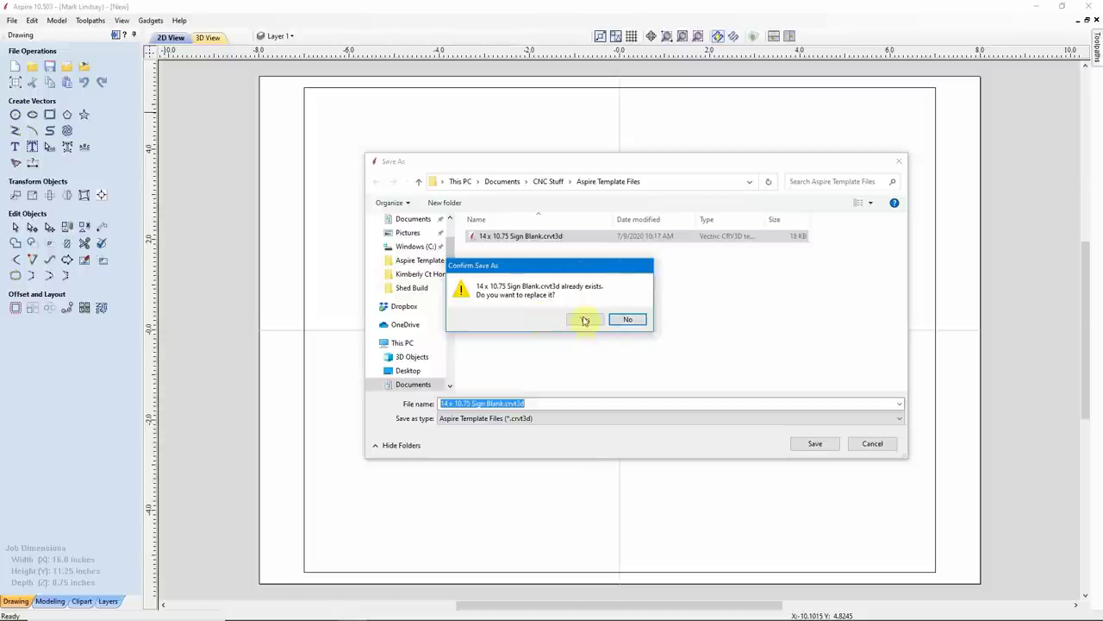
click(584, 320)
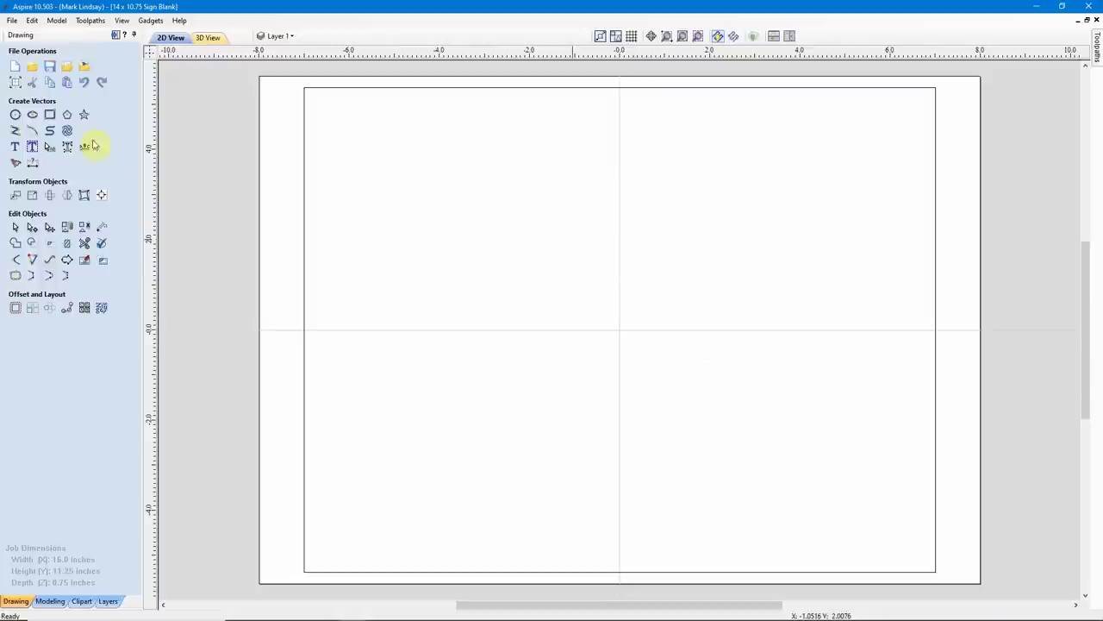
Step: Check the job setup without changing it, and set the border rectangle's height to 10.5 inches
click(16, 87)
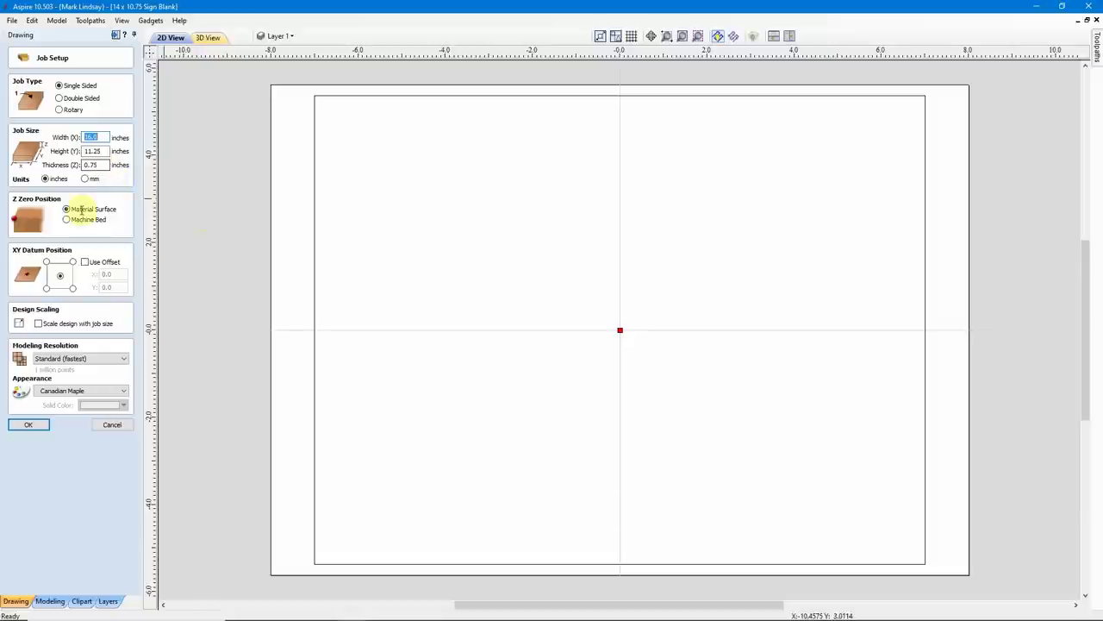
click(116, 425)
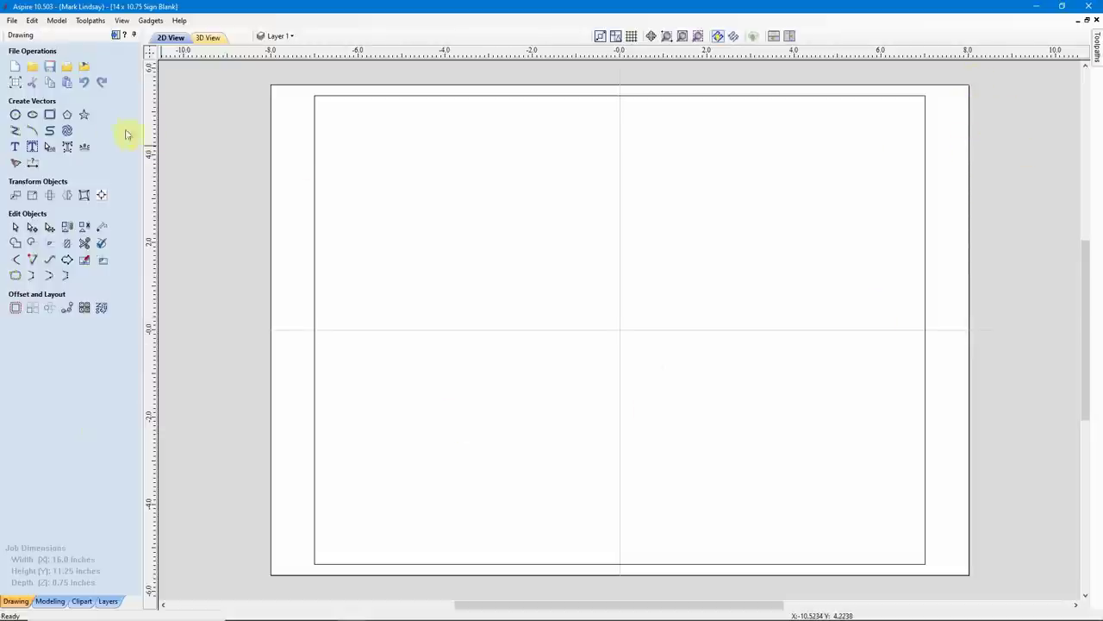
click(316, 215)
click(47, 122)
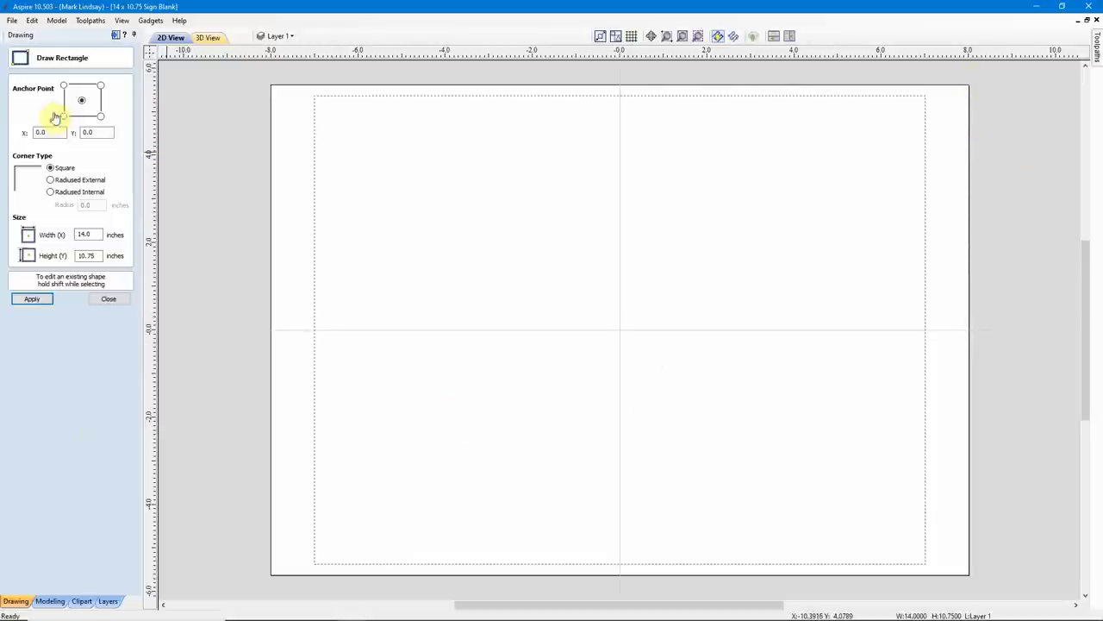
click(87, 255)
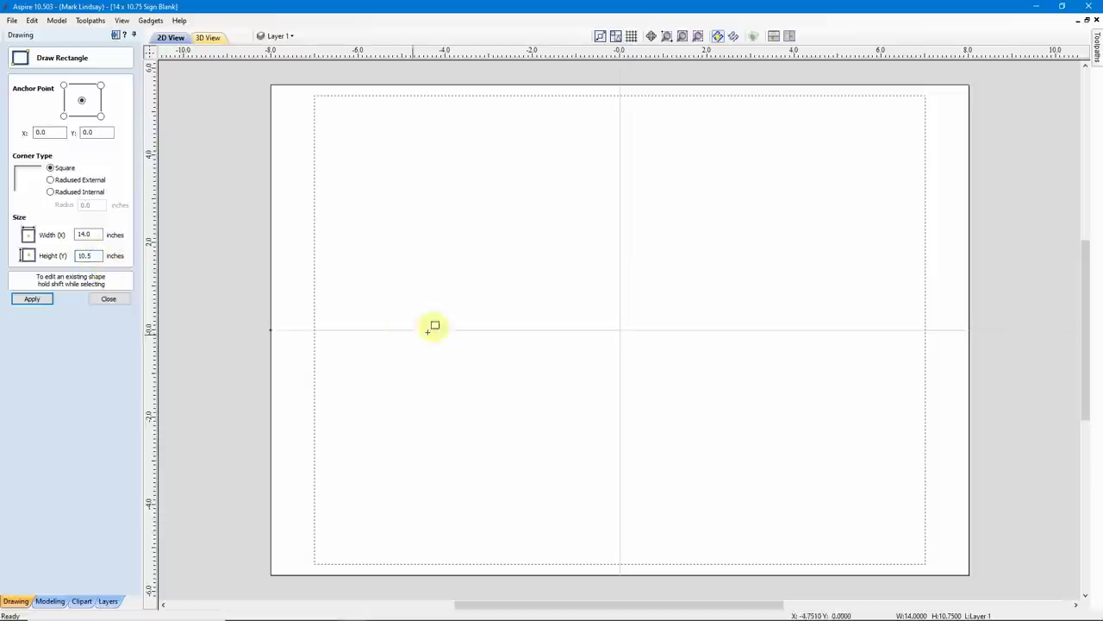
click(31, 299)
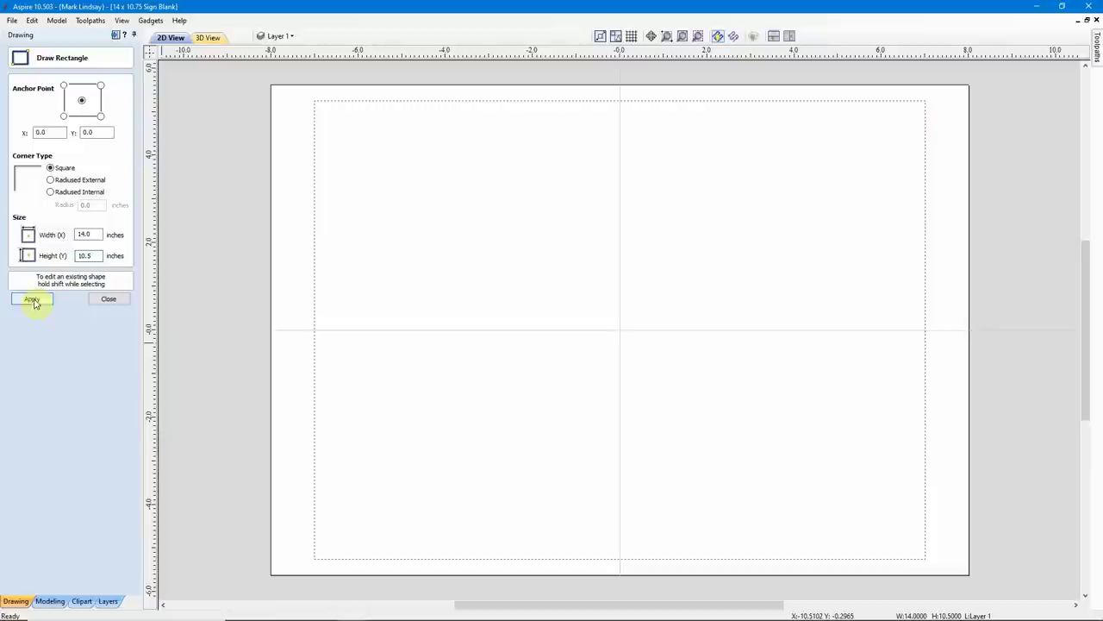
click(108, 300)
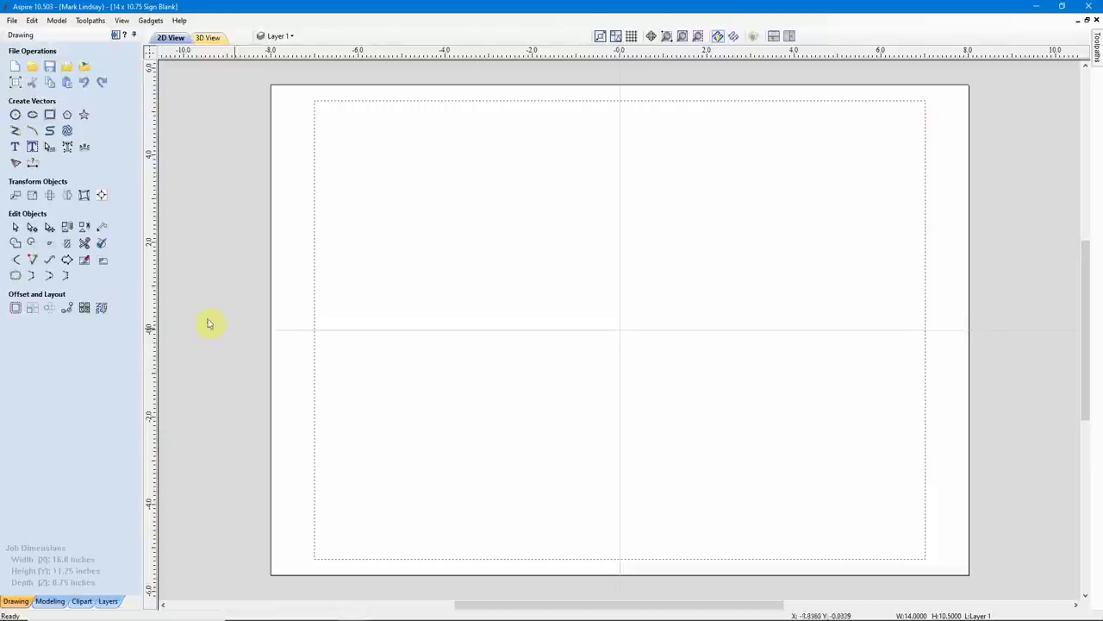
click(512, 342)
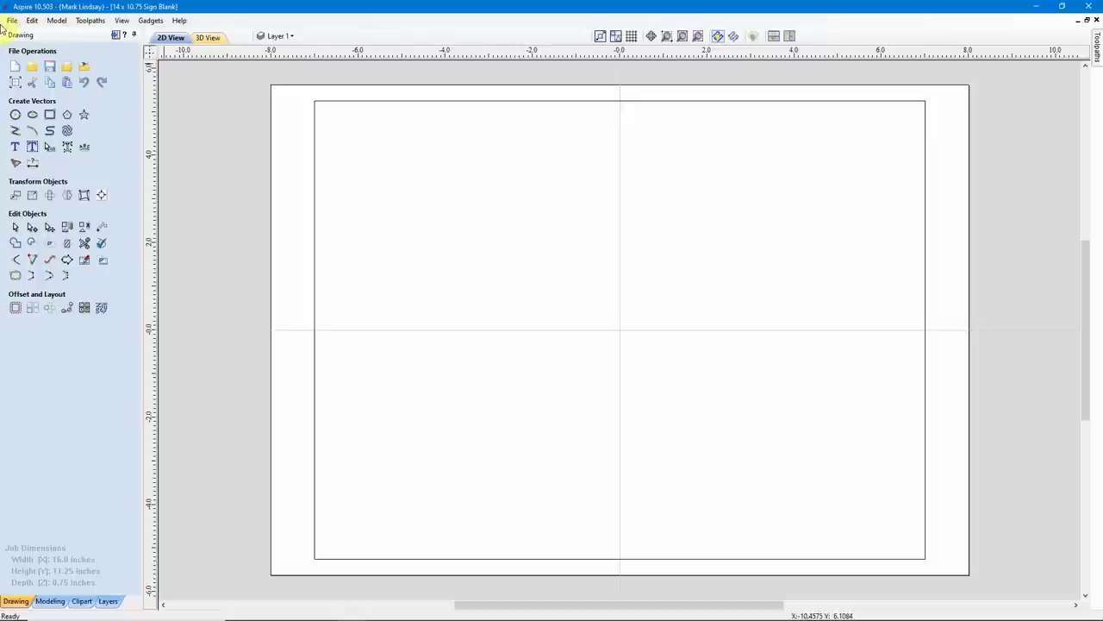
Step: Save the resized border job as a new template named 14 x 10.5 Sign Blank.crvt3d in the Aspire Template Files folder
click(13, 21)
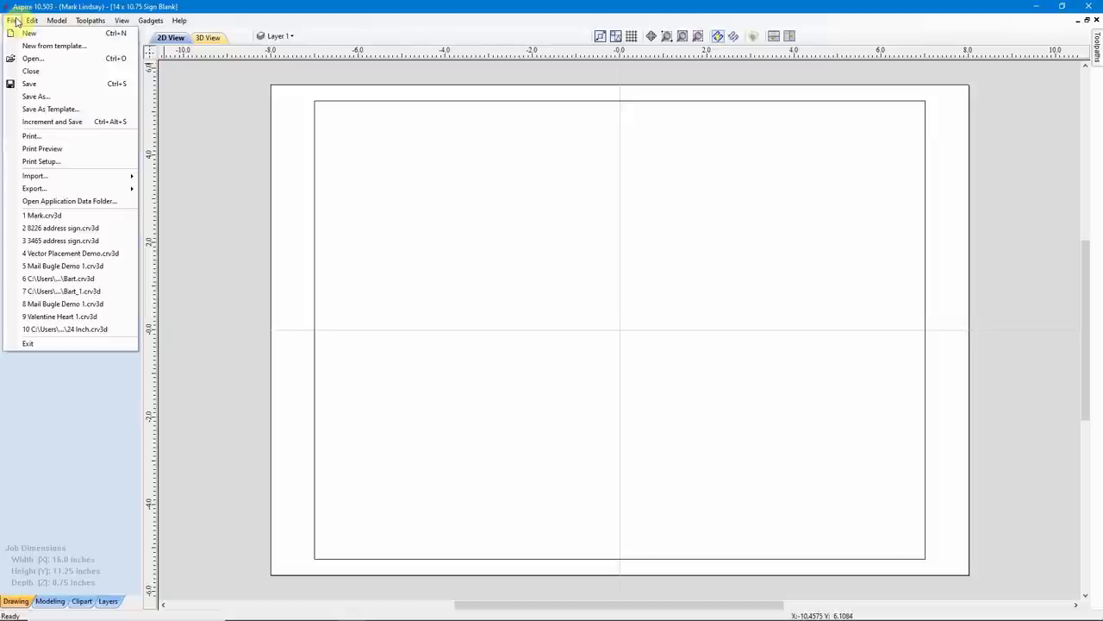
click(66, 115)
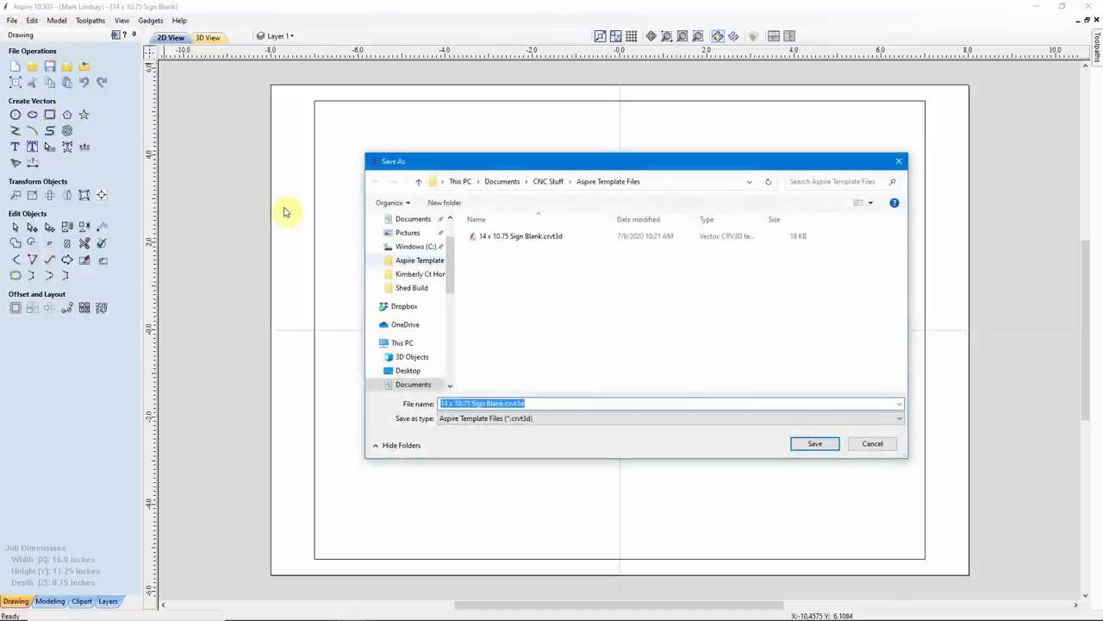
click(529, 237)
click(459, 403)
triple_click(465, 403)
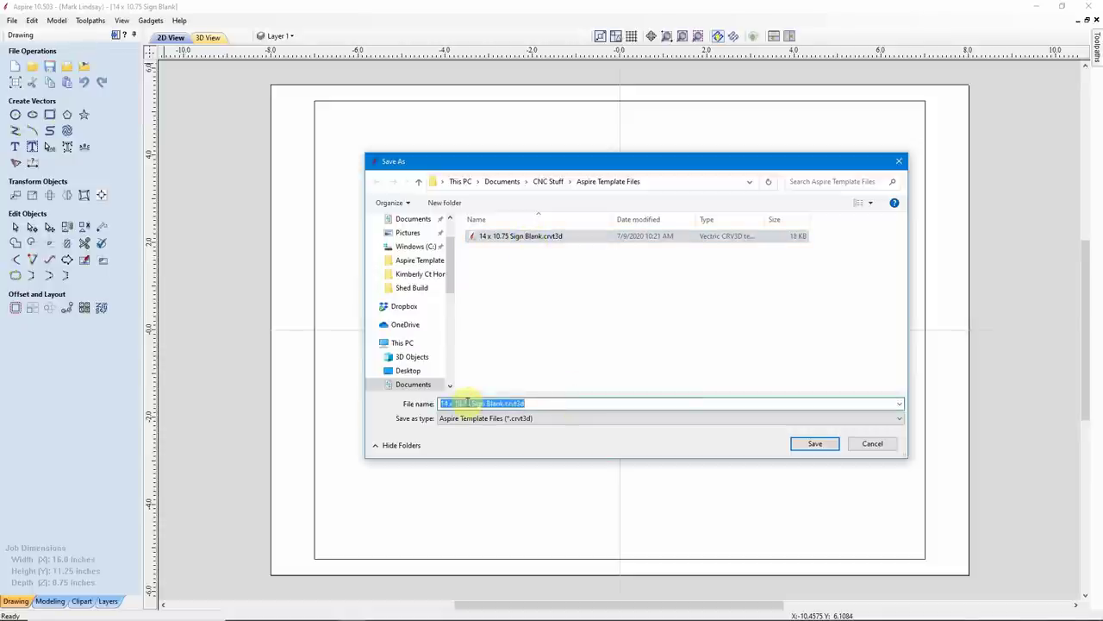
click(524, 403)
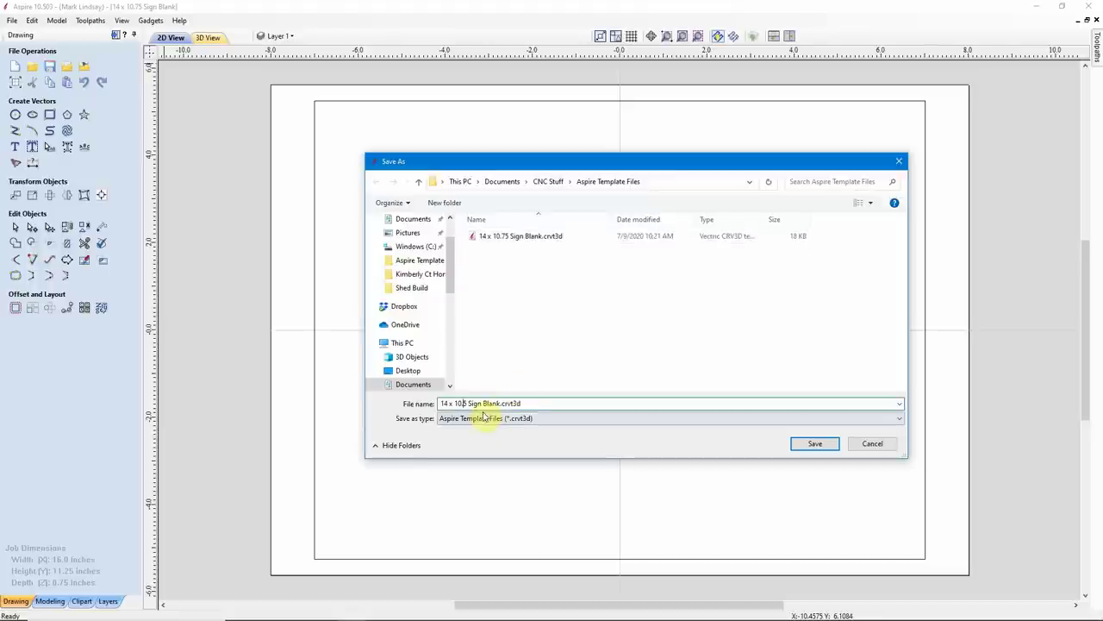
key(BackSpace)
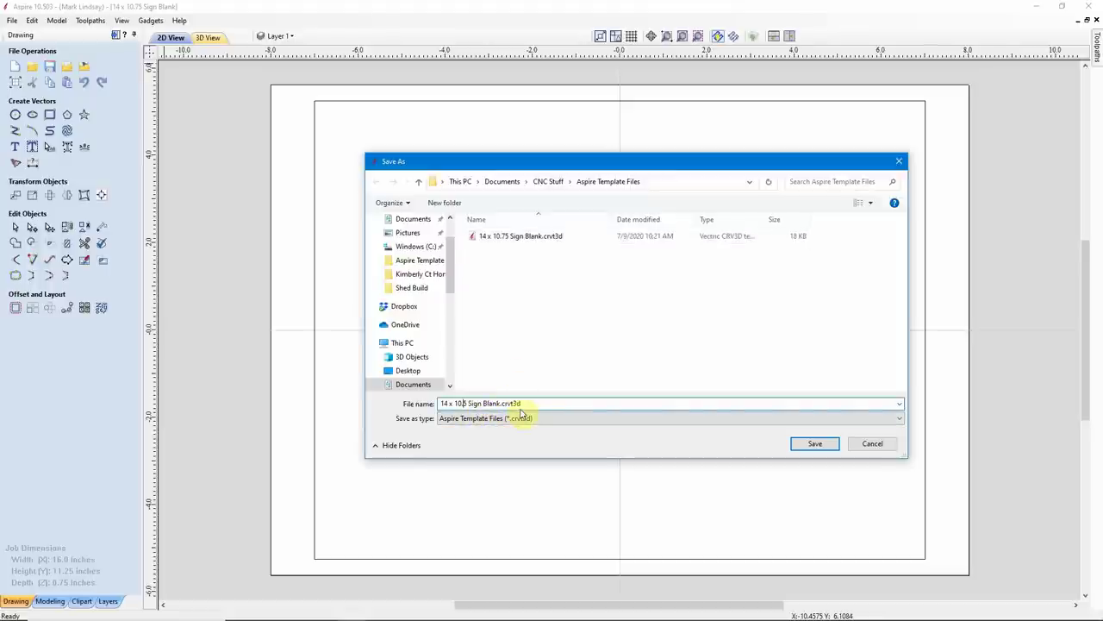
click(815, 443)
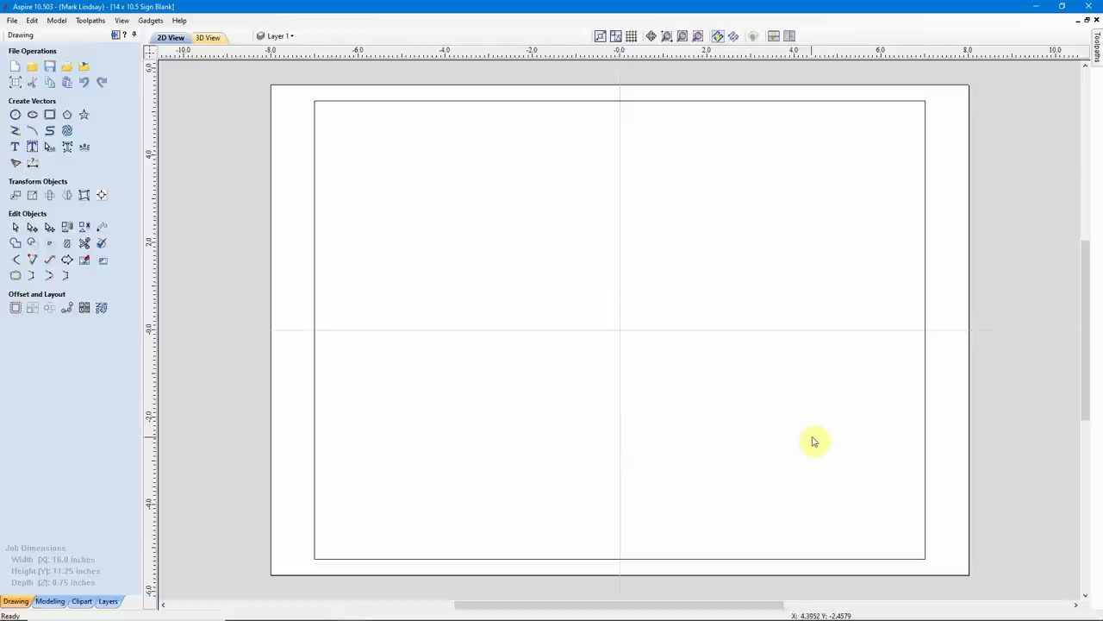
Step: Switch to File Explorer and examine the saved files in the Aspire Template Files folder, then return to Aspire
mouse_move(353, 614)
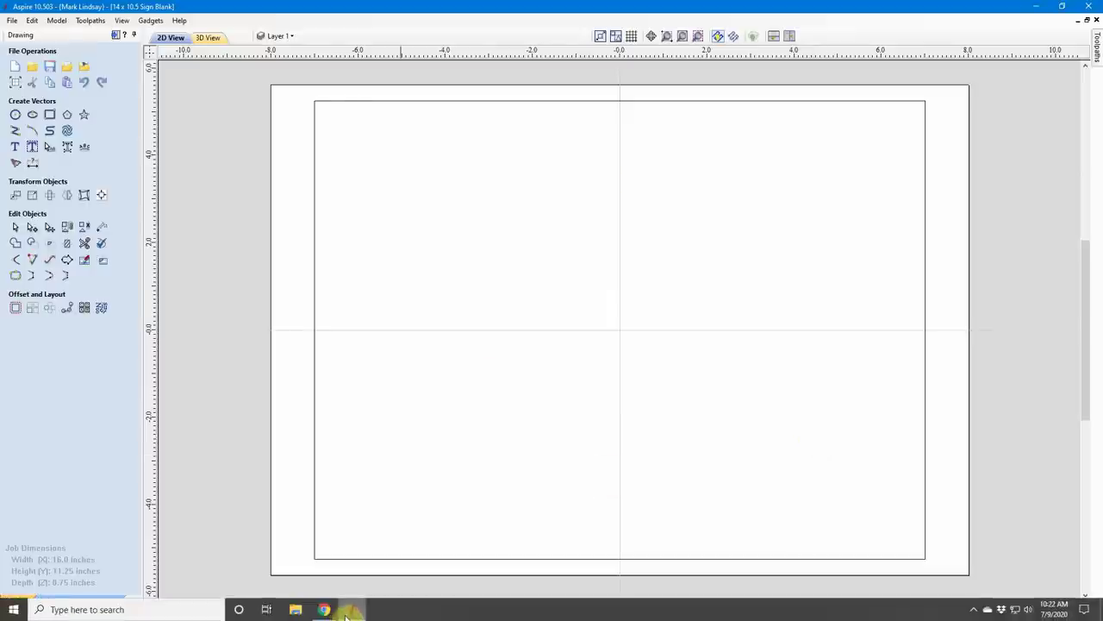
right_click(296, 610)
click(284, 411)
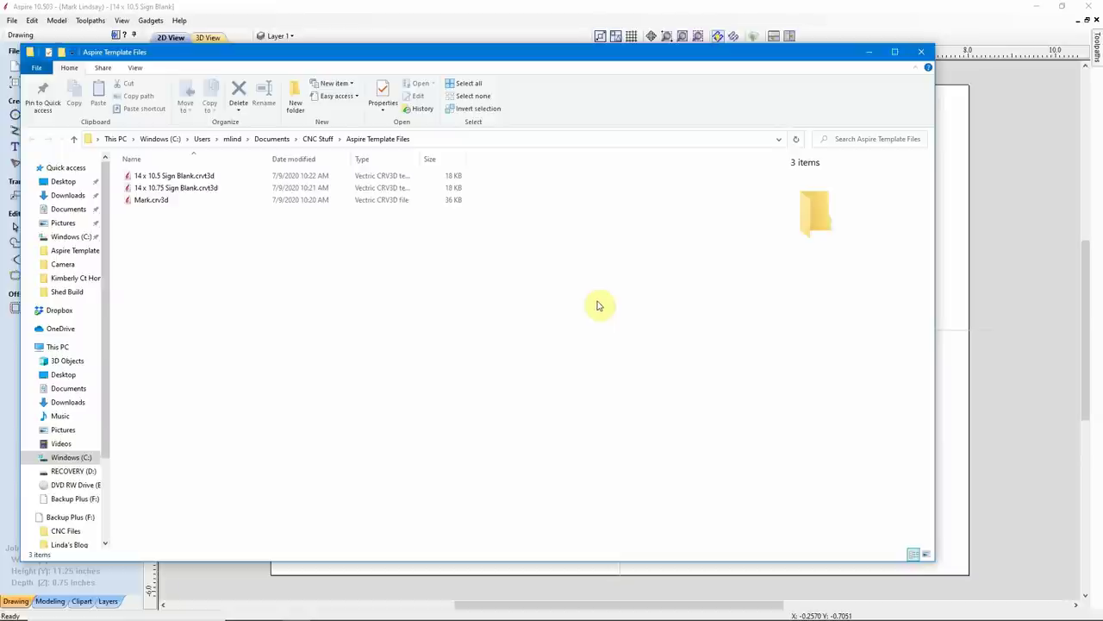
click(869, 52)
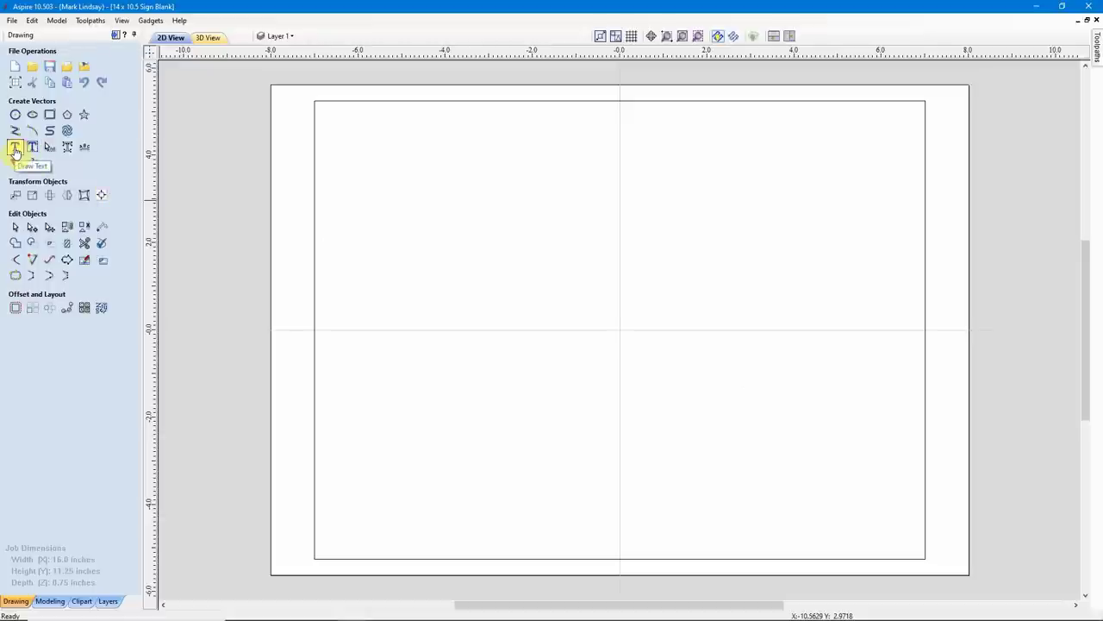
Step: Create a two-line text vector reading Happy Birthday above the person's first name in Times New Roman, 3.0 inches high, centre-aligned
click(14, 148)
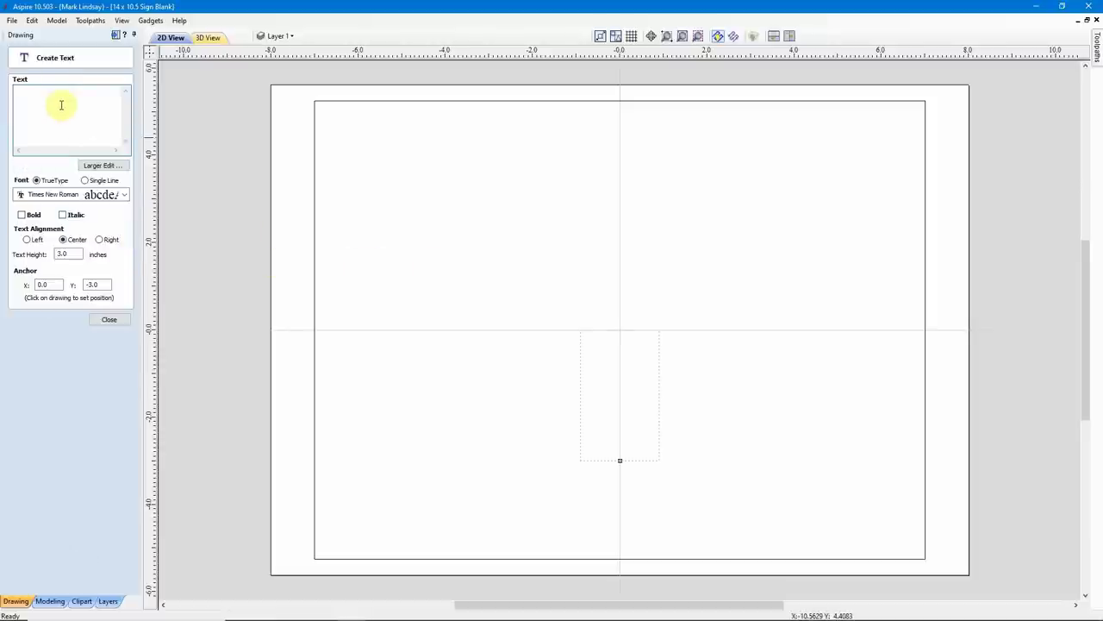
text(Happy)
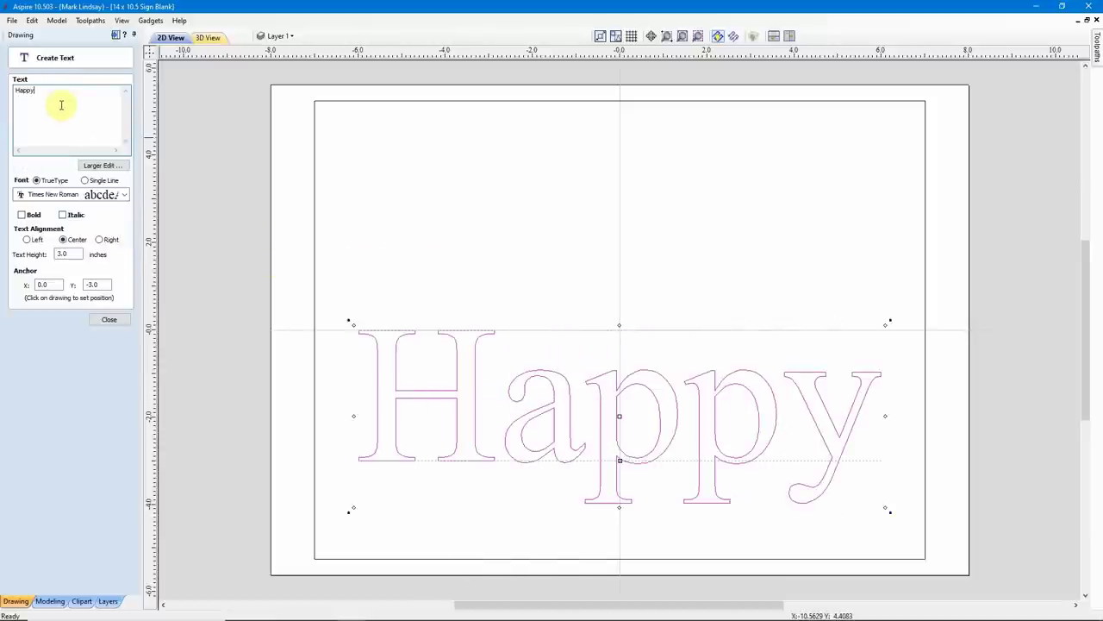
text( Birth)
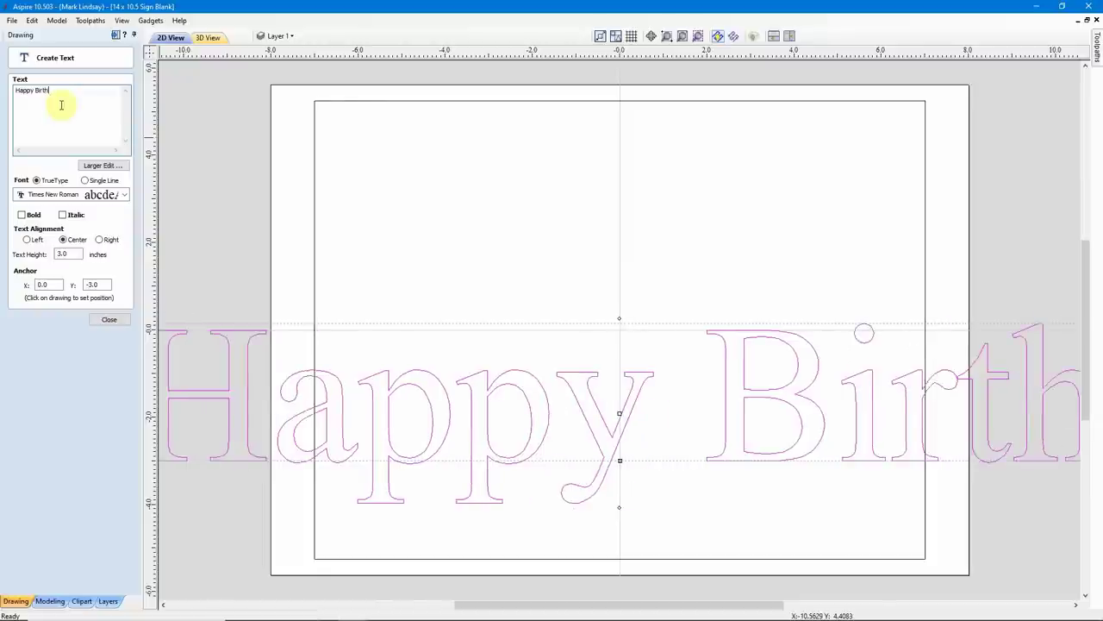
text(day)
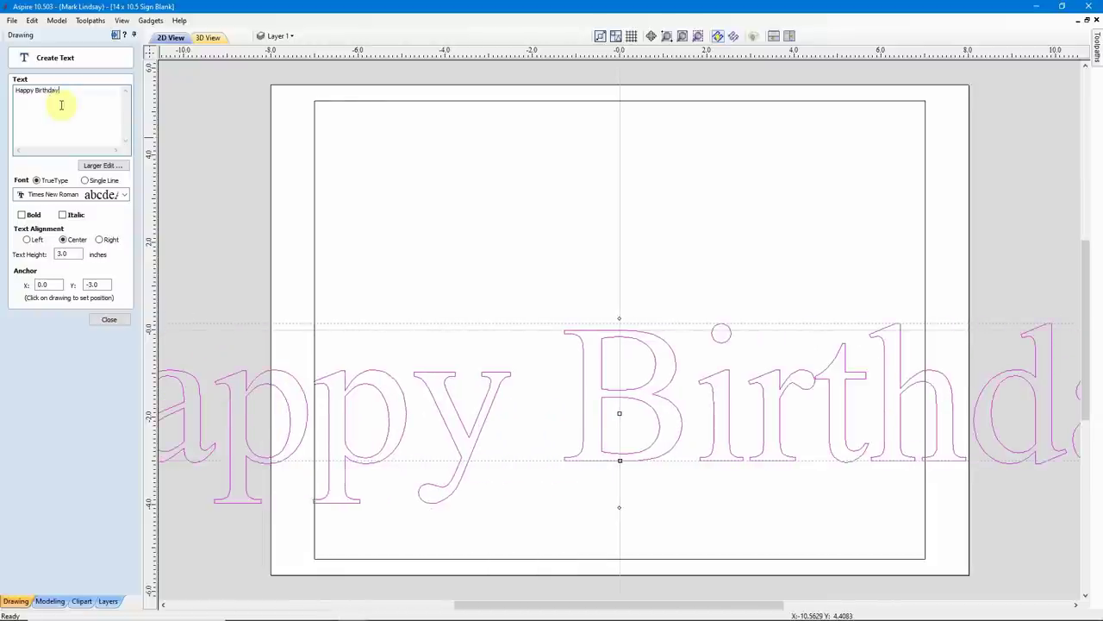
key(Return)
text(Mark)
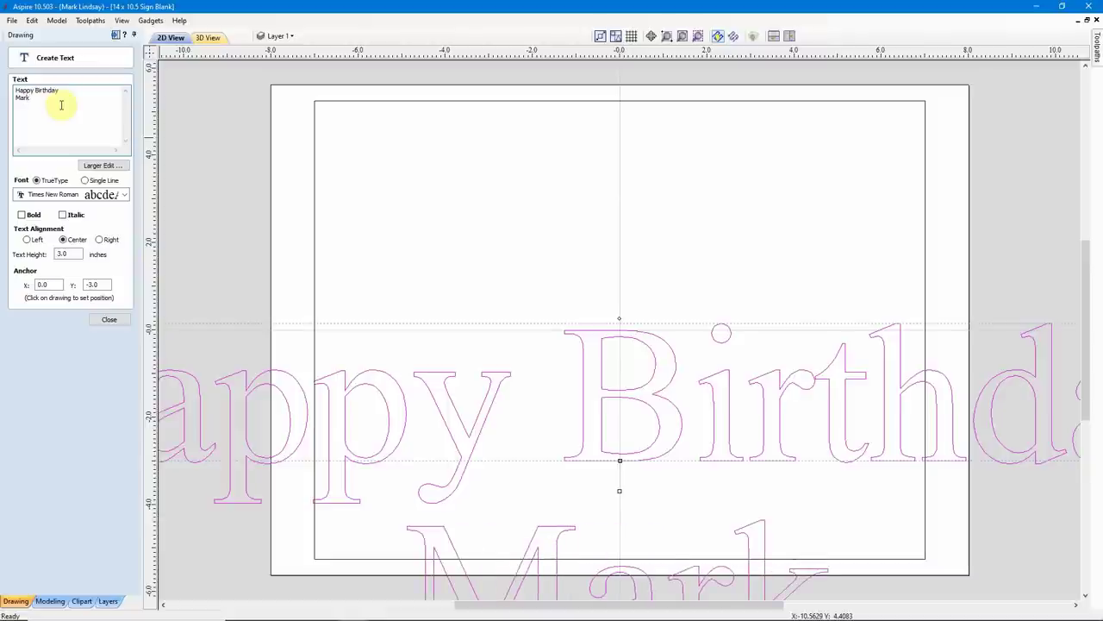
click(107, 320)
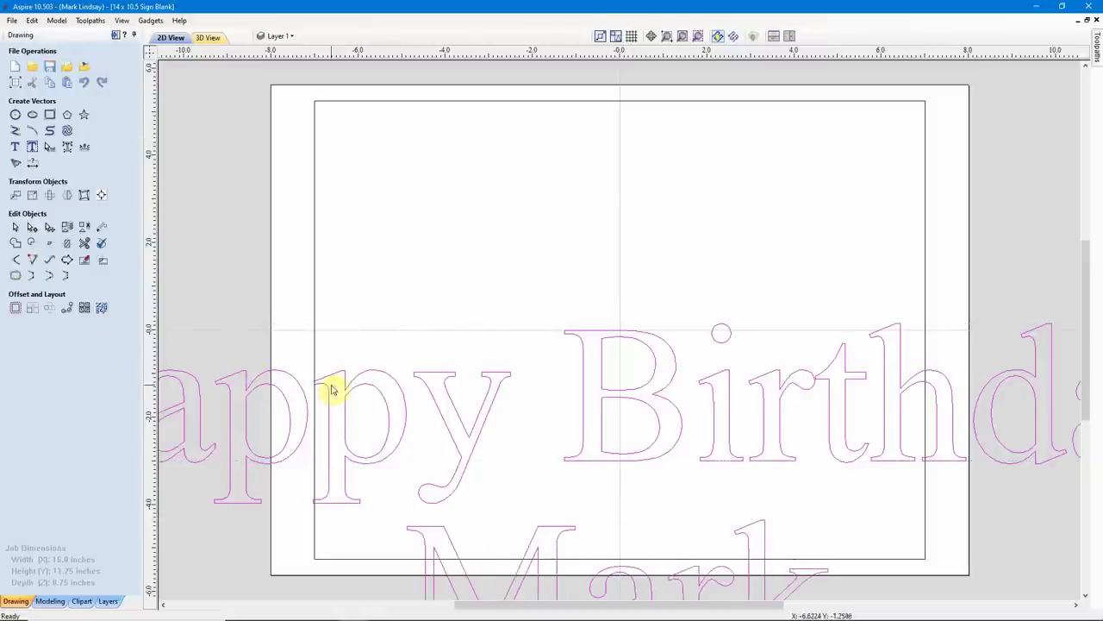
Step: Centre the birthday text on the material both horizontally and vertically
click(102, 193)
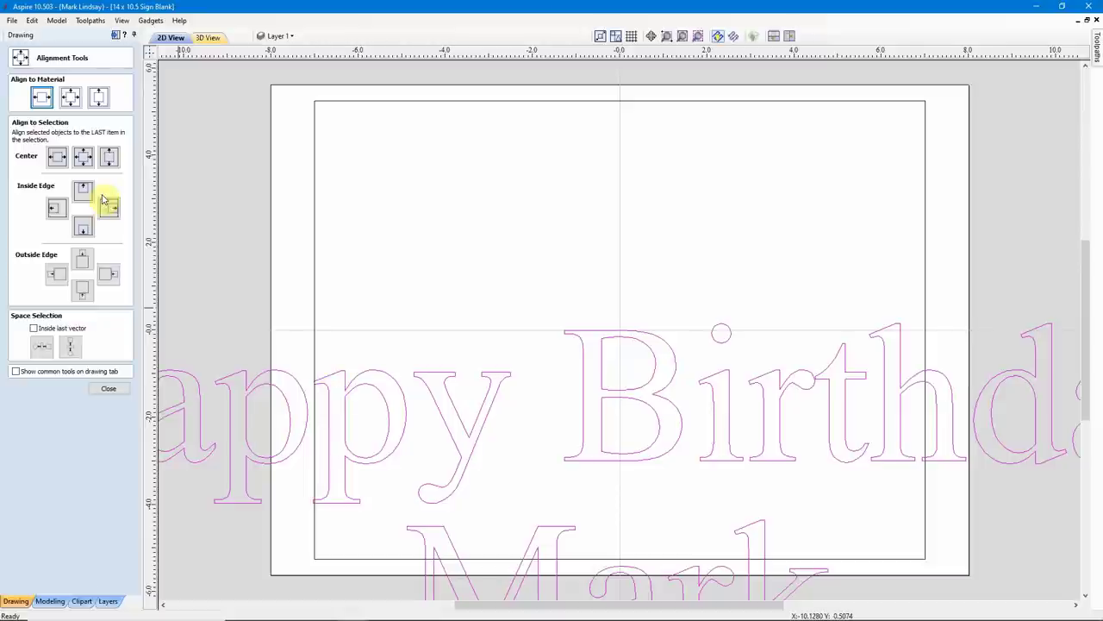
click(70, 98)
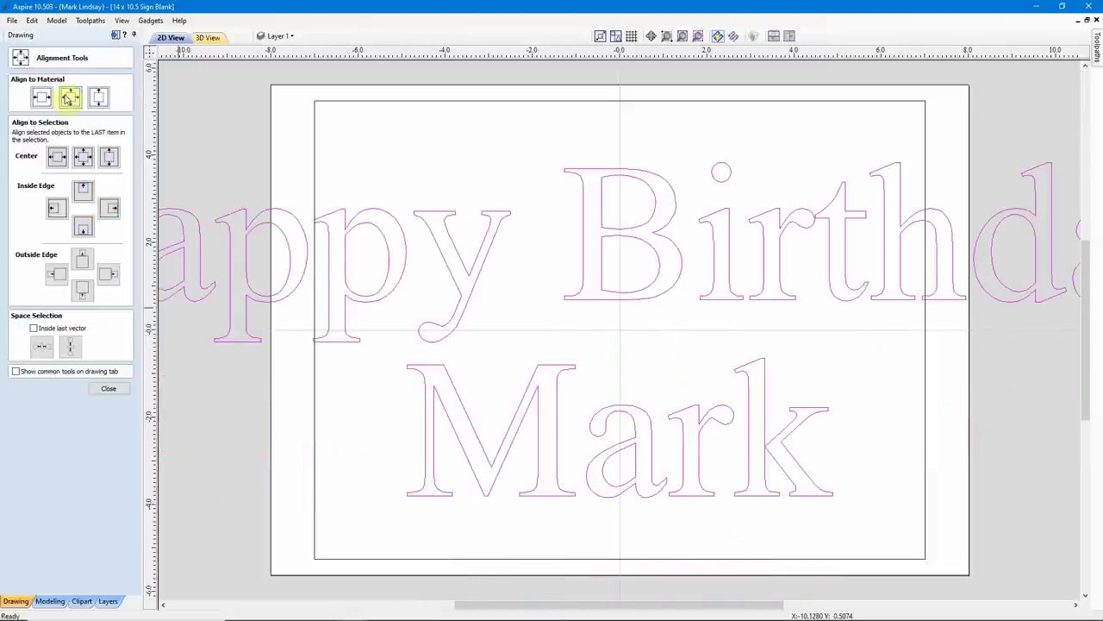
click(108, 388)
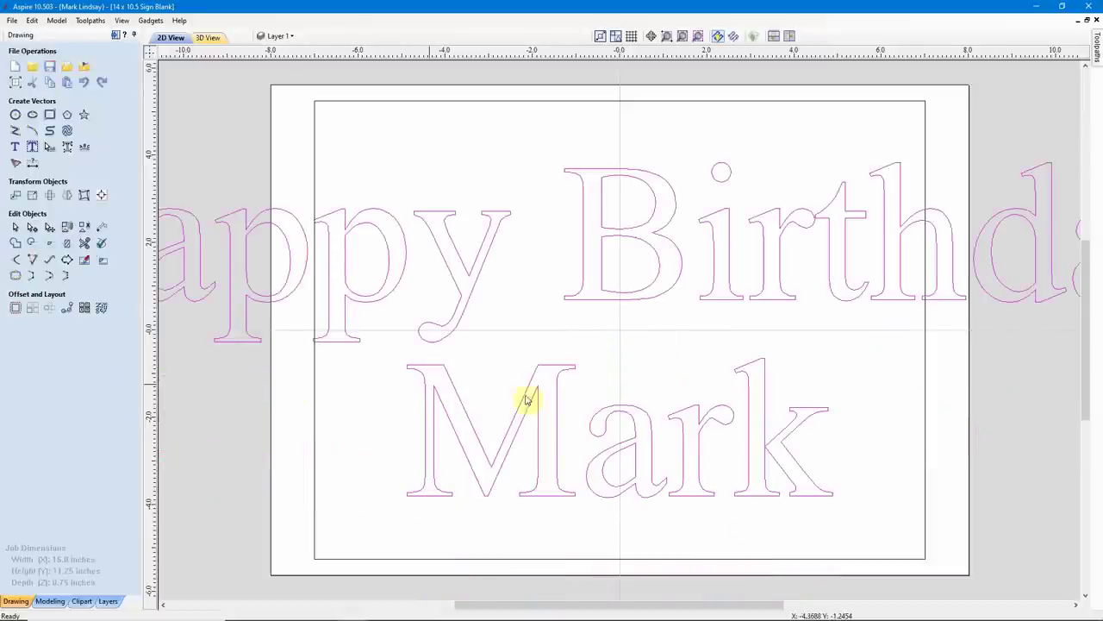
Step: Scale the birthday text down about its centre to about 13.25 x 3.52 inches so it fits inside the border
click(466, 310)
scroll(575, 345, down, 2)
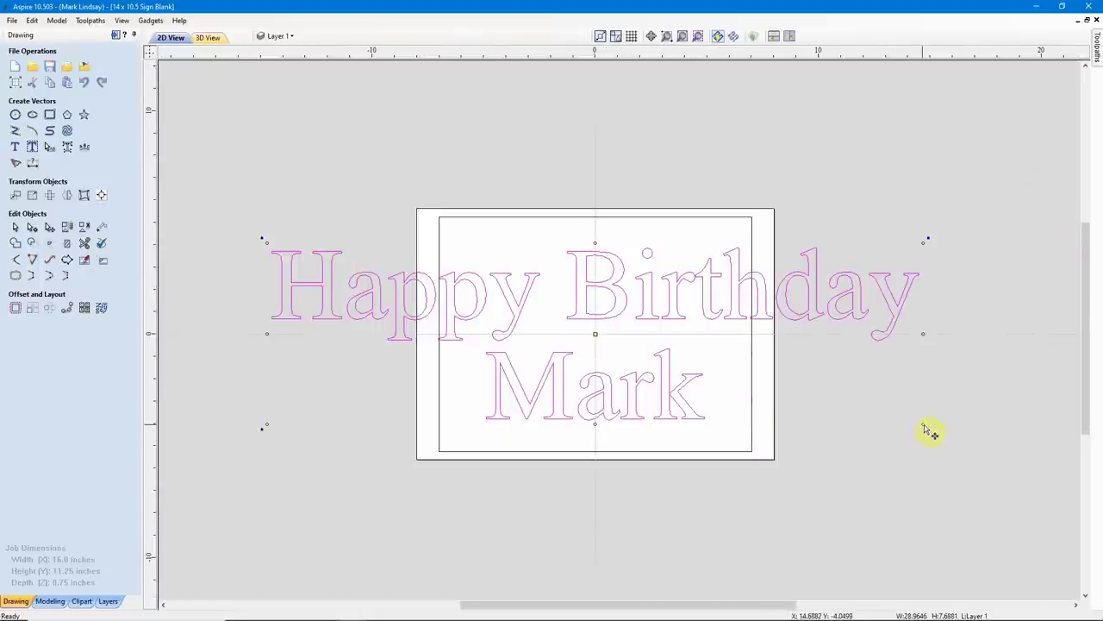
drag(922, 424, 705, 373)
scroll(597, 346, up, 3)
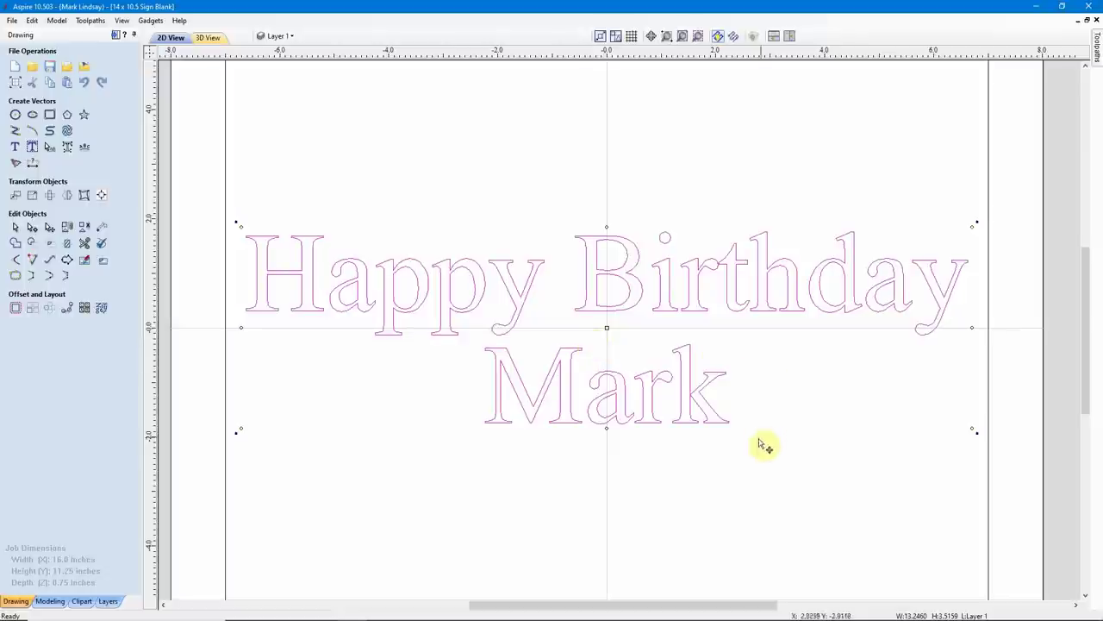
click(725, 485)
scroll(749, 349, down, 2)
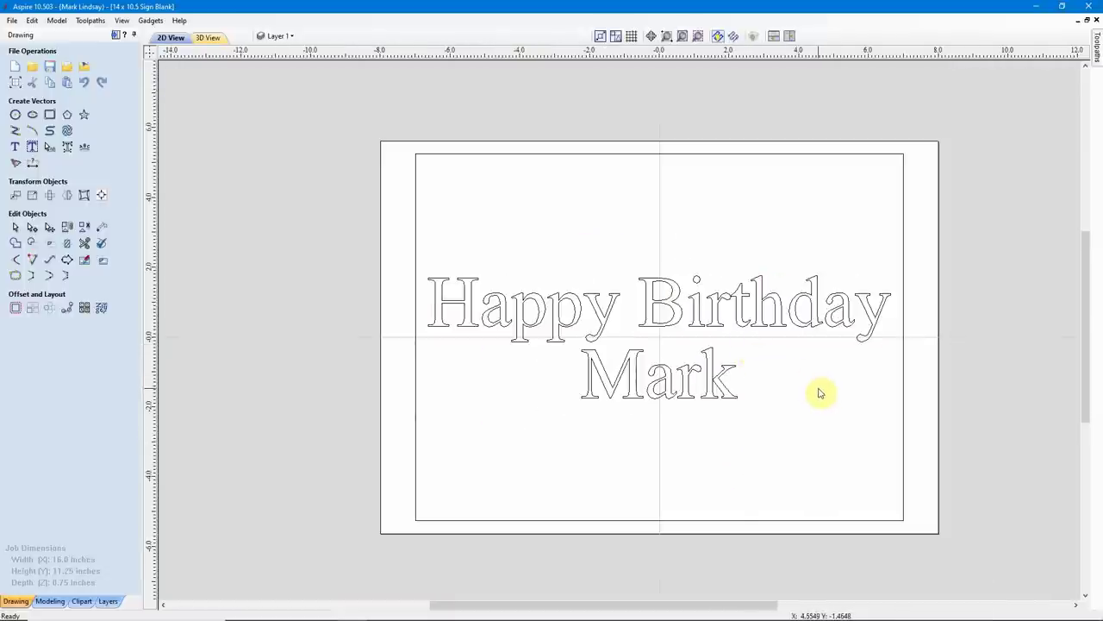
Step: Save the birthday sign as a new template named 14 x 10.5 Happy Birthday in the Aspire Template Files folder
click(11, 21)
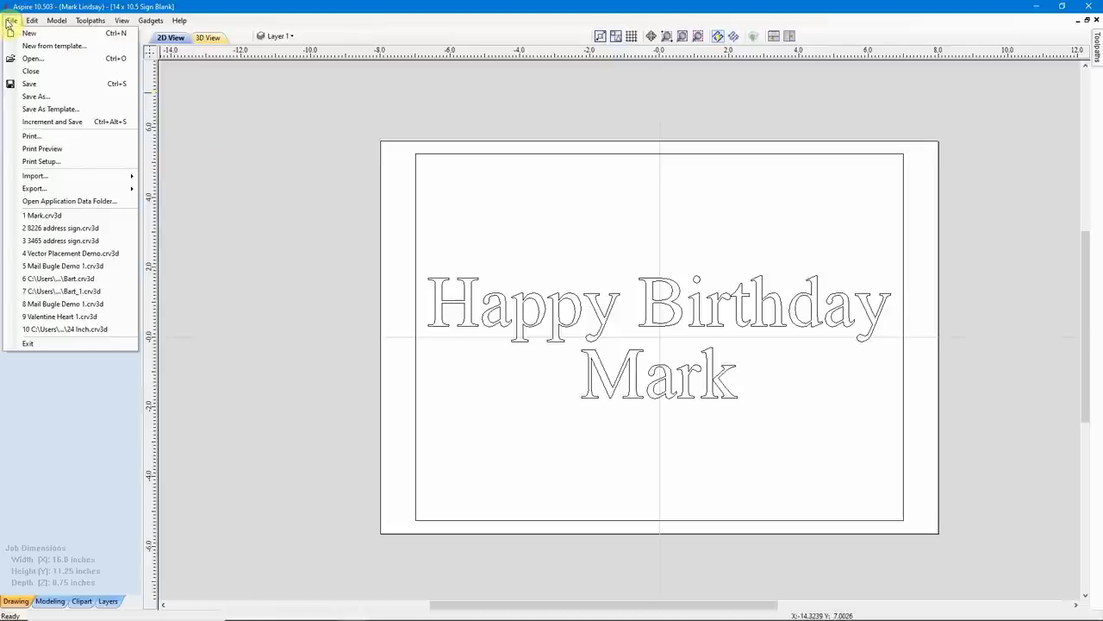
click(49, 109)
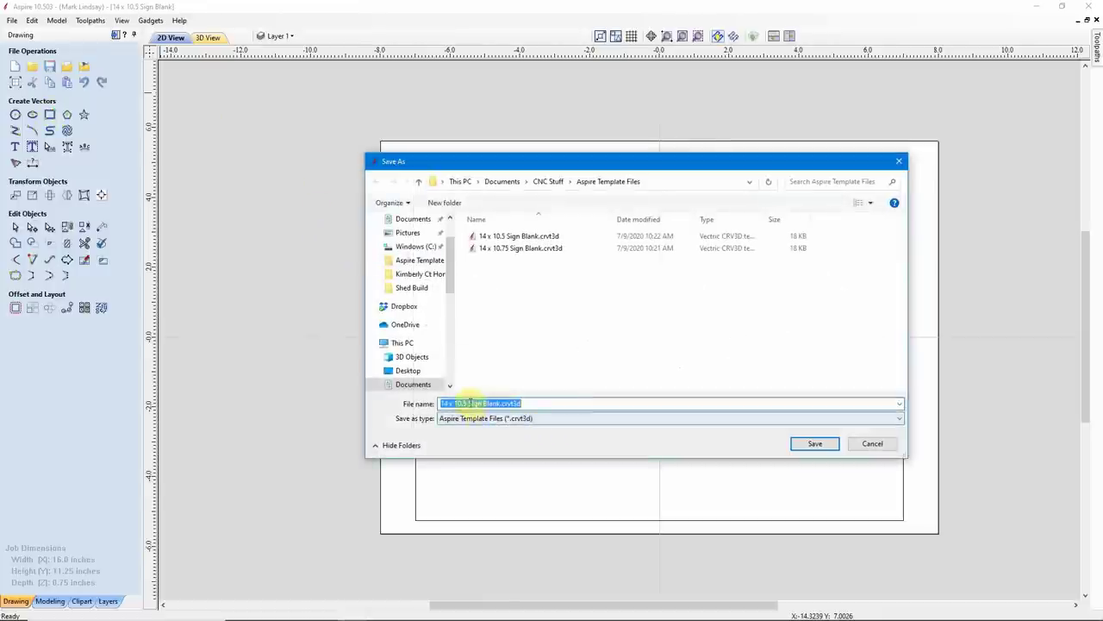
drag(468, 403, 501, 403)
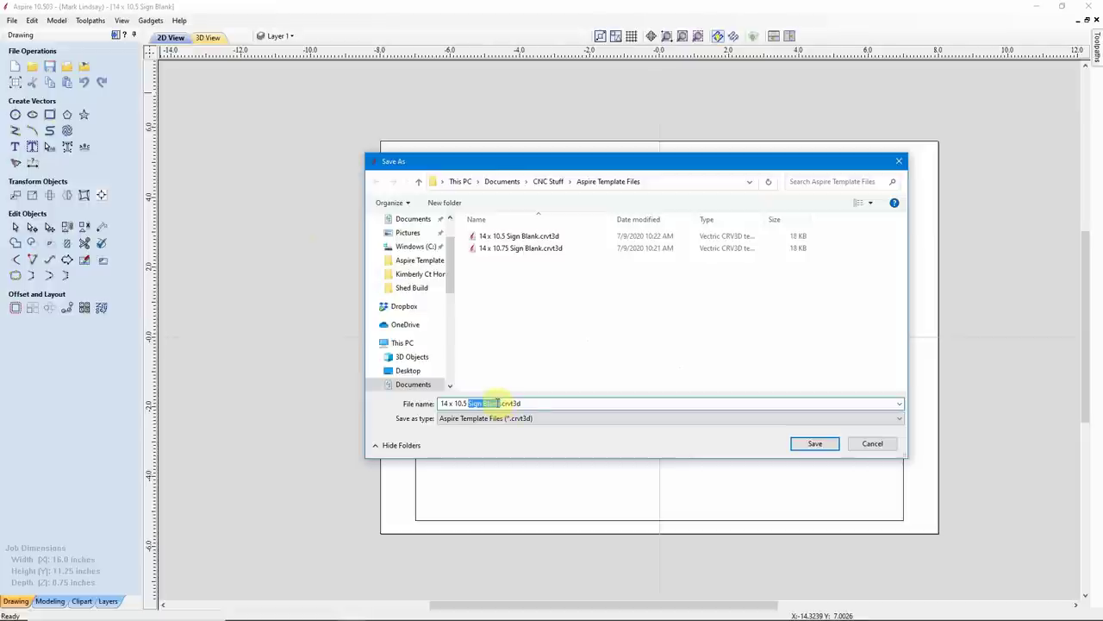
text(Happy Births)
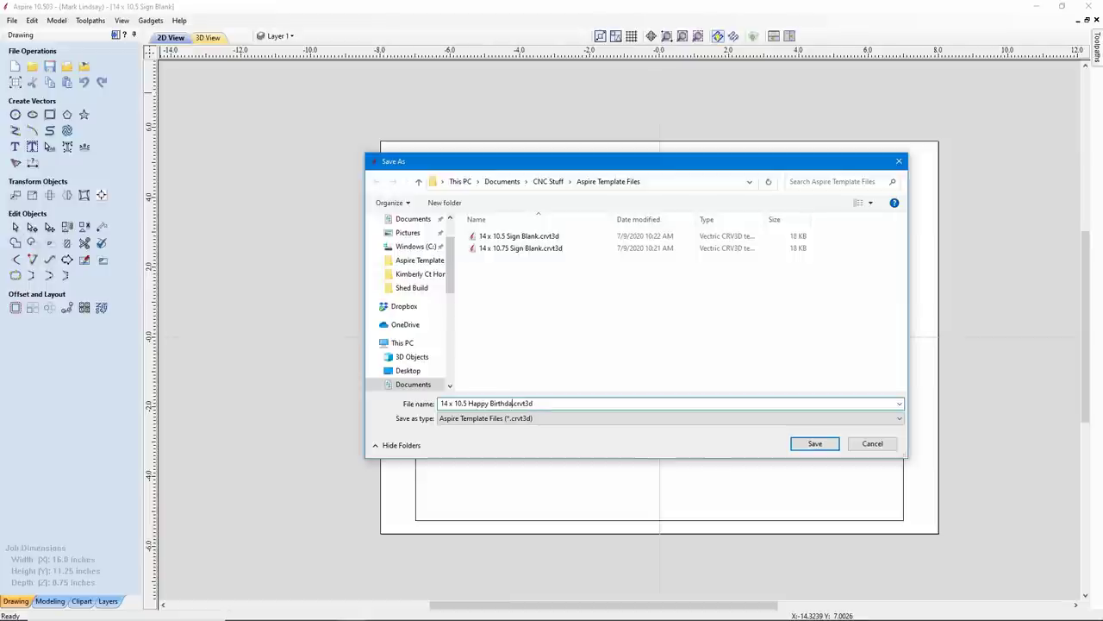
click(826, 444)
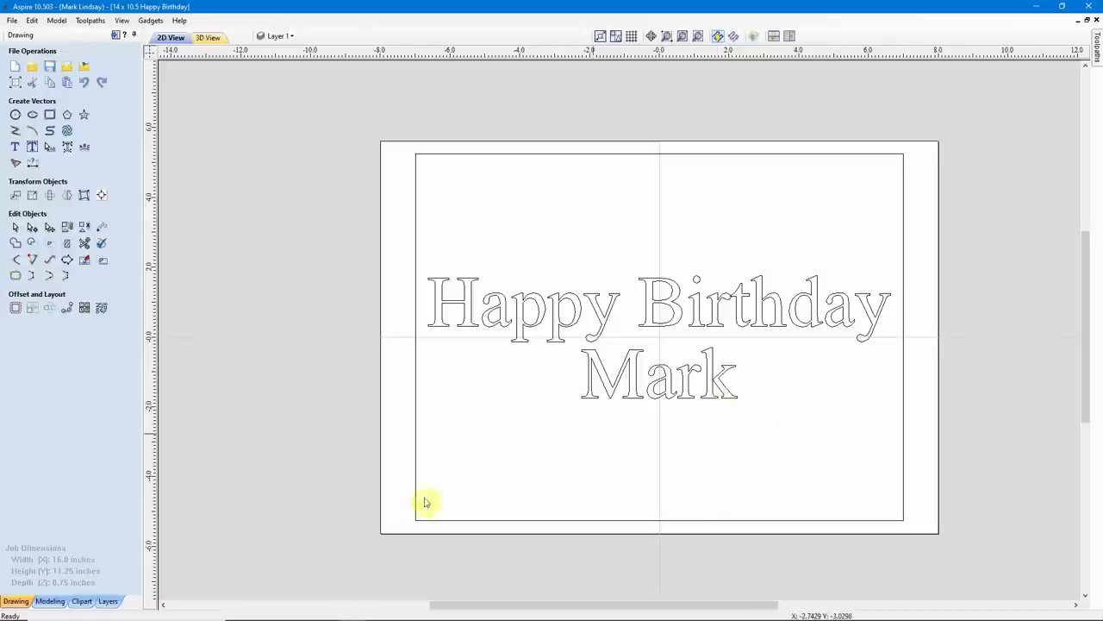
Step: Switch to File Explorer to examine the template files in the Aspire Template Files folder, then return to Aspire
mouse_move(353, 606)
click(294, 610)
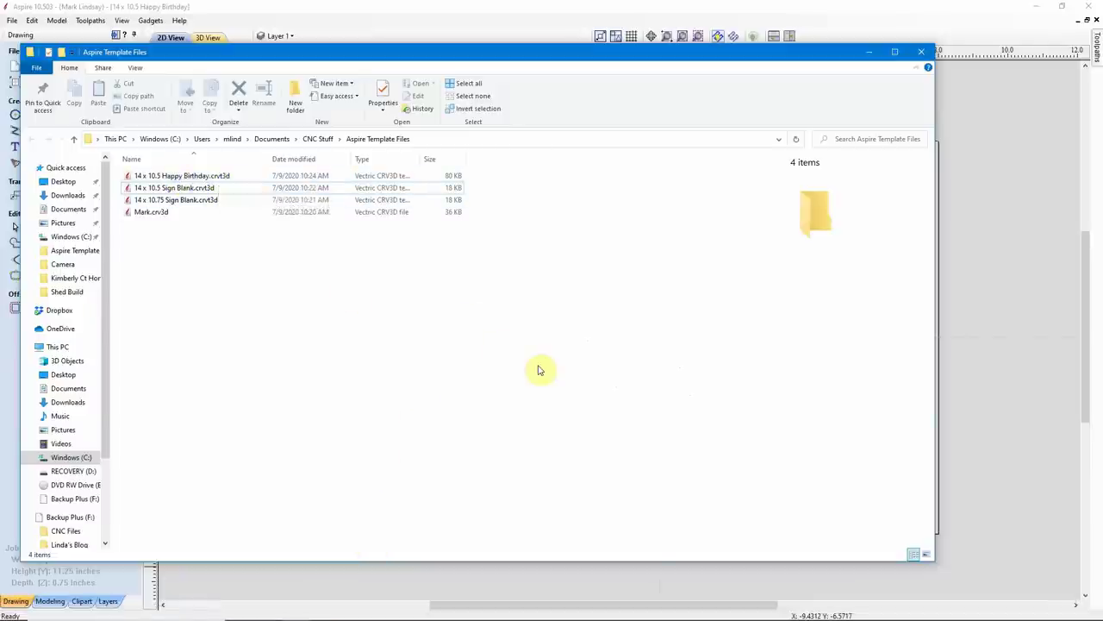
click(867, 7)
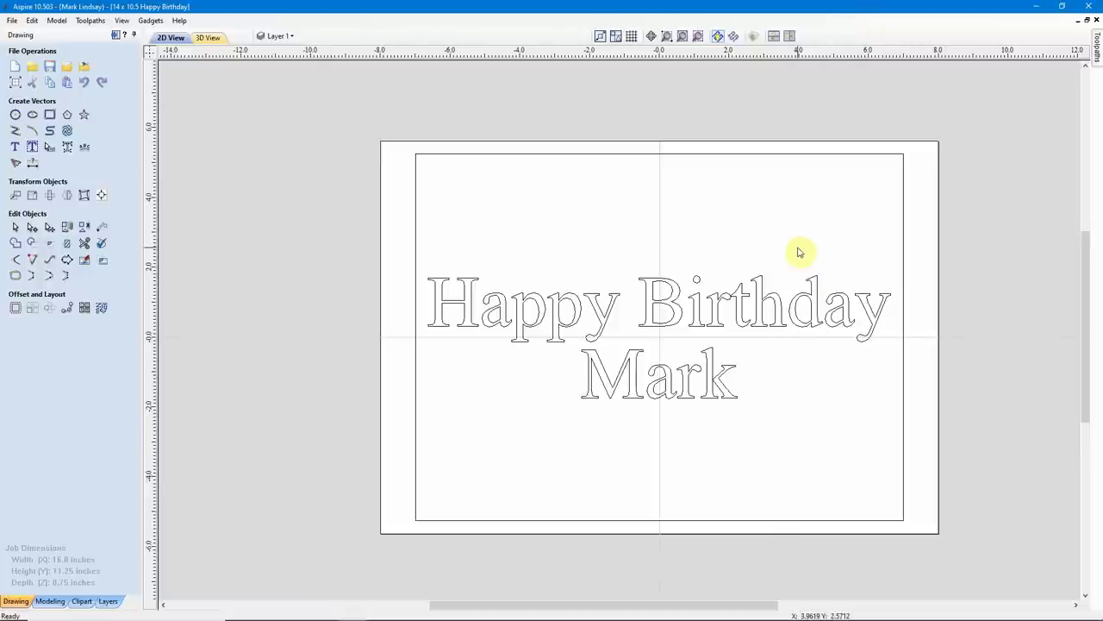
Step: Calculate a V-Carve toolpath for the birthday text with 0.1 inch flat depth, the 90-degree 1 1/4" V-bit and no clearance tools
drag(798, 249, 669, 418)
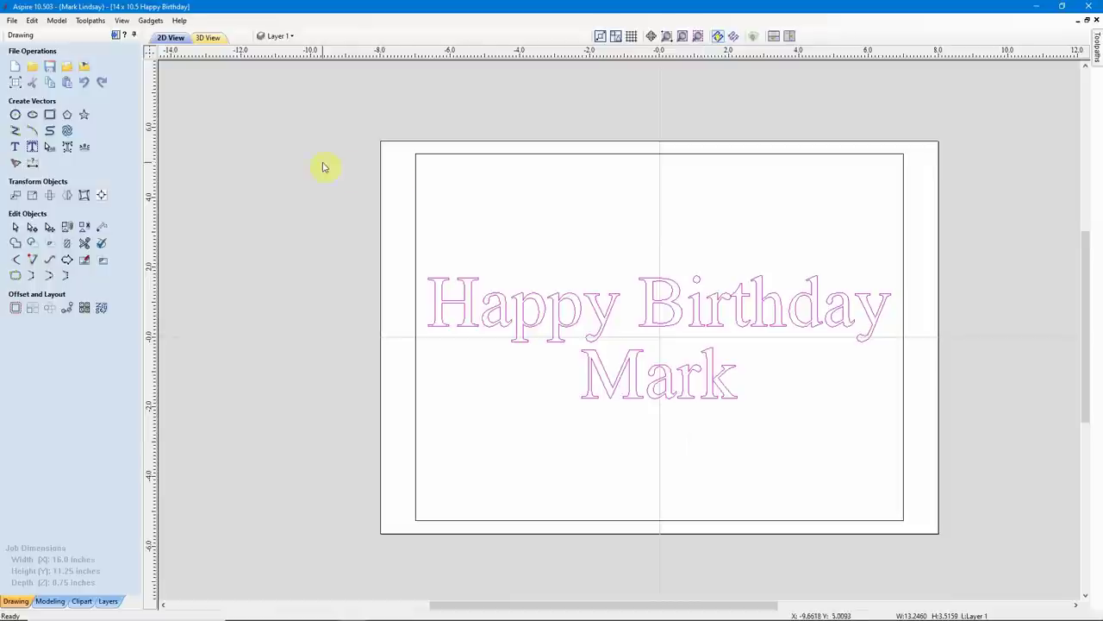
click(117, 36)
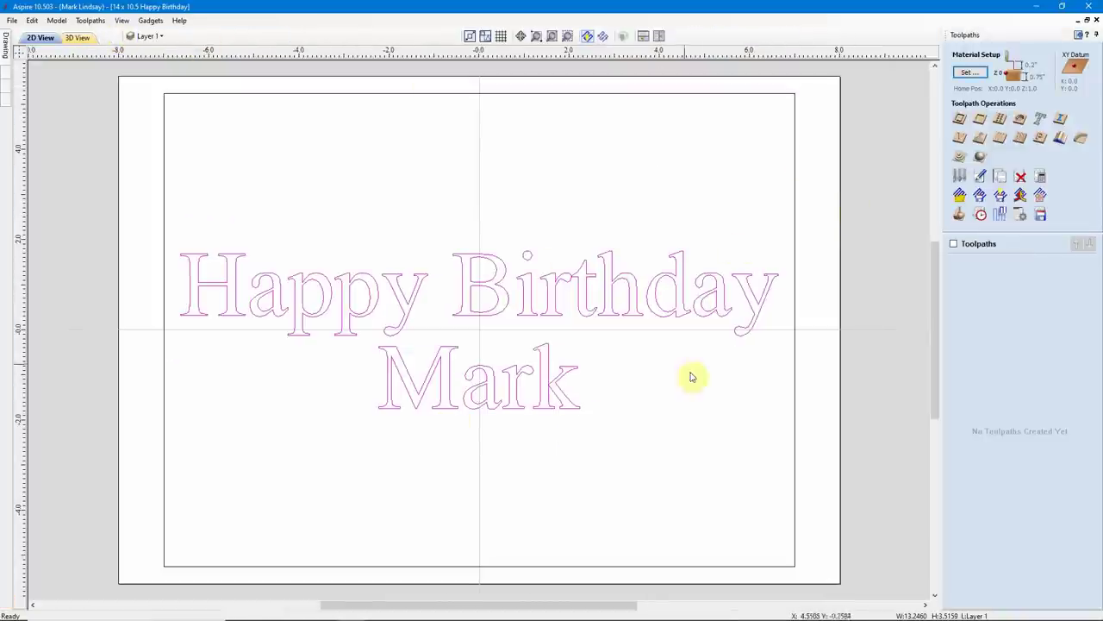
click(959, 137)
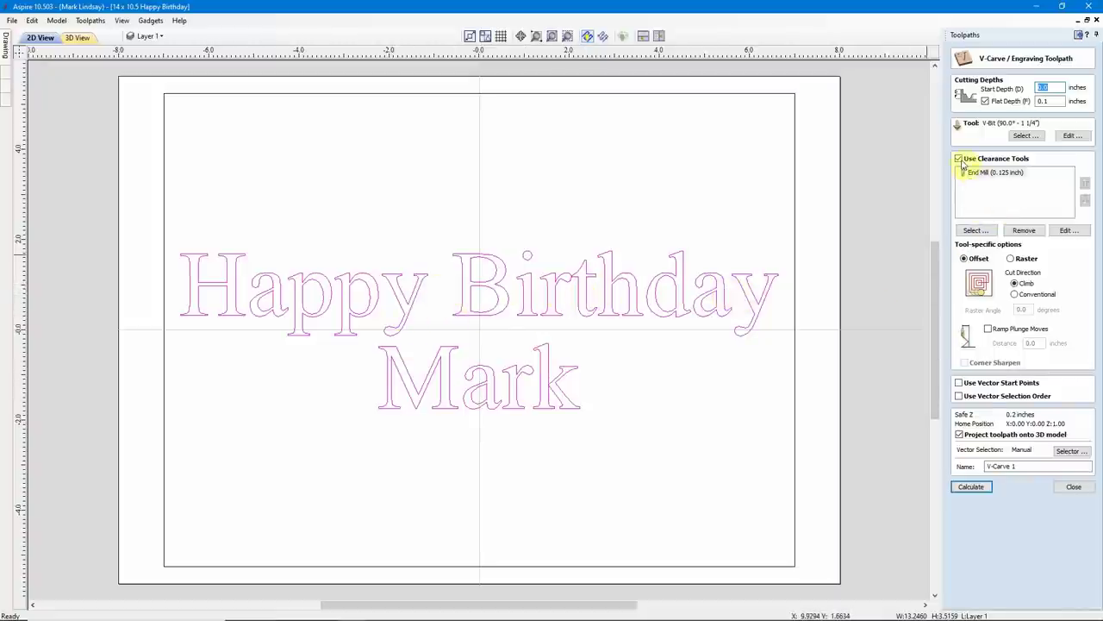
click(959, 160)
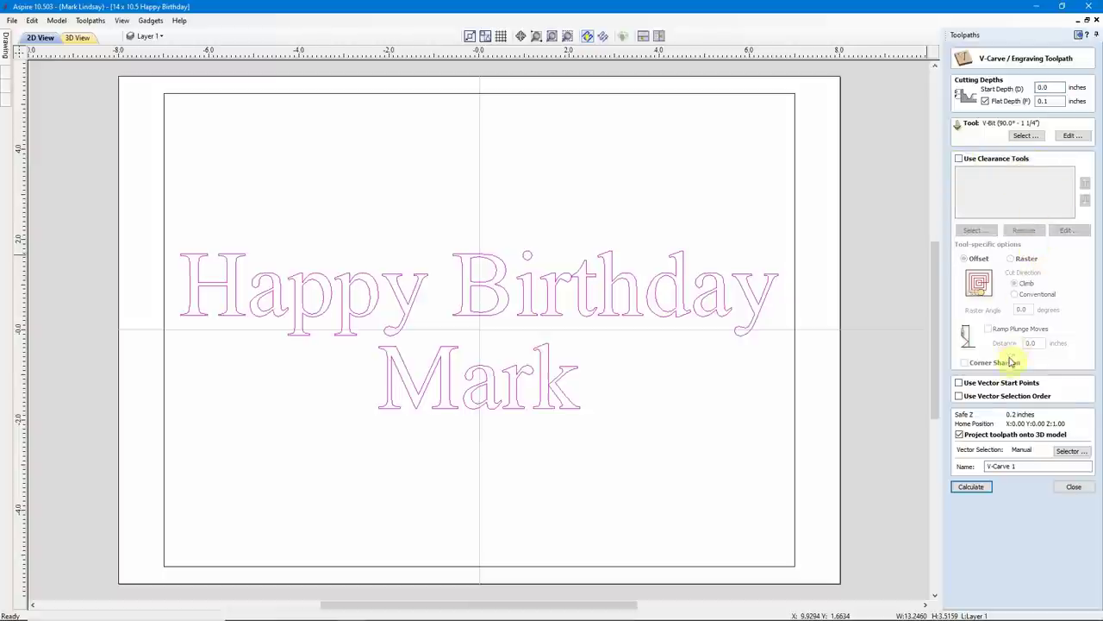
click(972, 487)
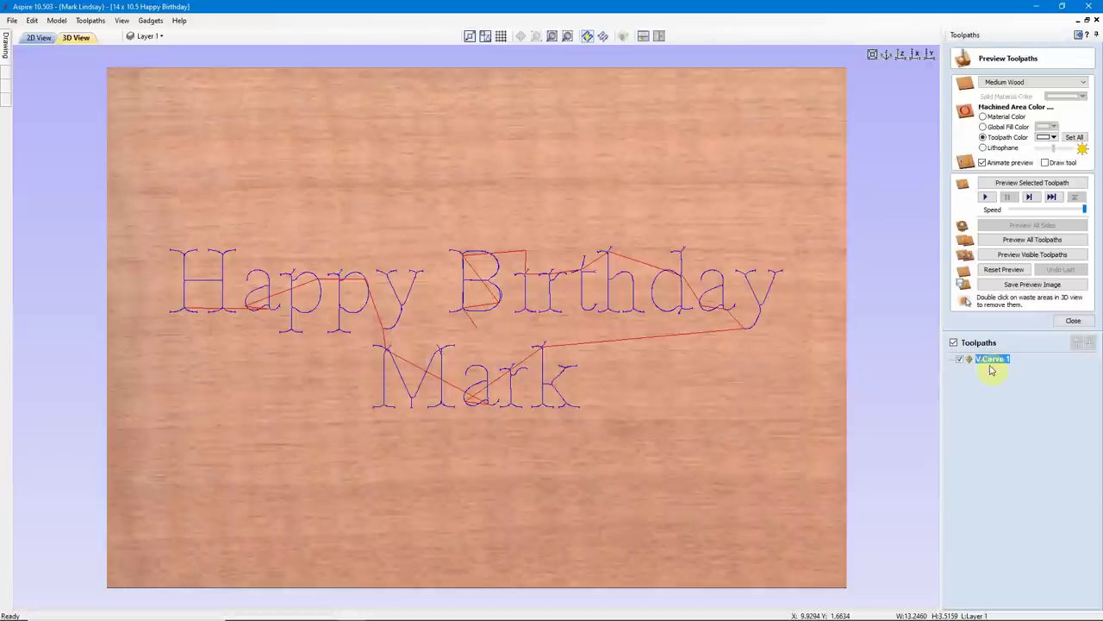
Step: Set the V-Carve toolpath colour to black, preview the carving, and return to the 2D view
click(1053, 137)
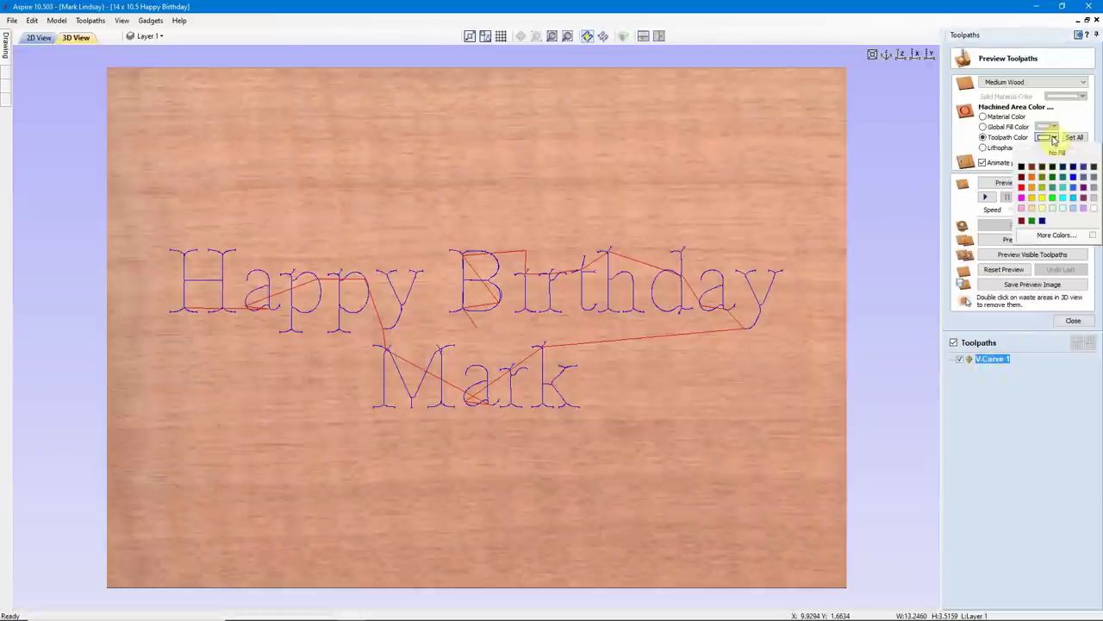
click(1022, 167)
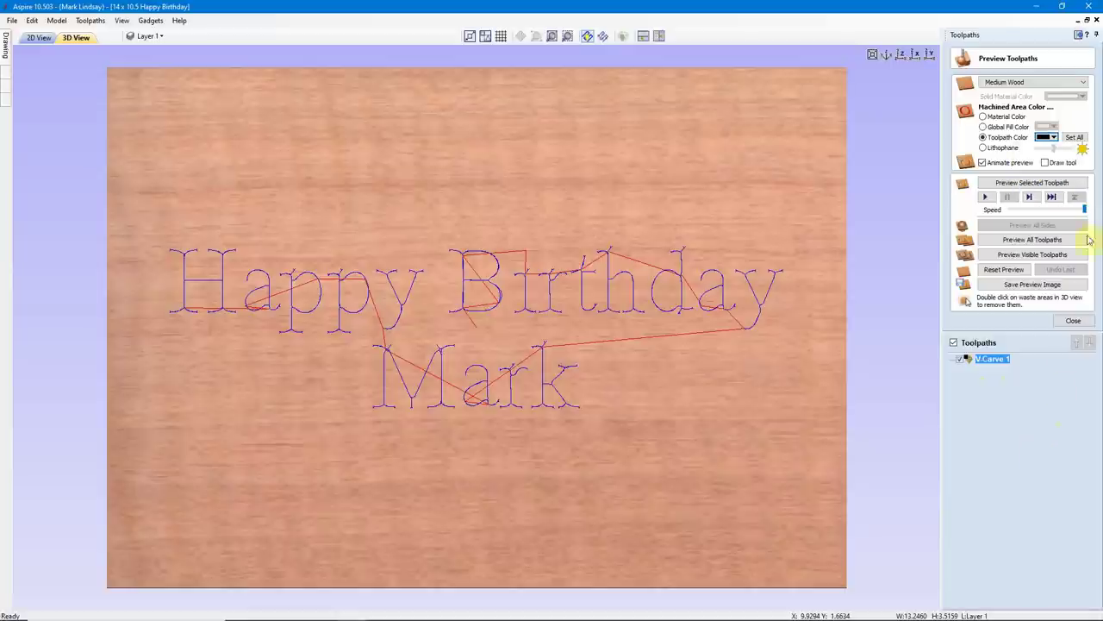
click(1027, 185)
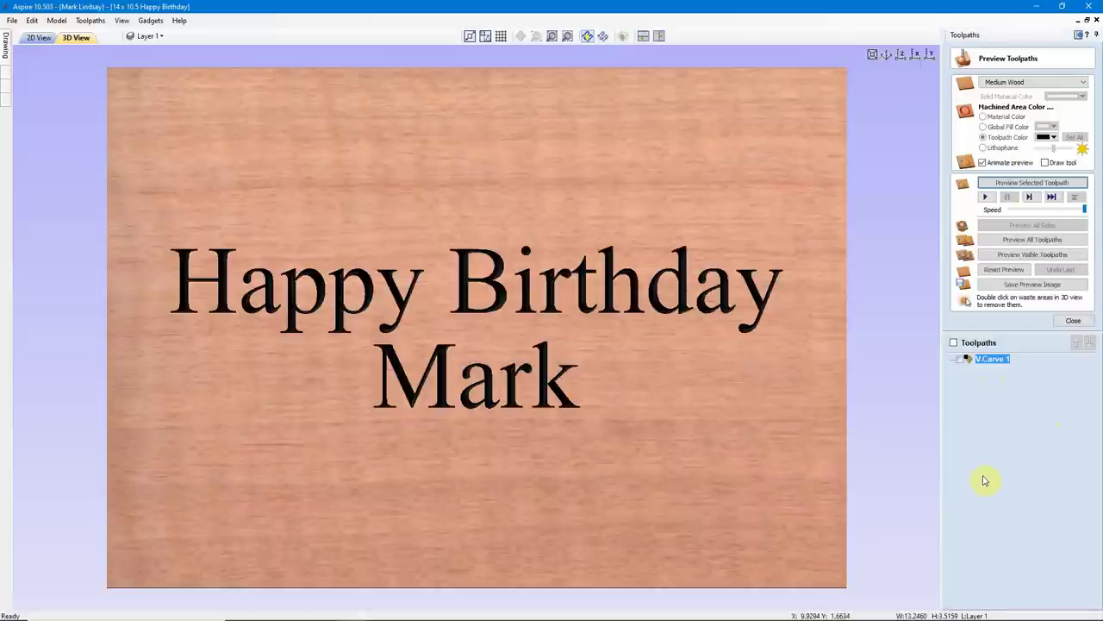
click(40, 37)
click(1073, 321)
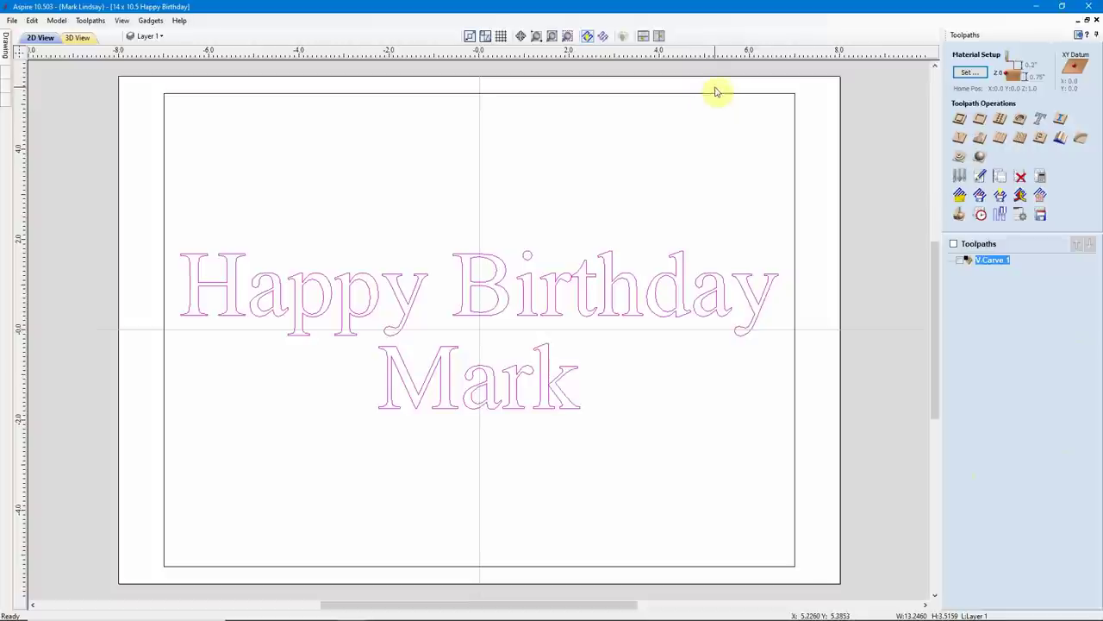
Step: Set up an outside profile toolpath on the border rectangle with 0.755 inch cut depth and a separate last pass with 0.01 inch allowance
click(795, 112)
click(960, 118)
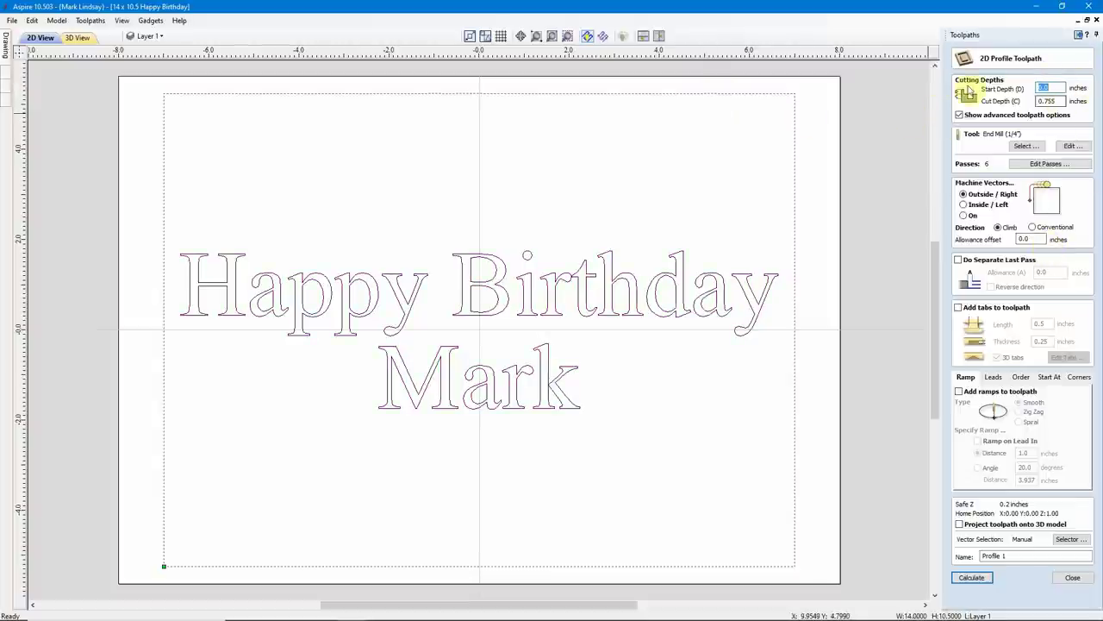
key(Tab)
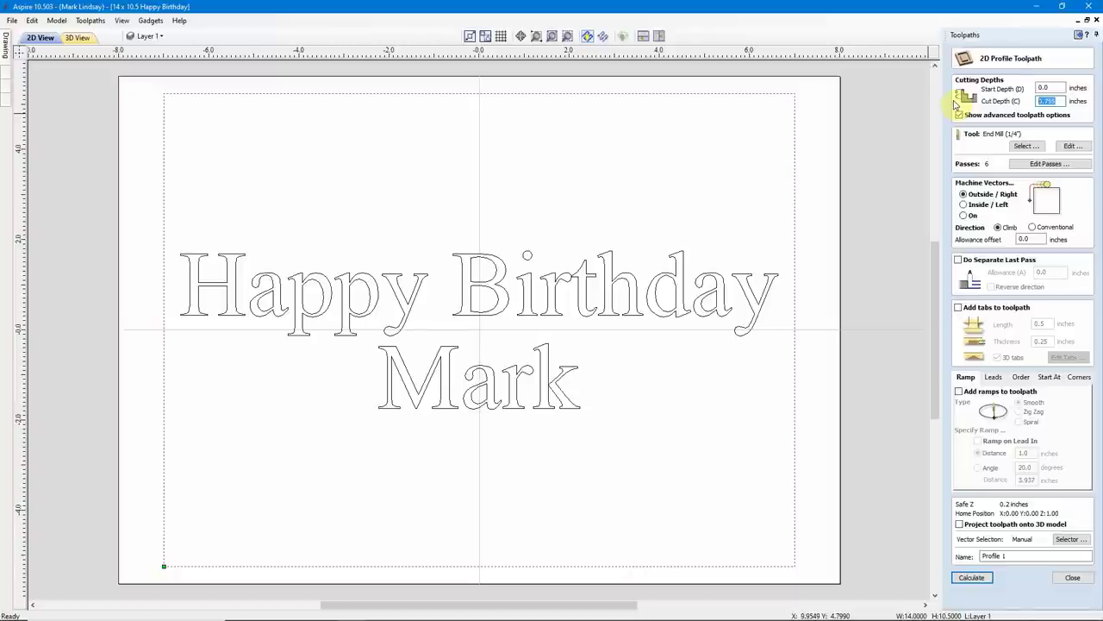
text(2+.0)
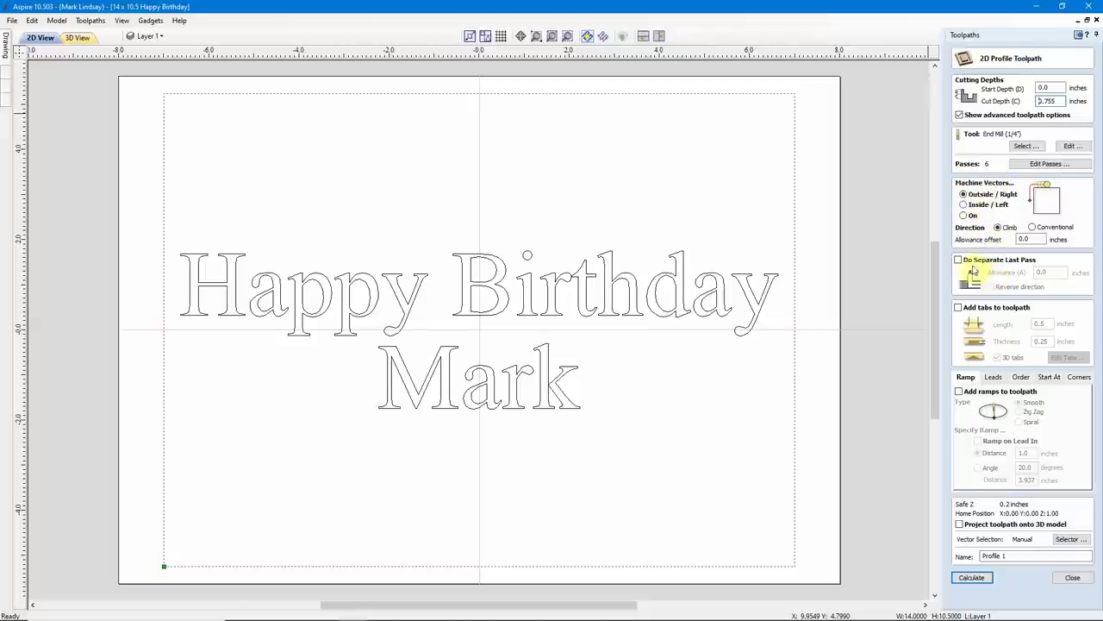
click(960, 260)
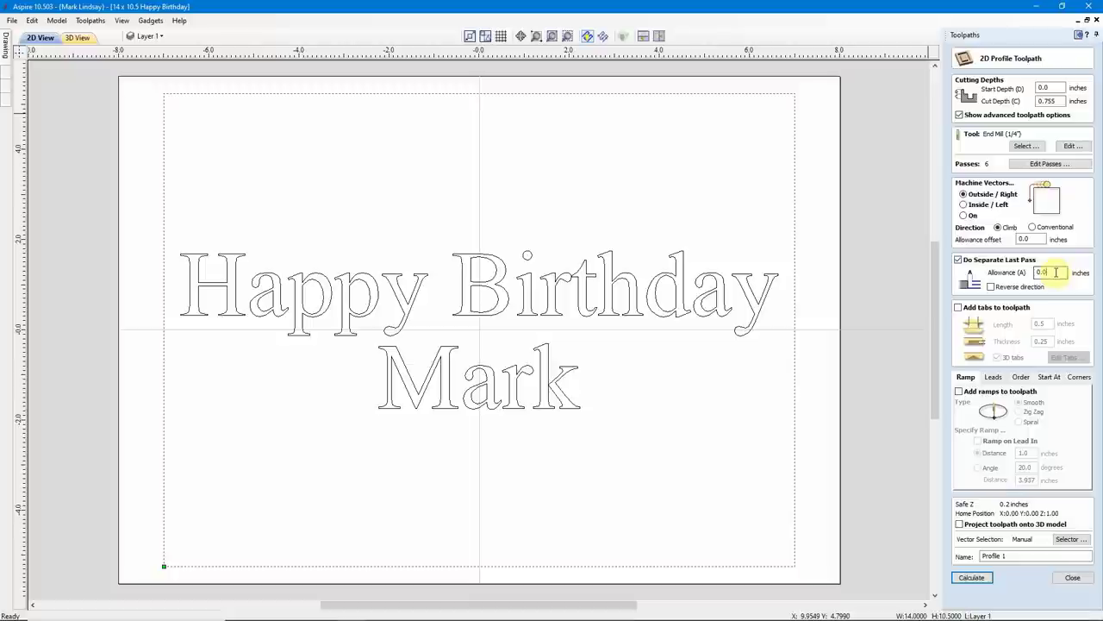
click(1056, 273)
text(1)
Step: Enable tabs on the profile toolpath and place four on the border, two near the ends of each vertical side
click(959, 308)
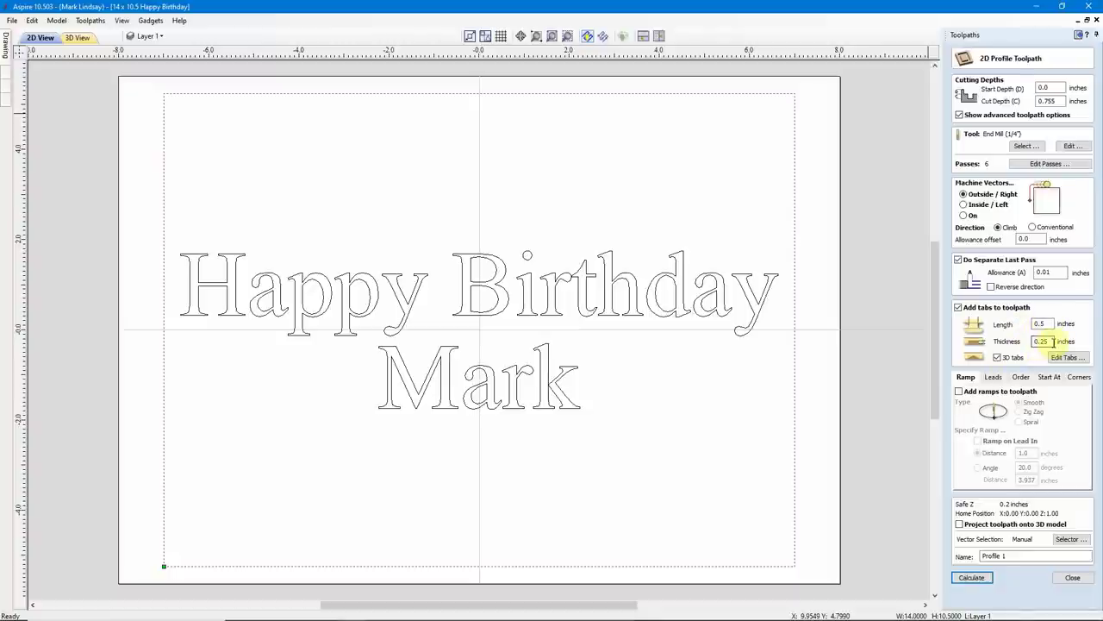
click(1067, 356)
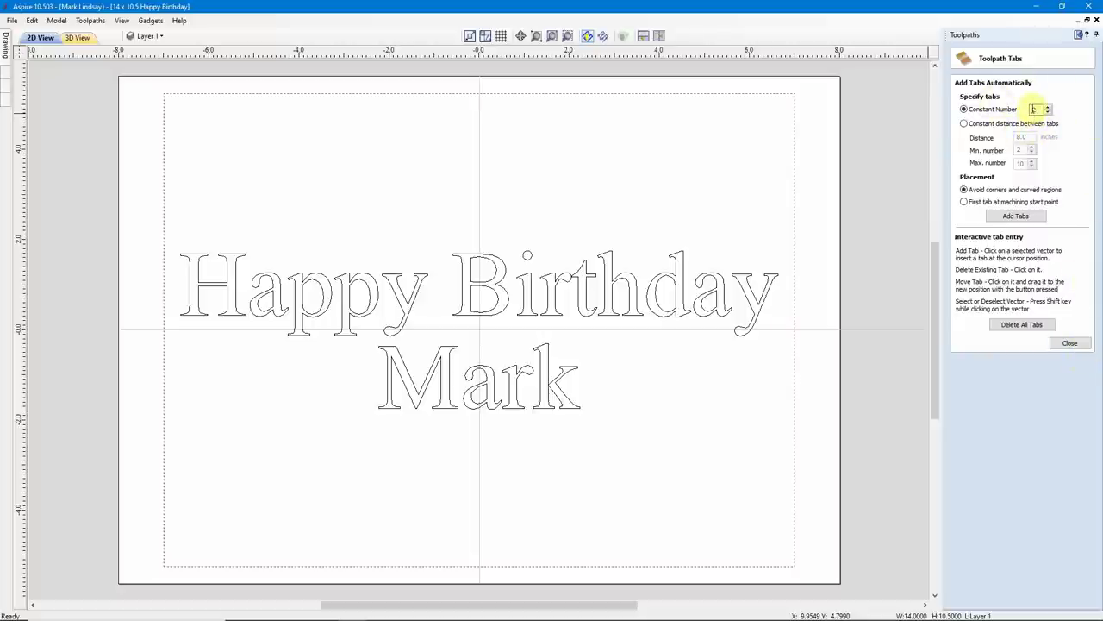
text(8)
text(4)
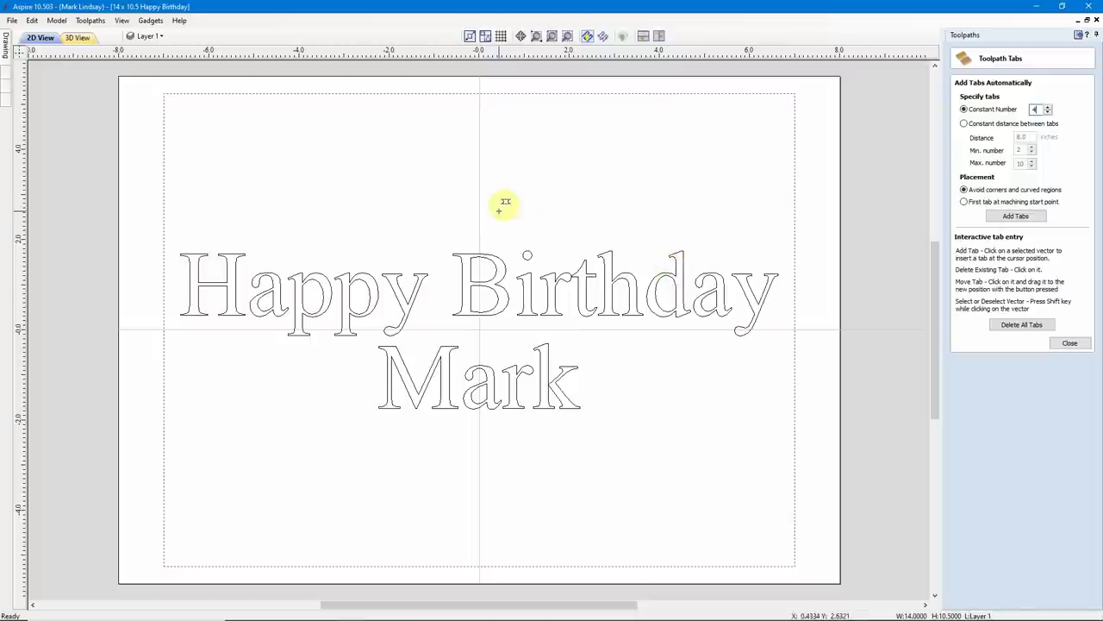
click(1017, 216)
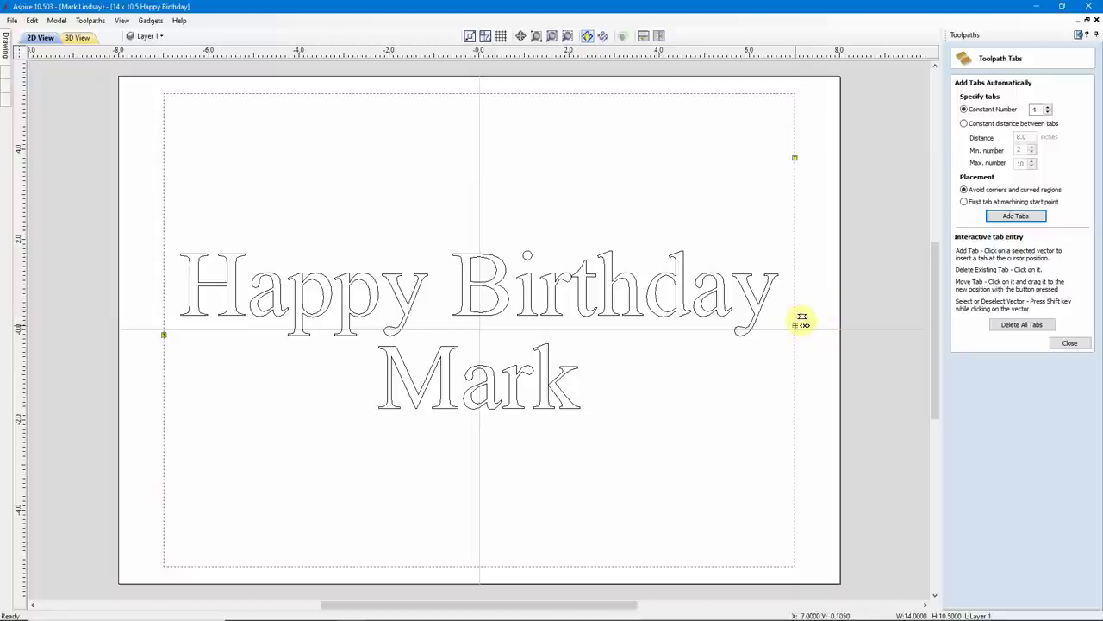
click(795, 498)
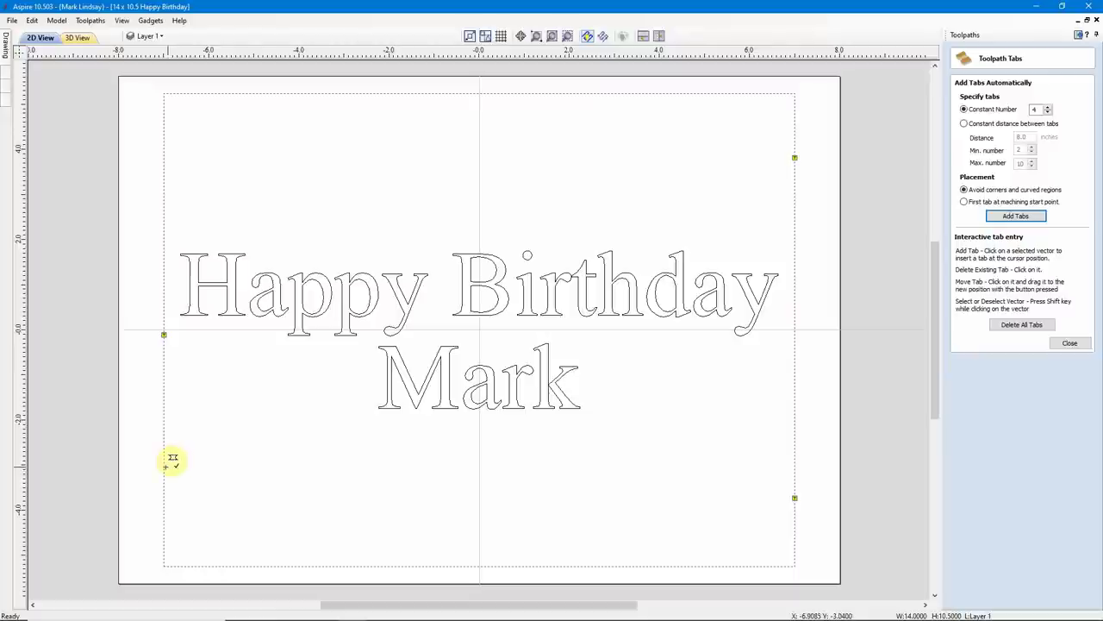
click(164, 493)
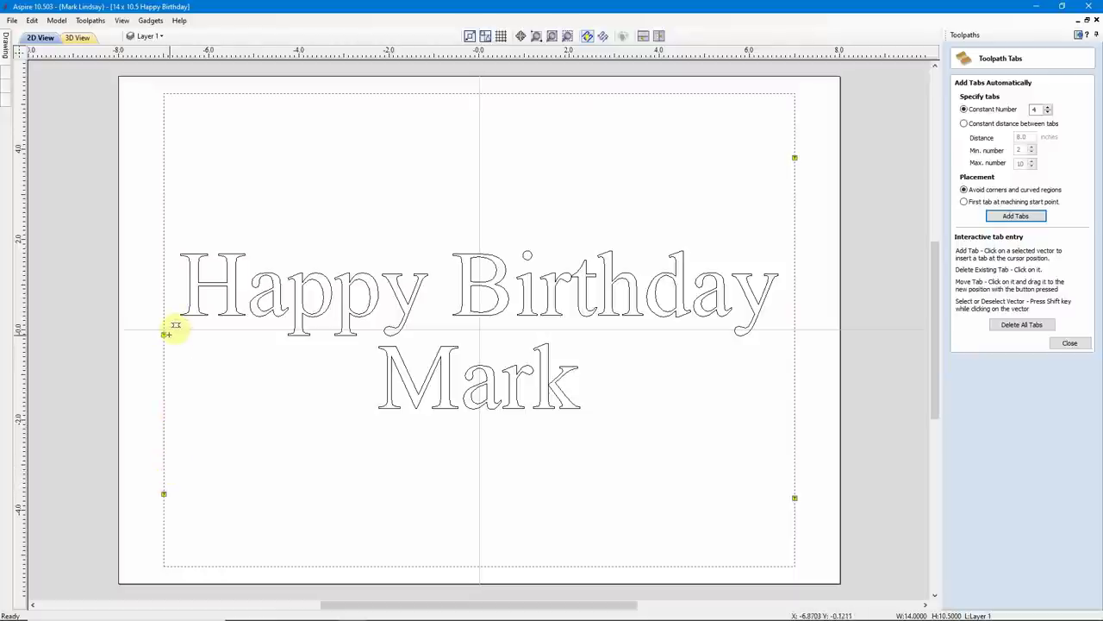
drag(171, 293, 163, 166)
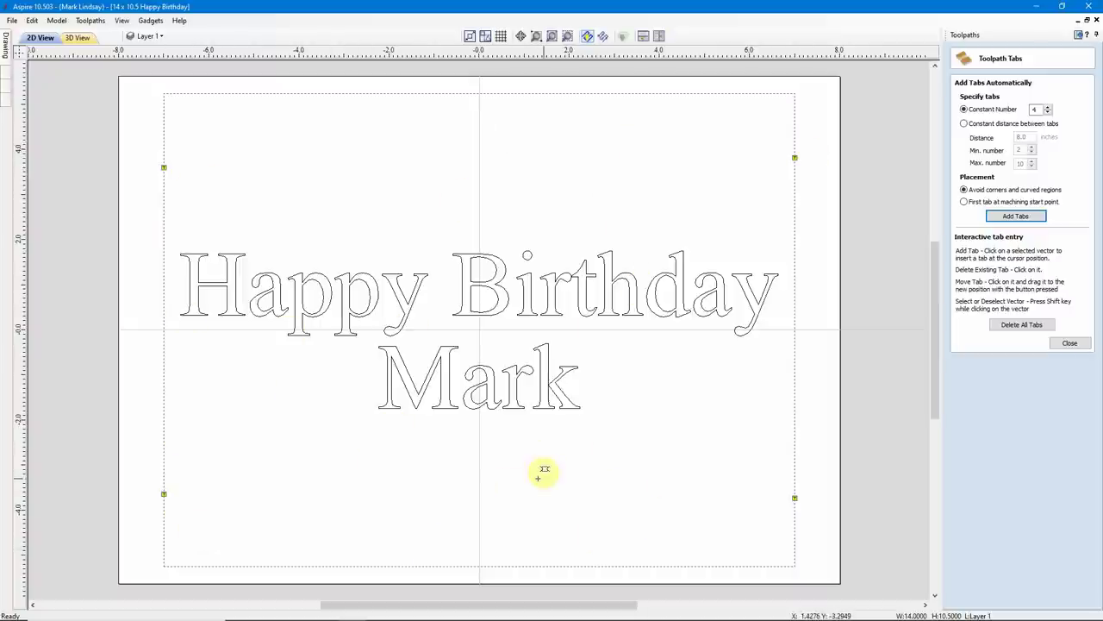
click(1073, 343)
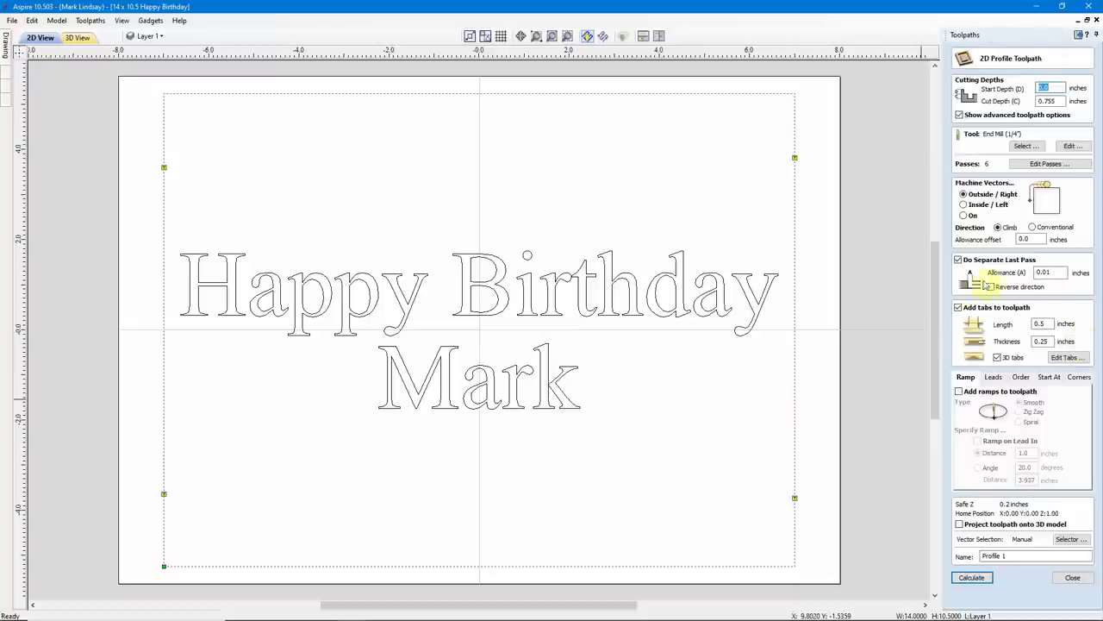
Step: Calculate the profile toolpath, accepting the cut through the material, and preview the border cutout
click(973, 579)
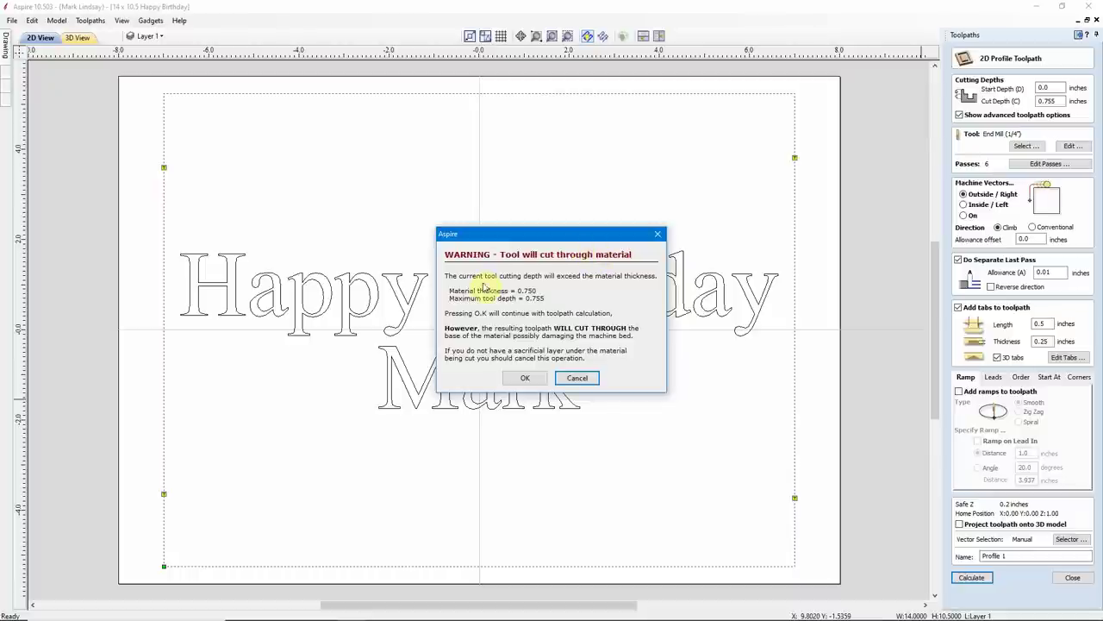
click(528, 379)
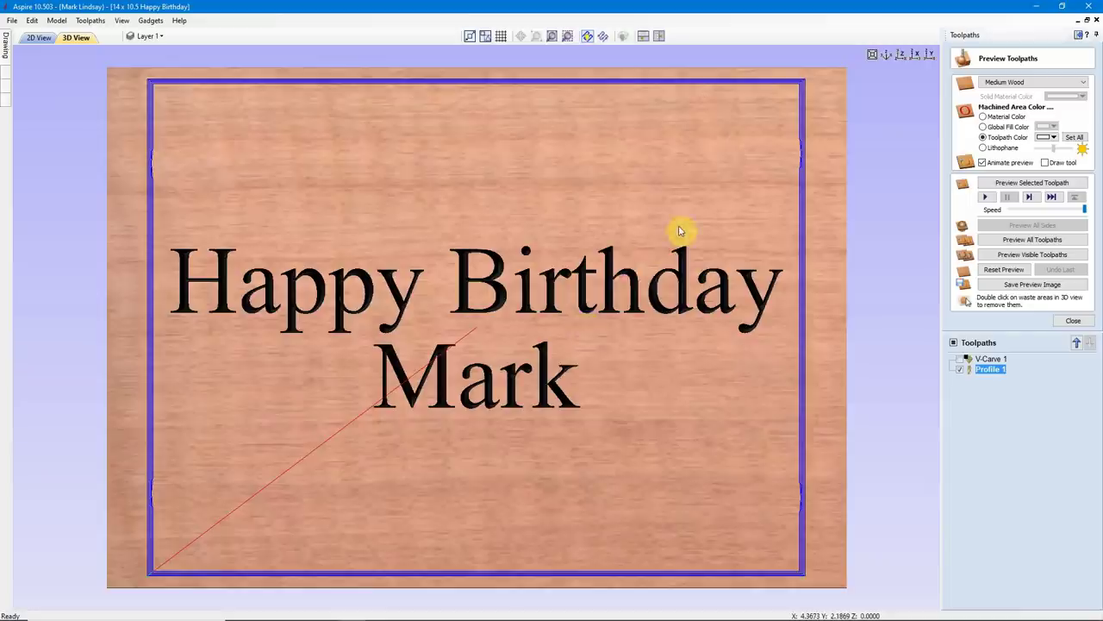
click(1054, 183)
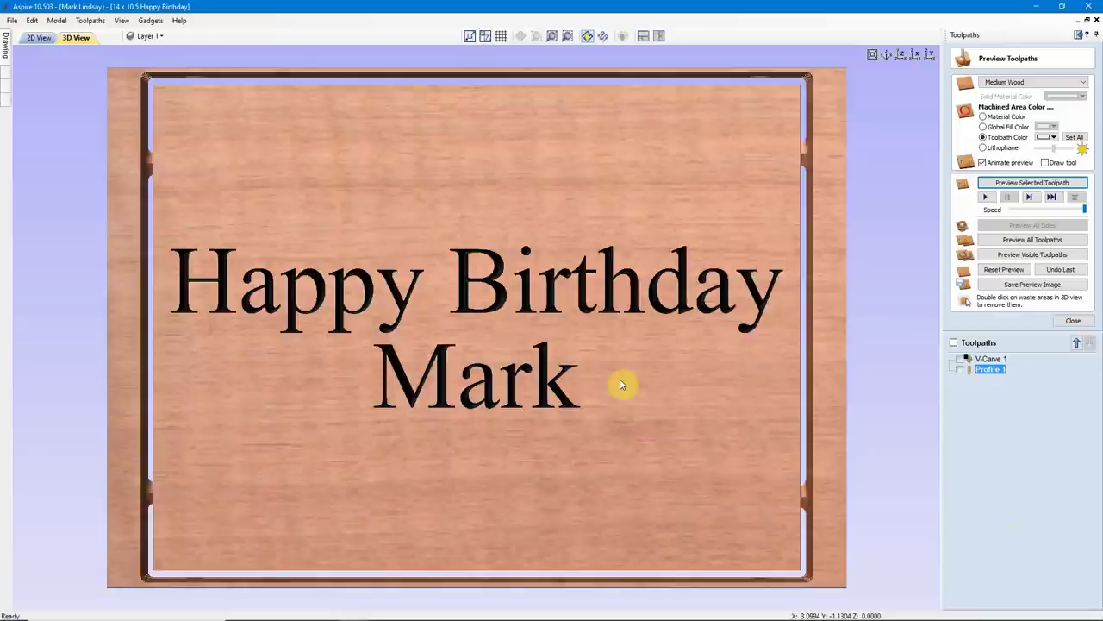
click(1074, 322)
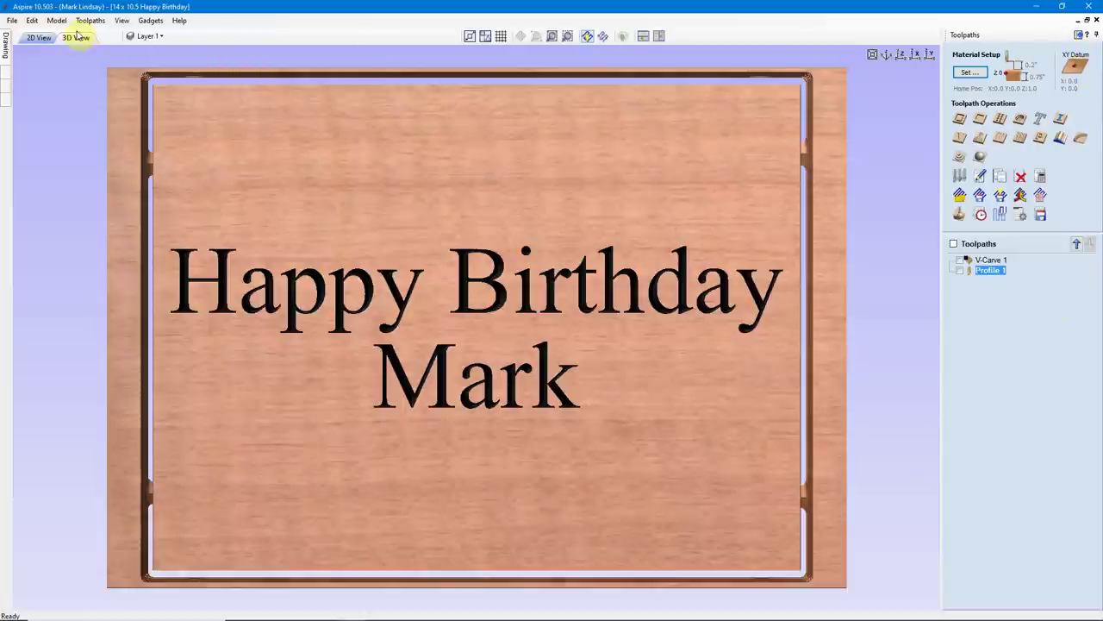
Step: Save the job as a template over the existing 14 x 10.5 Happy Birthday.crvt3d in the Aspire Template Files folder
click(13, 21)
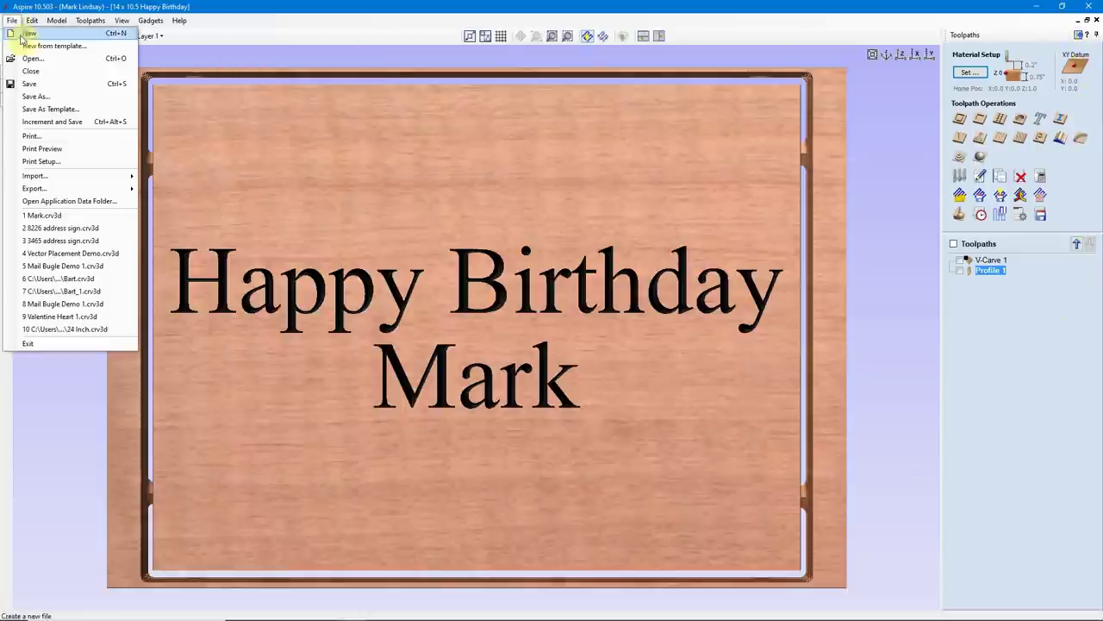
click(52, 109)
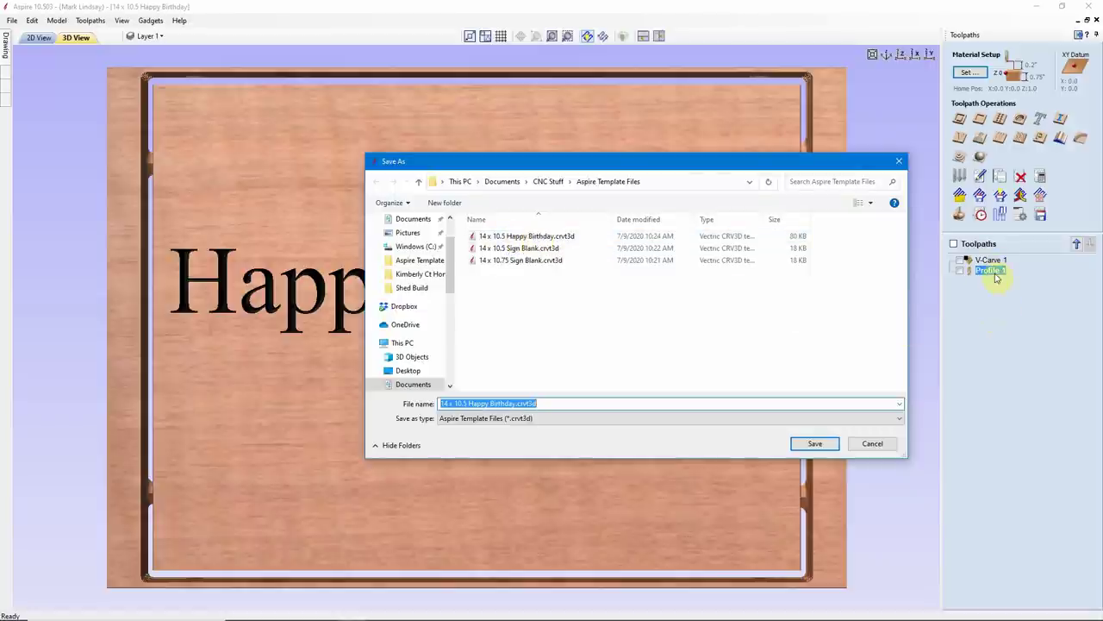
click(535, 235)
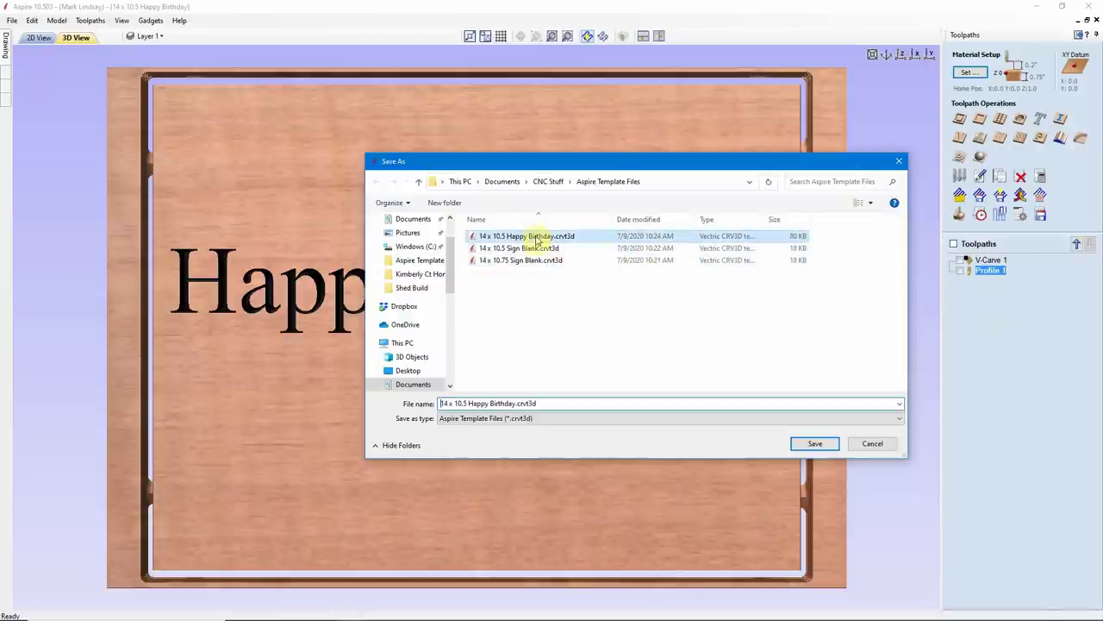
click(814, 443)
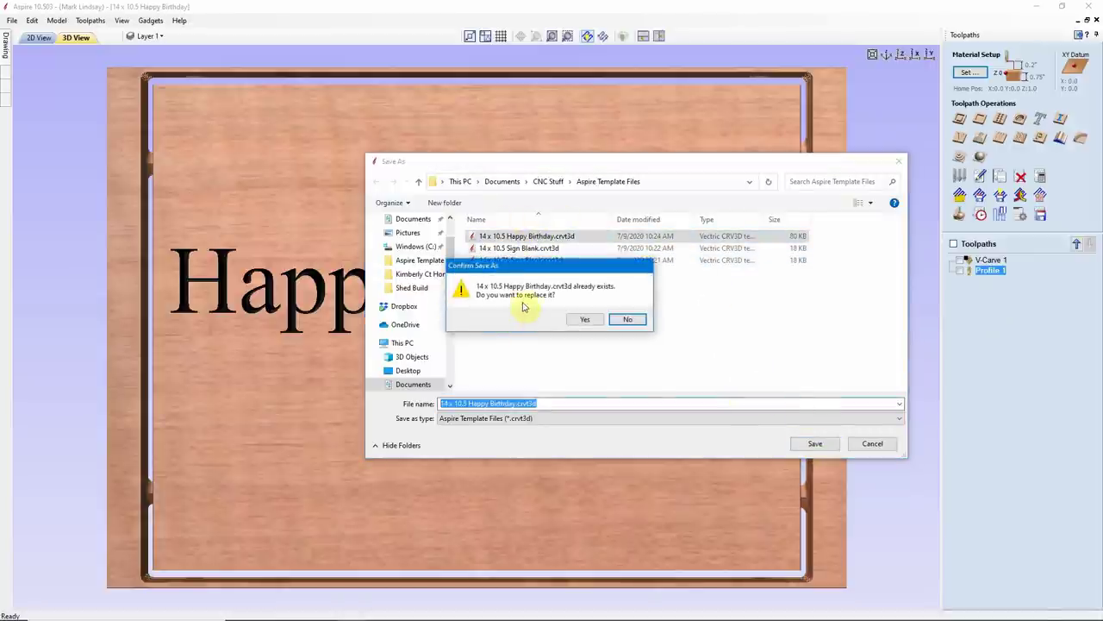
click(583, 319)
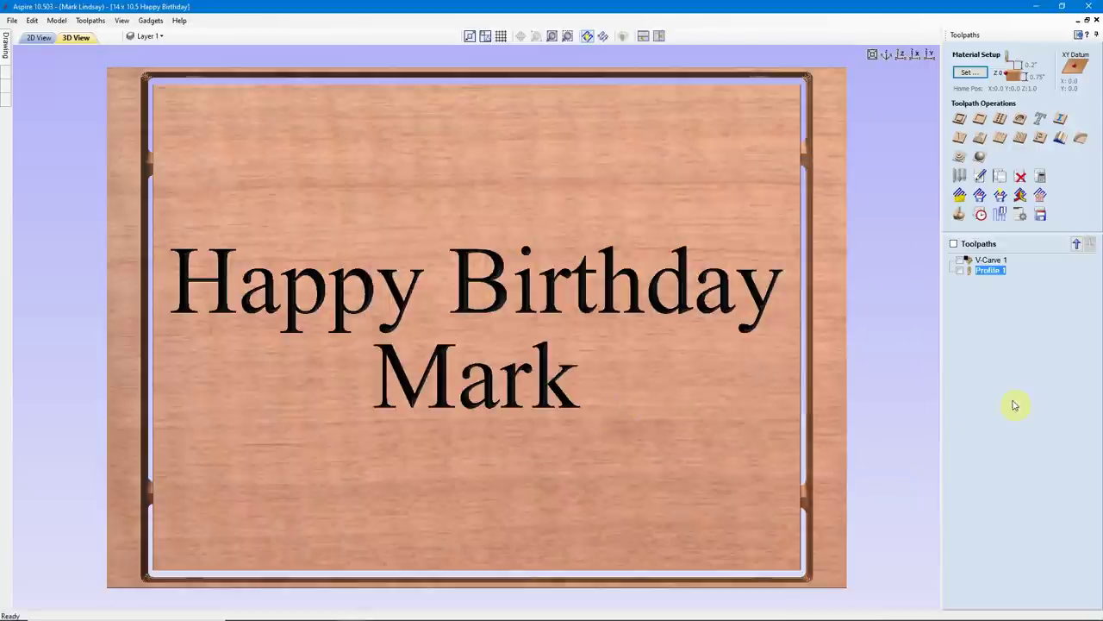
Step: Reset the toolpath preview, and close the job from the 2D view without saving changes
click(964, 234)
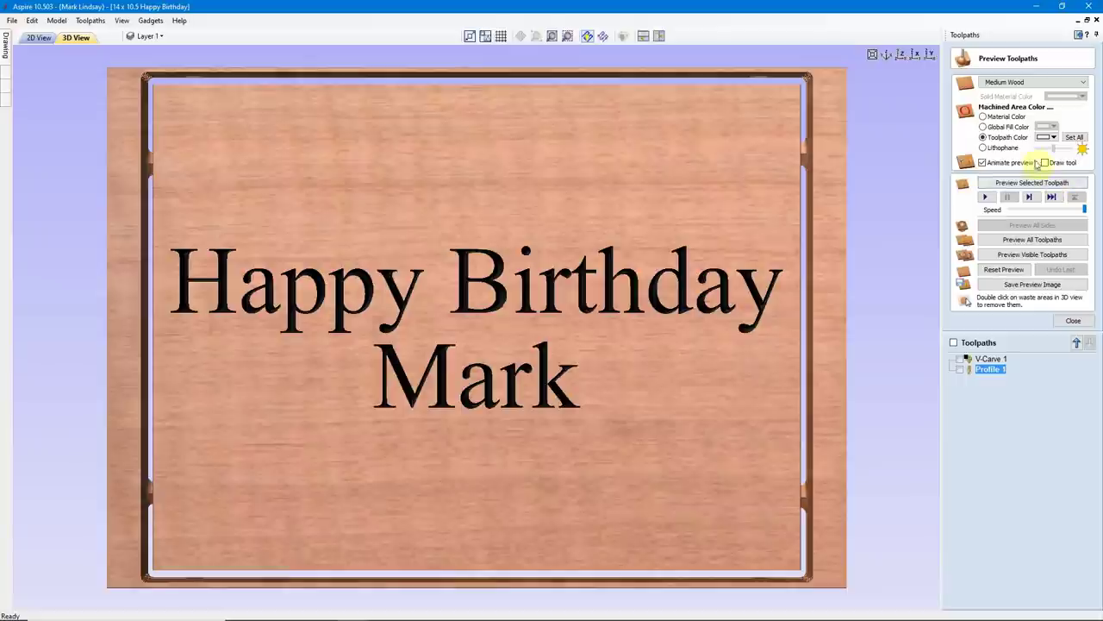
click(1005, 270)
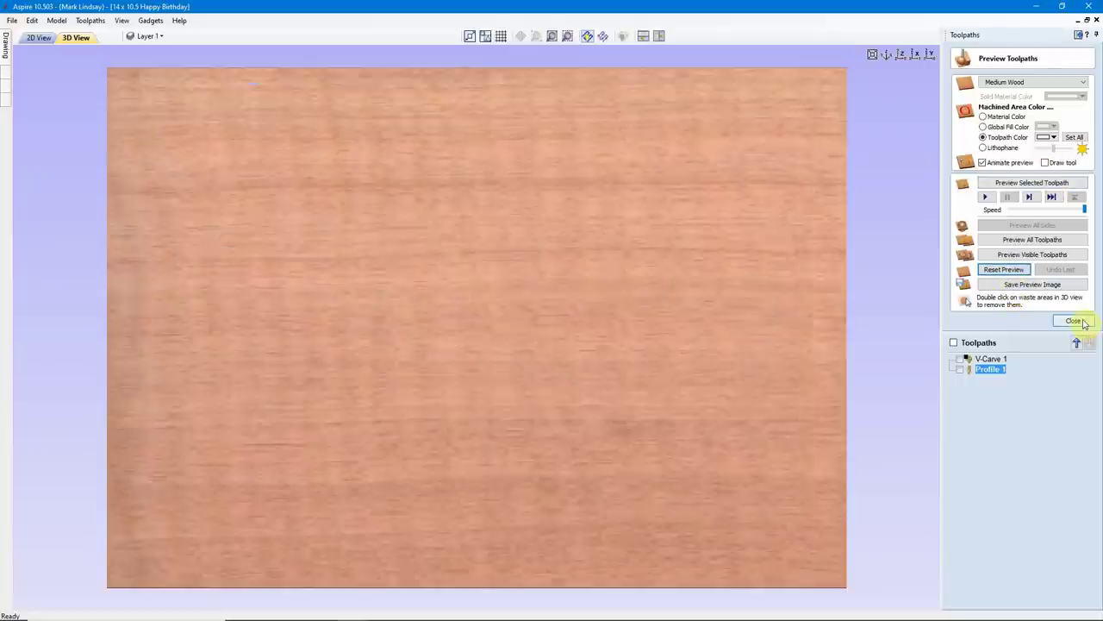
click(1075, 321)
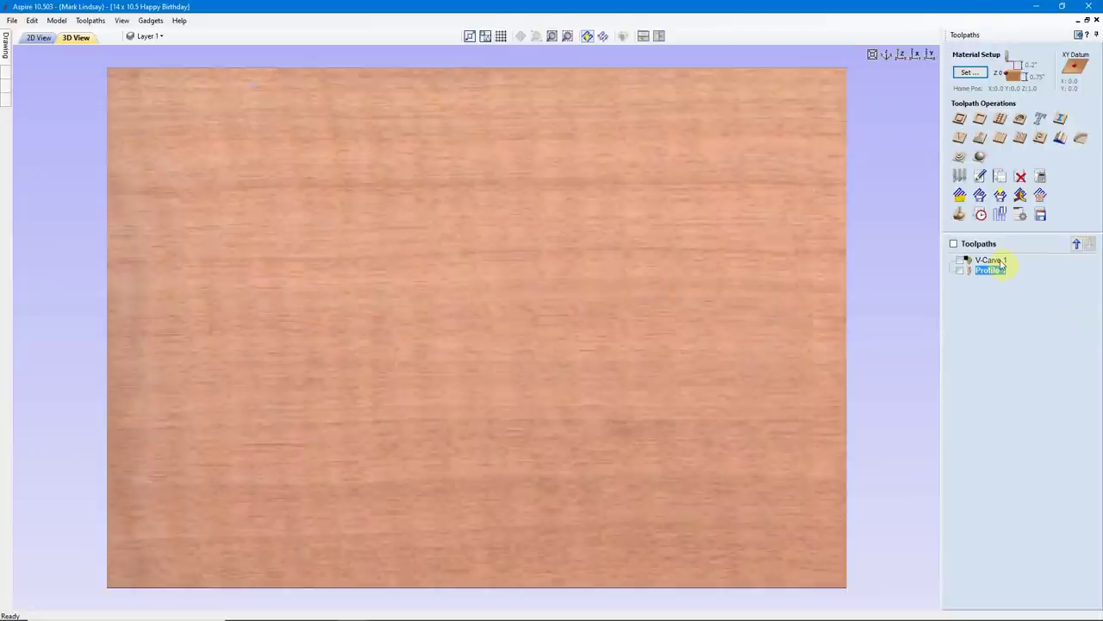
click(1079, 36)
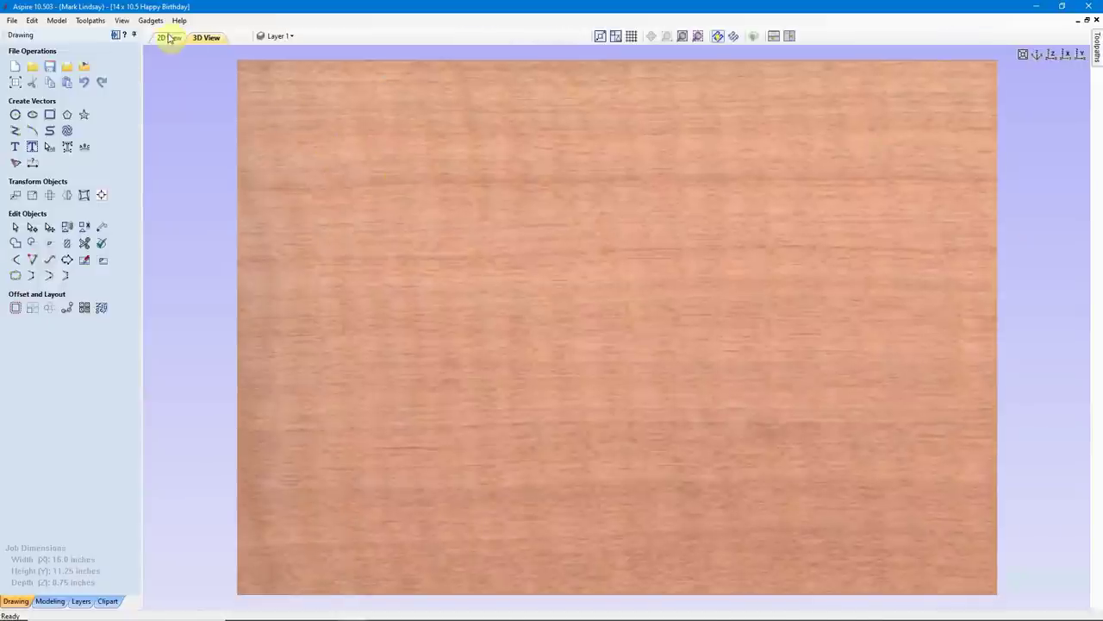
click(170, 38)
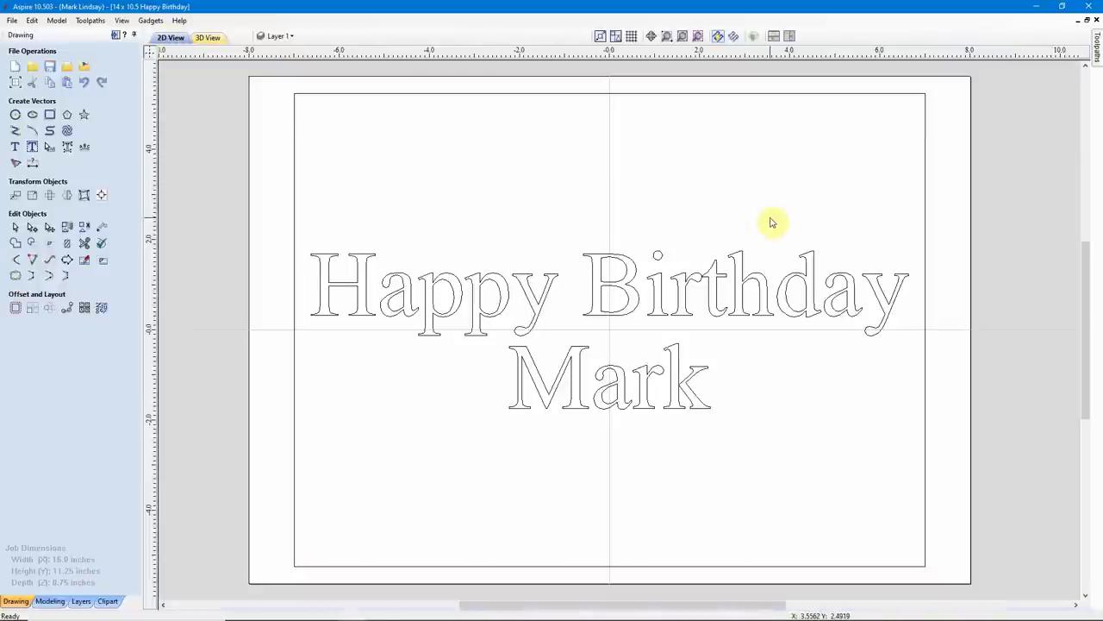
click(1098, 20)
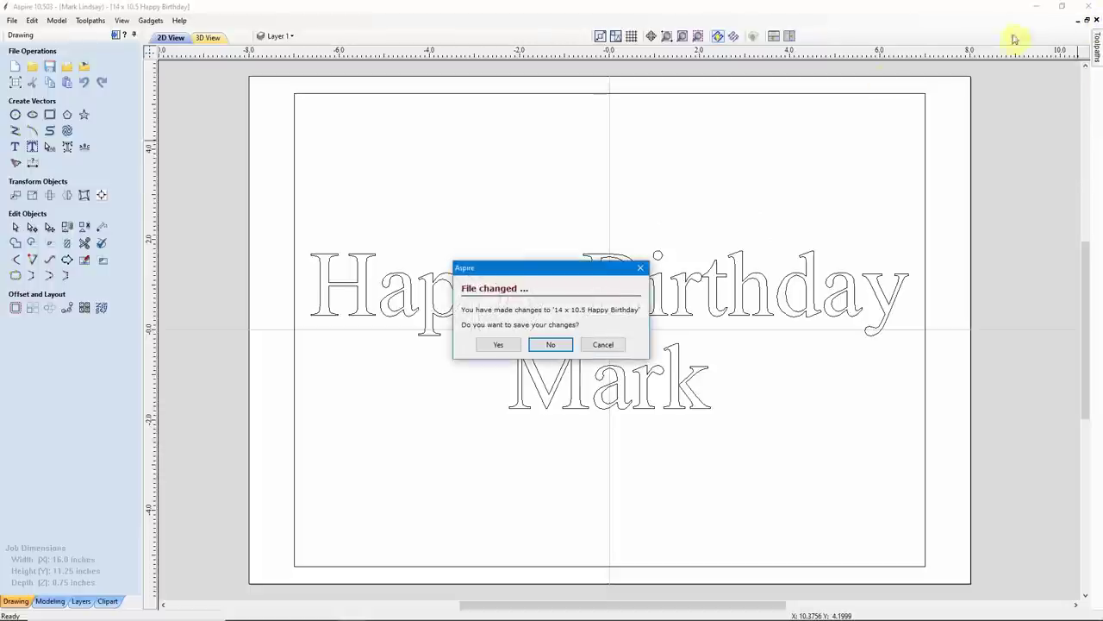
click(551, 346)
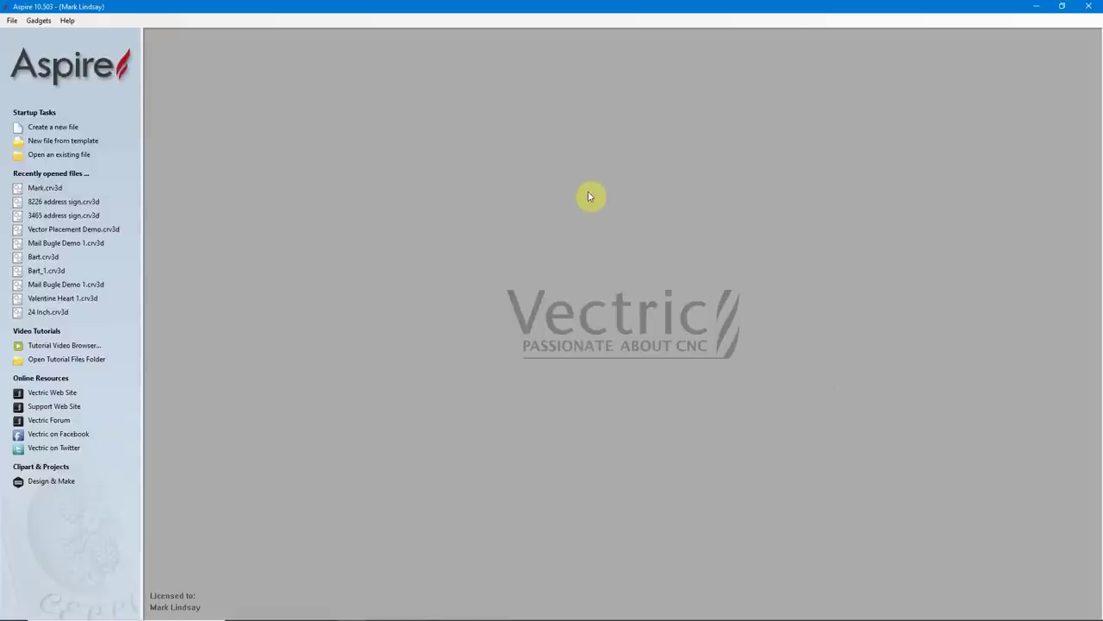
Step: Create a new file from the 14 x 10.5 Happy Birthday template, accepting its job setup and the cut through the material
click(70, 144)
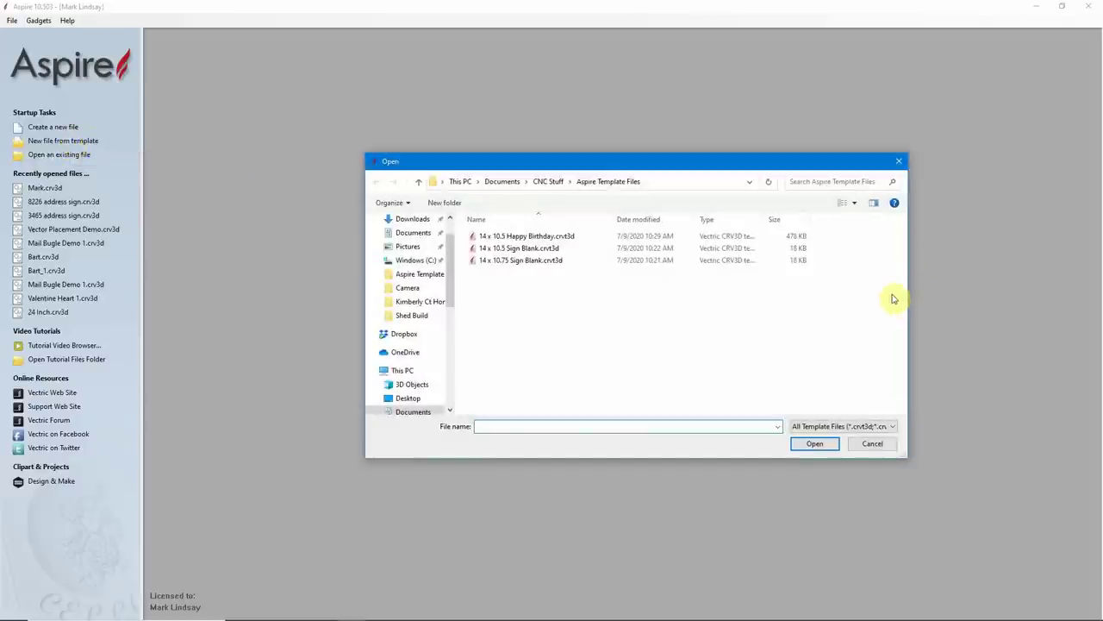
click(518, 237)
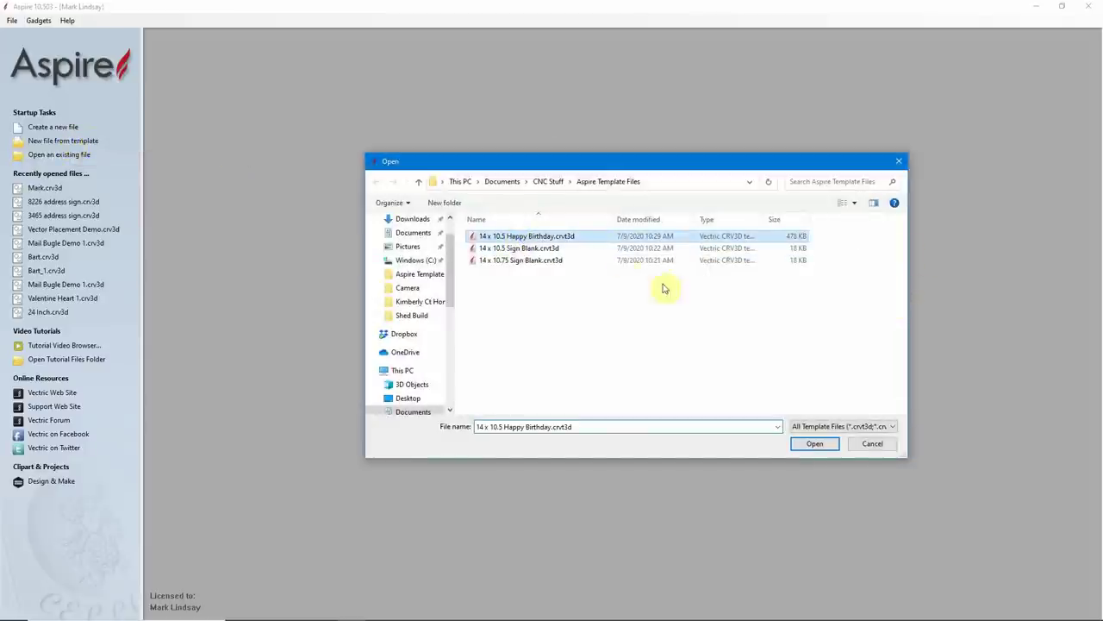
click(814, 444)
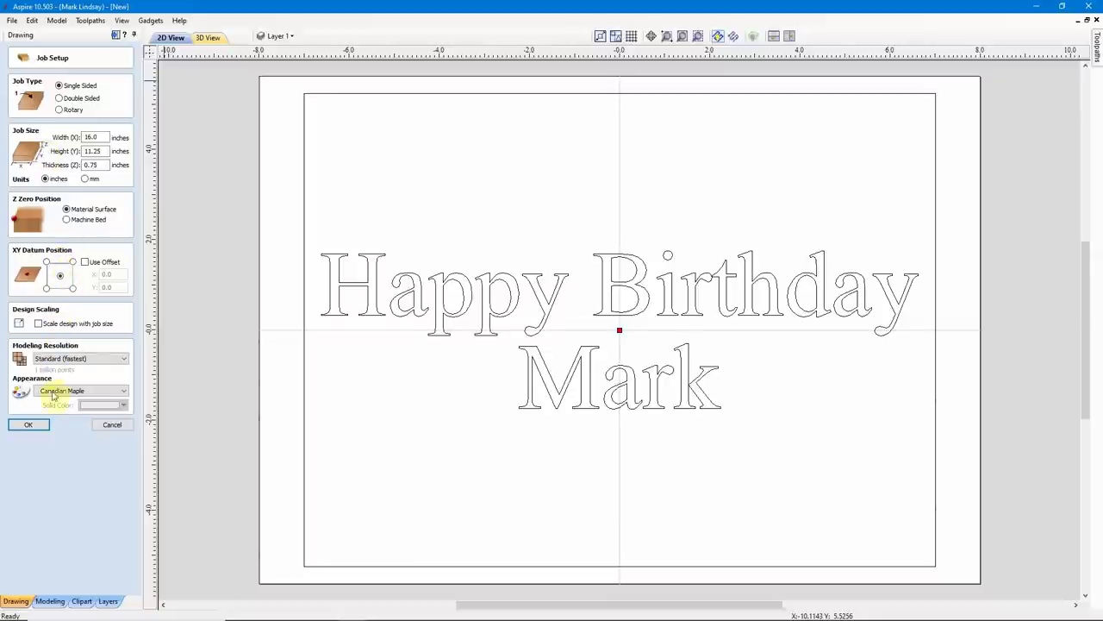
click(28, 425)
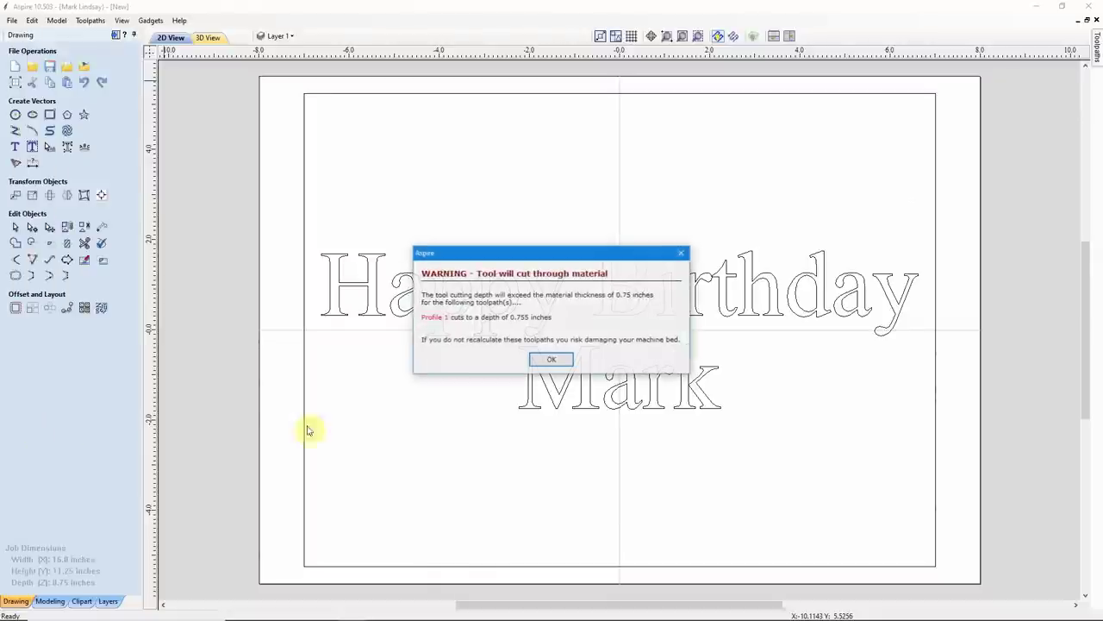
click(551, 359)
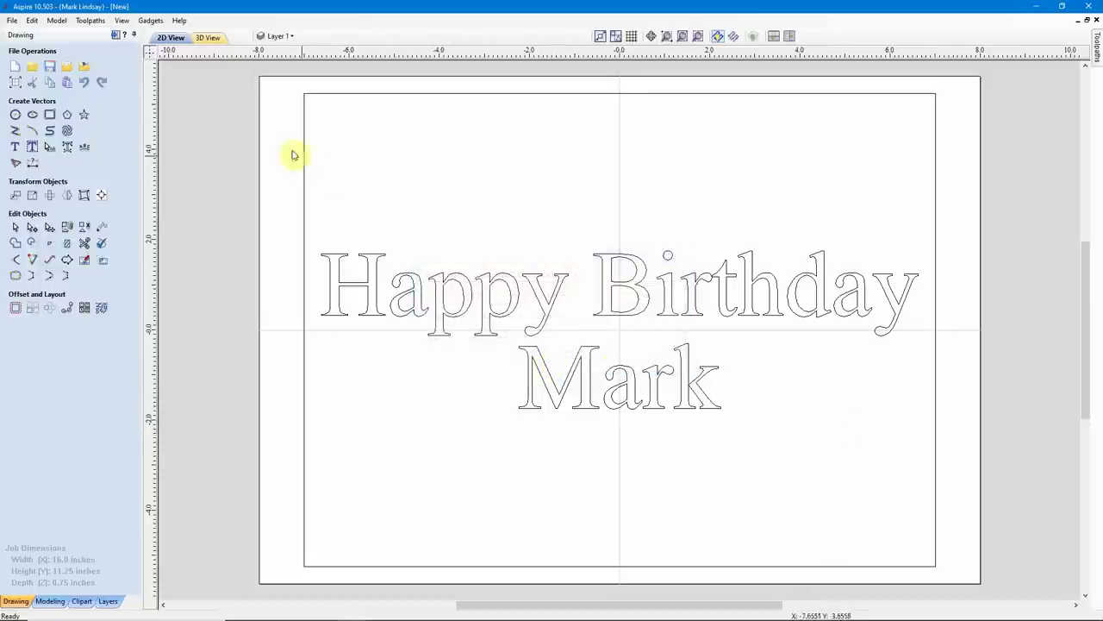
Step: Replace the name on the second line of the Happy Birthday text with the new recipient's first name
click(115, 36)
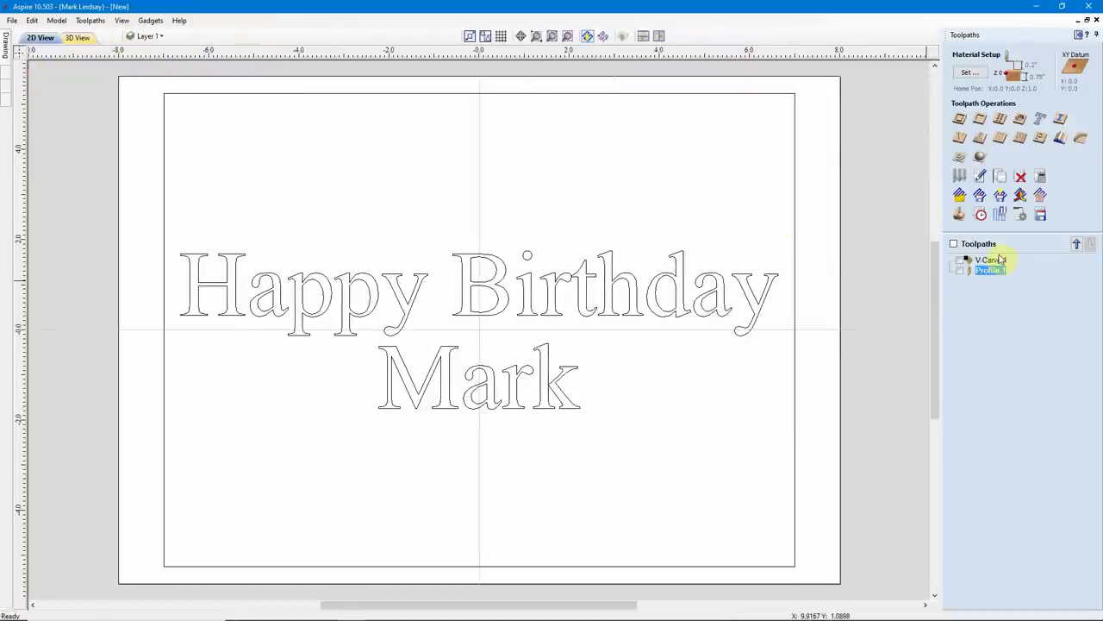
click(1078, 35)
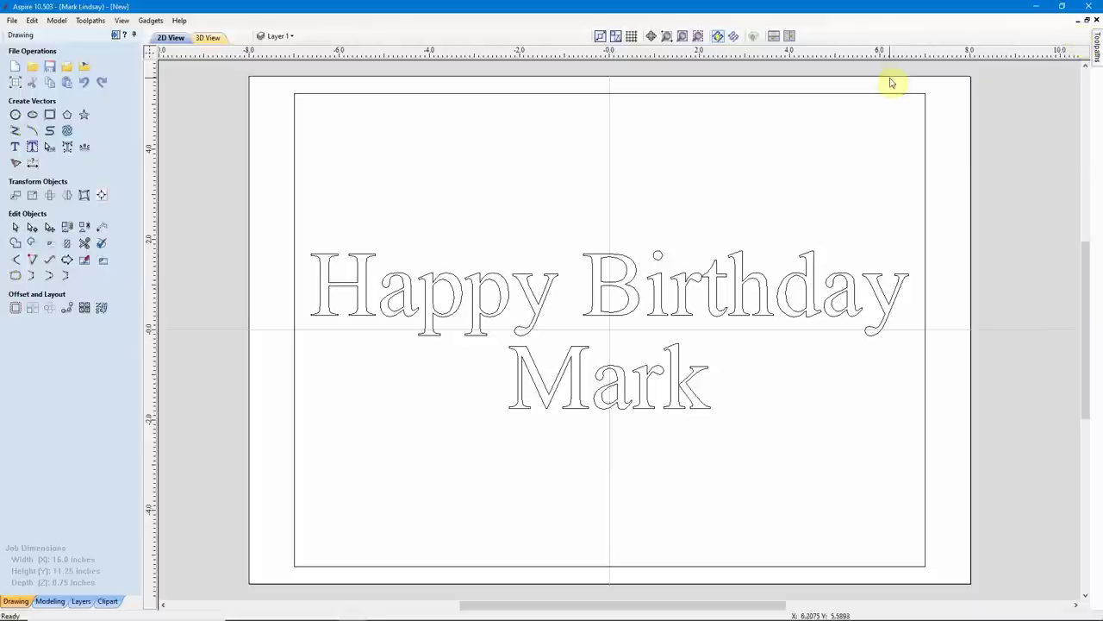
click(649, 315)
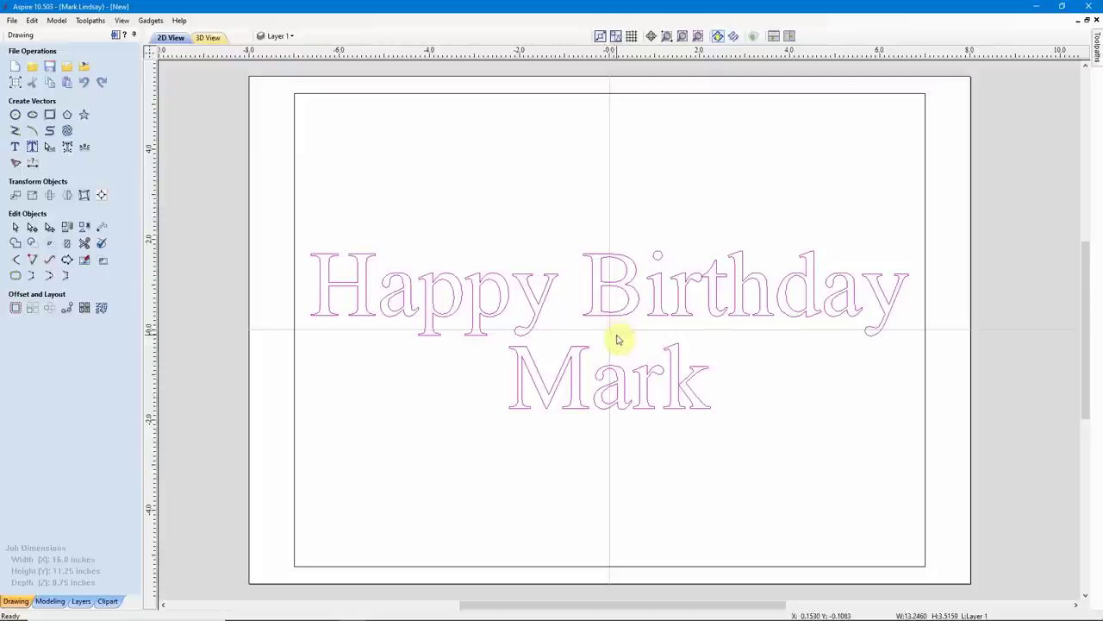
click(15, 148)
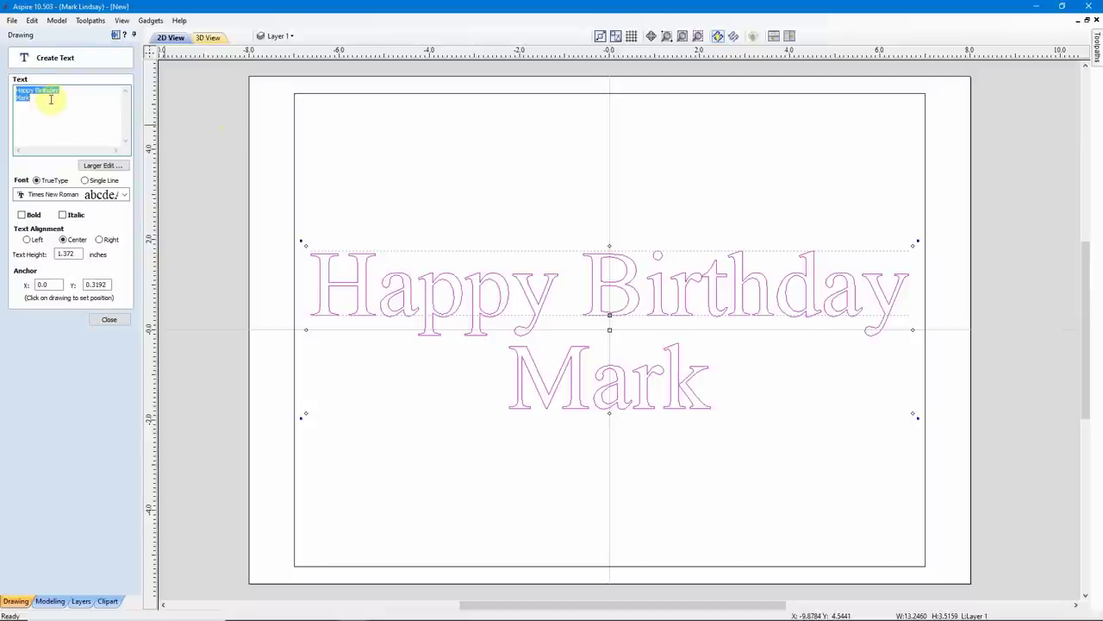
click(29, 100)
drag(30, 99, 16, 100)
text(F)
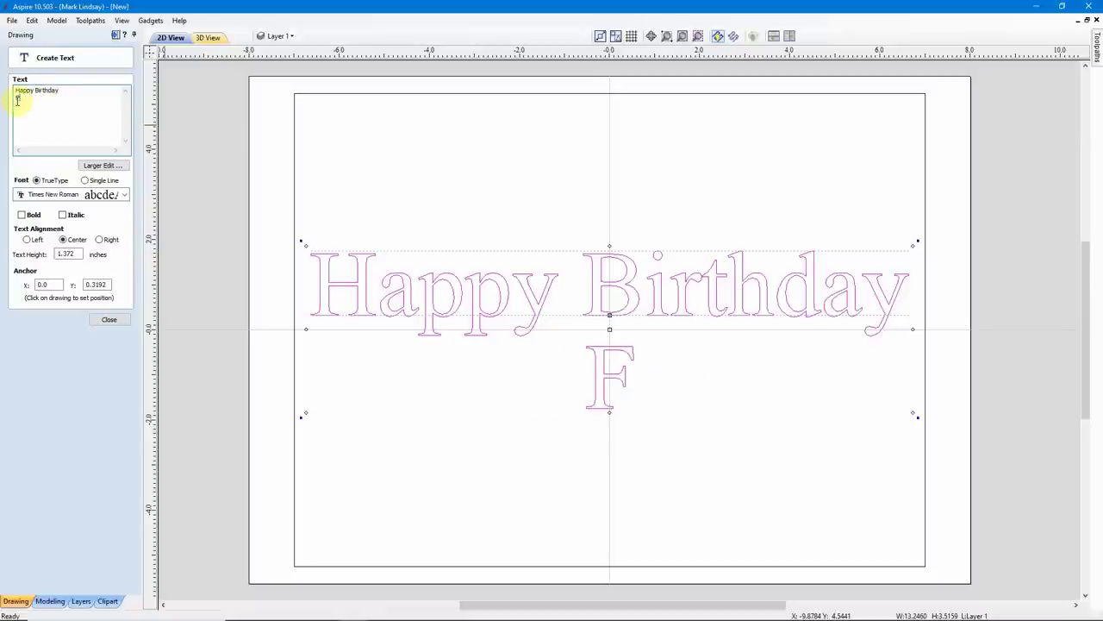
text(rank)
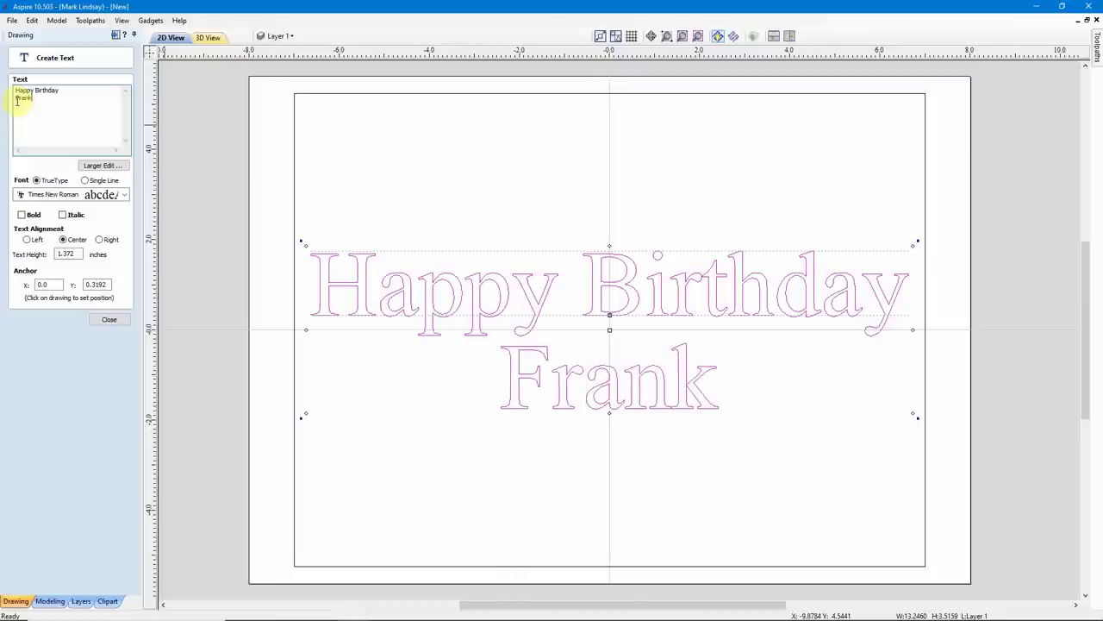
click(110, 321)
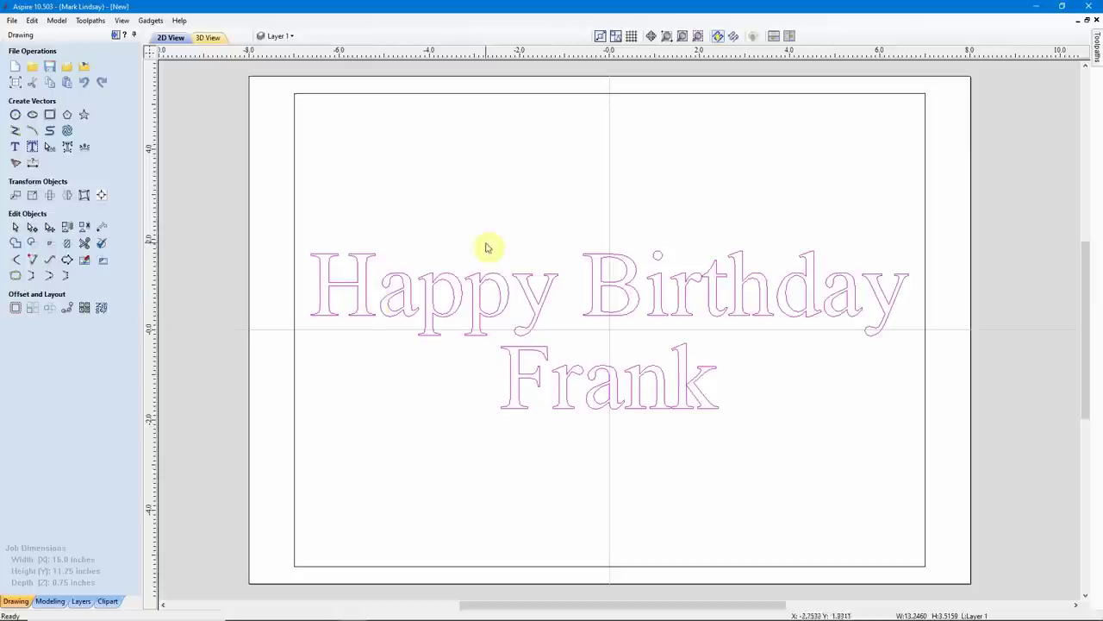
Step: Recalculate all toolpaths for the edited text, accepting the profile's cut through the material
click(116, 36)
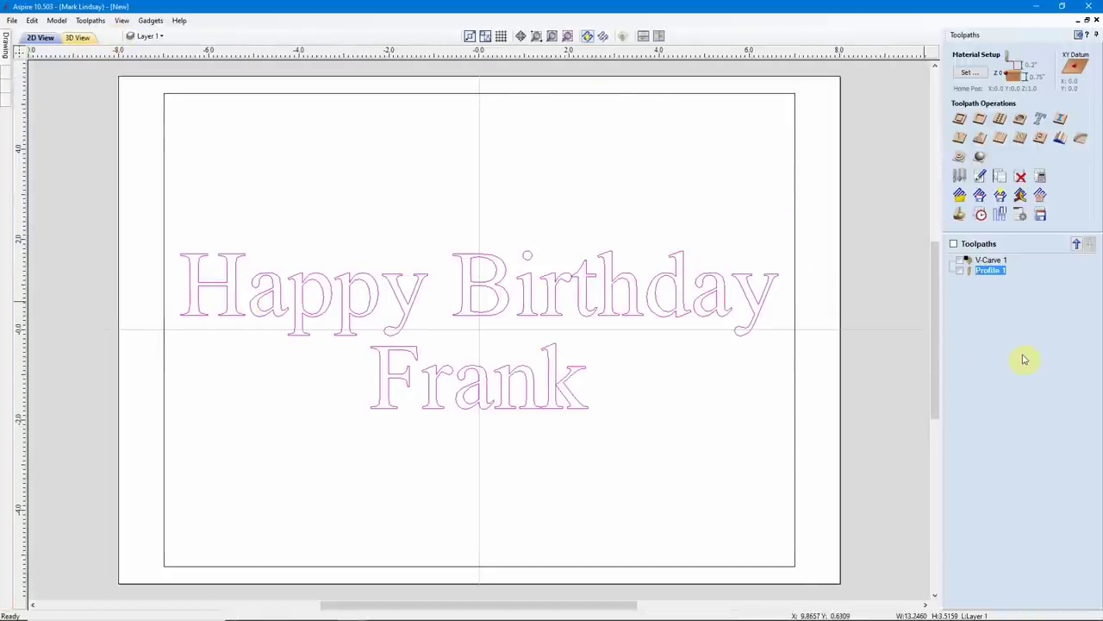
click(1042, 178)
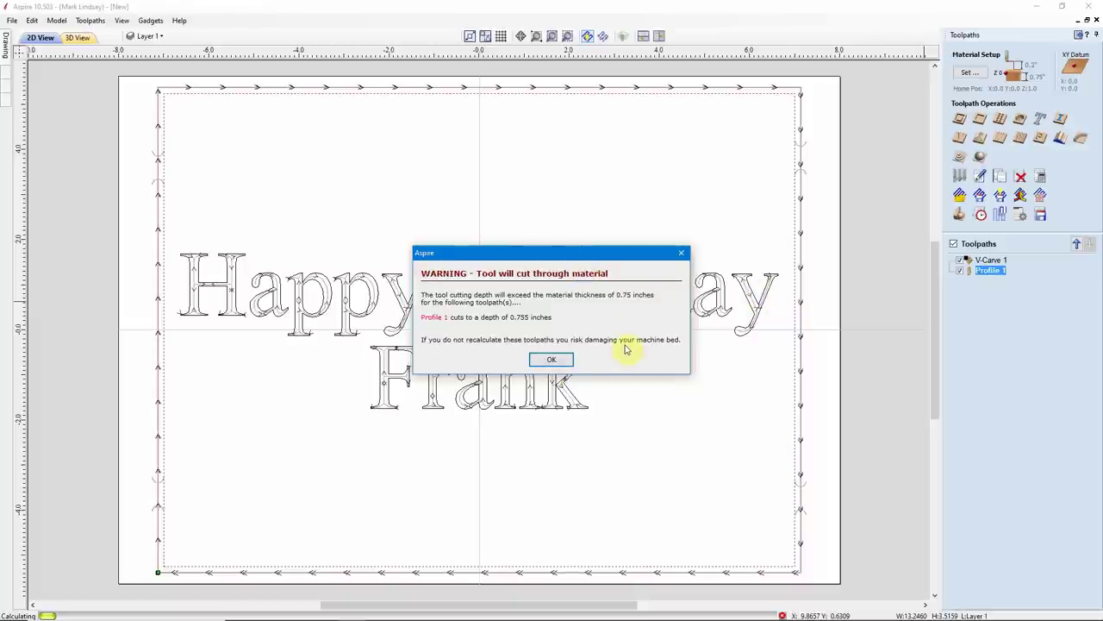
click(552, 360)
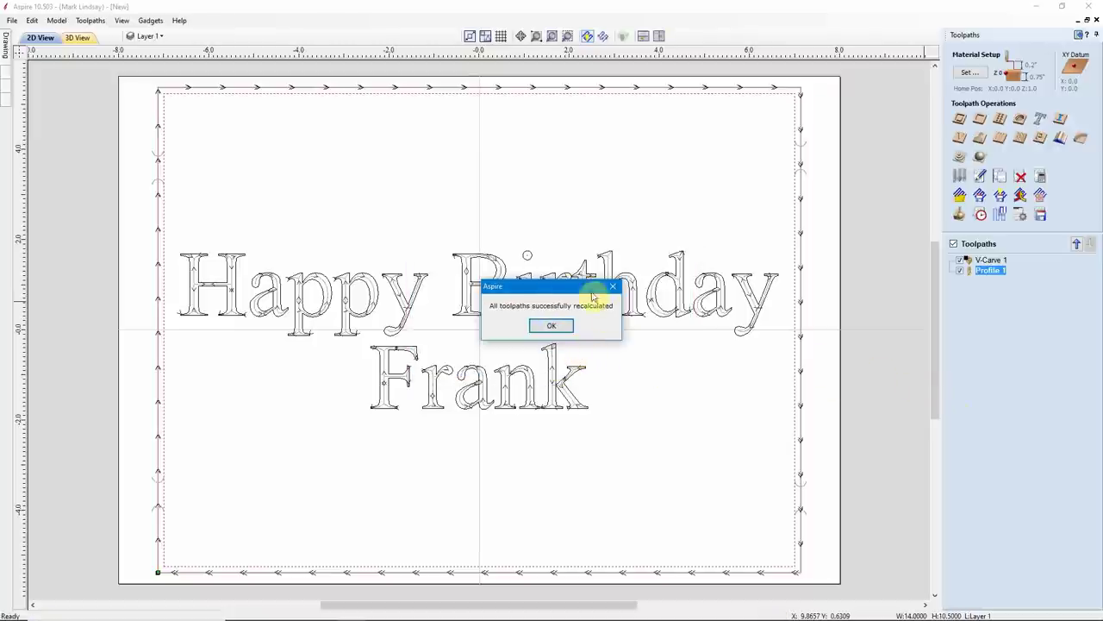
click(552, 326)
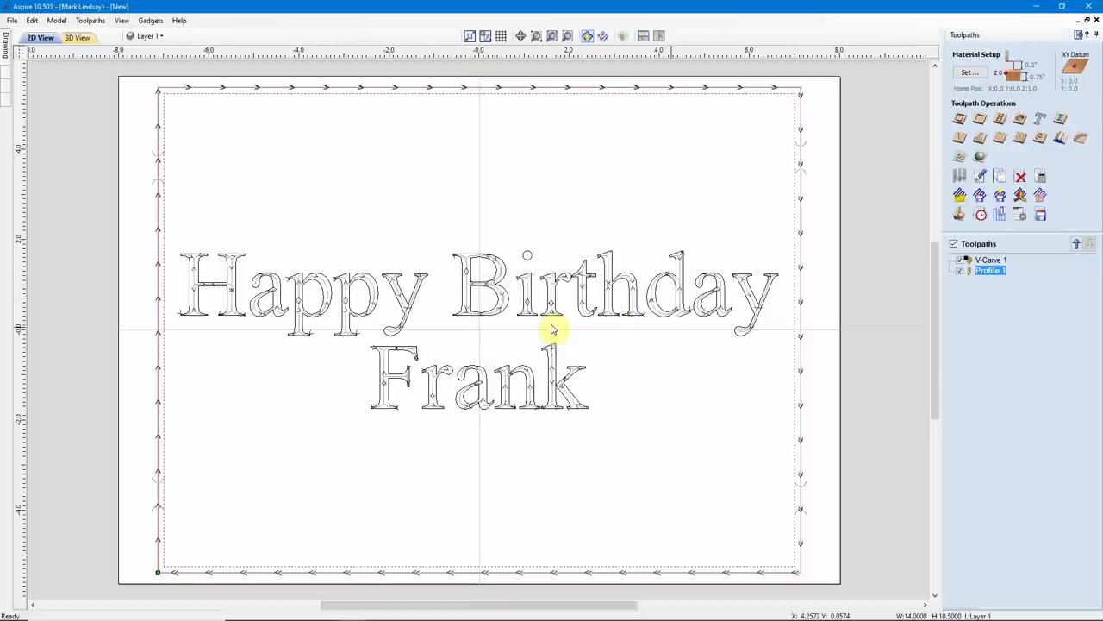
Step: Preview all toolpaths on the new birthday sign, and close the preview settings
click(959, 213)
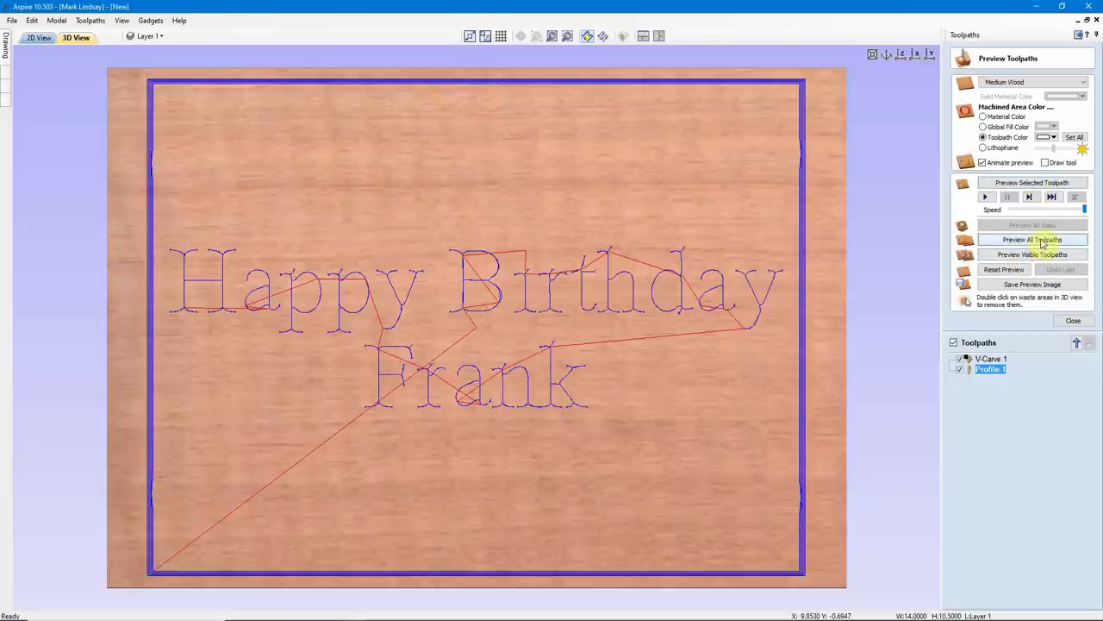
click(1043, 242)
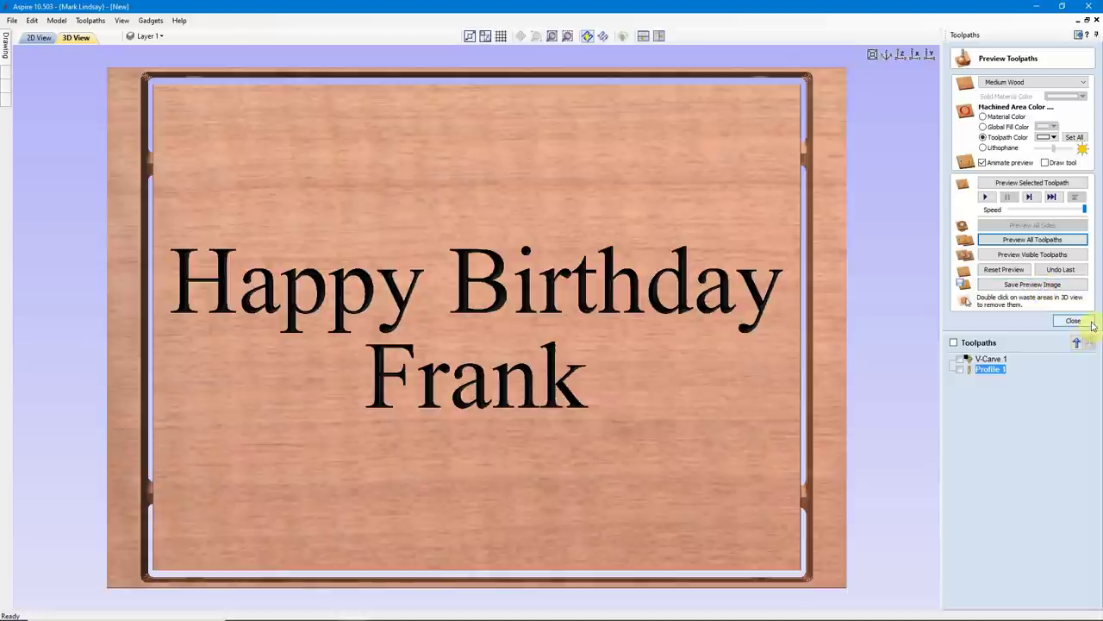
click(1090, 323)
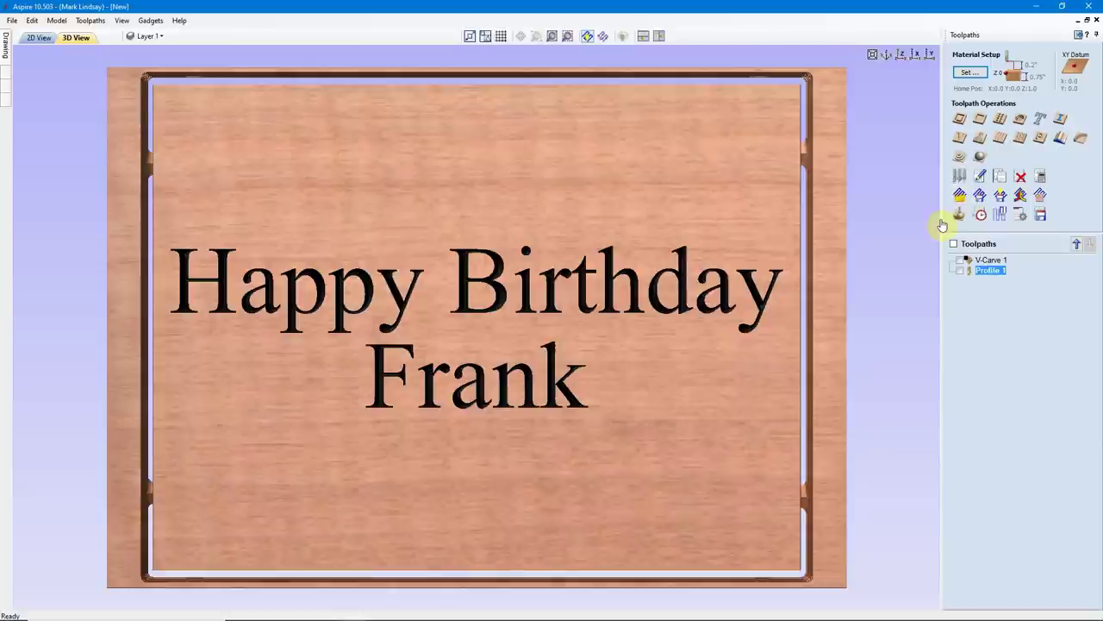
Step: Save the sign in the Aspire Template Files folder as Happy Birthday followed by the recipient's first name, and close the file
click(12, 20)
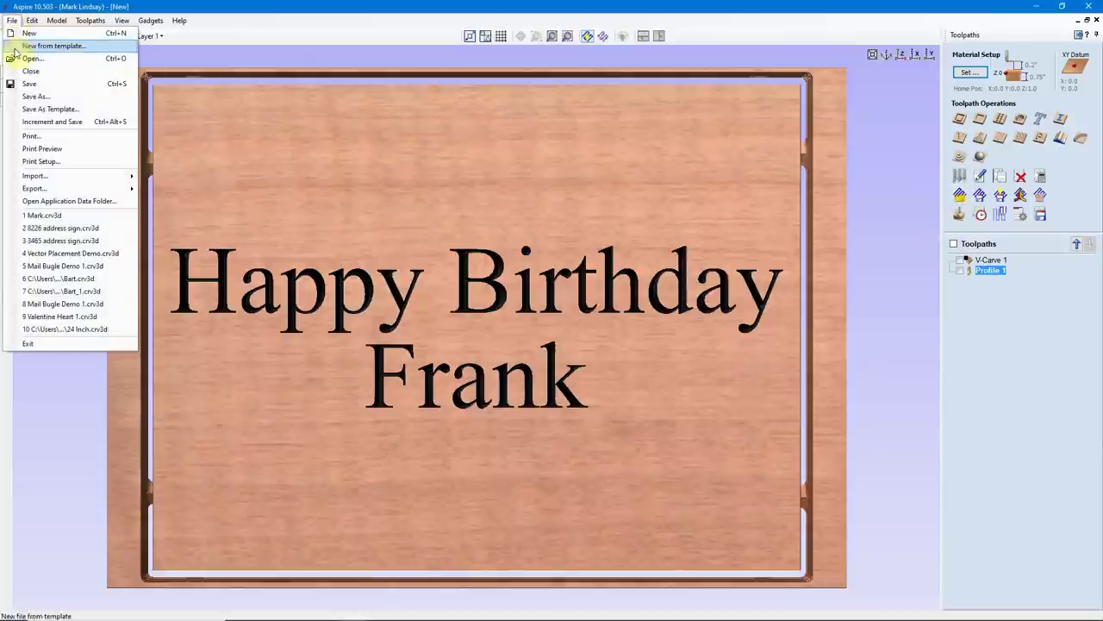
click(34, 97)
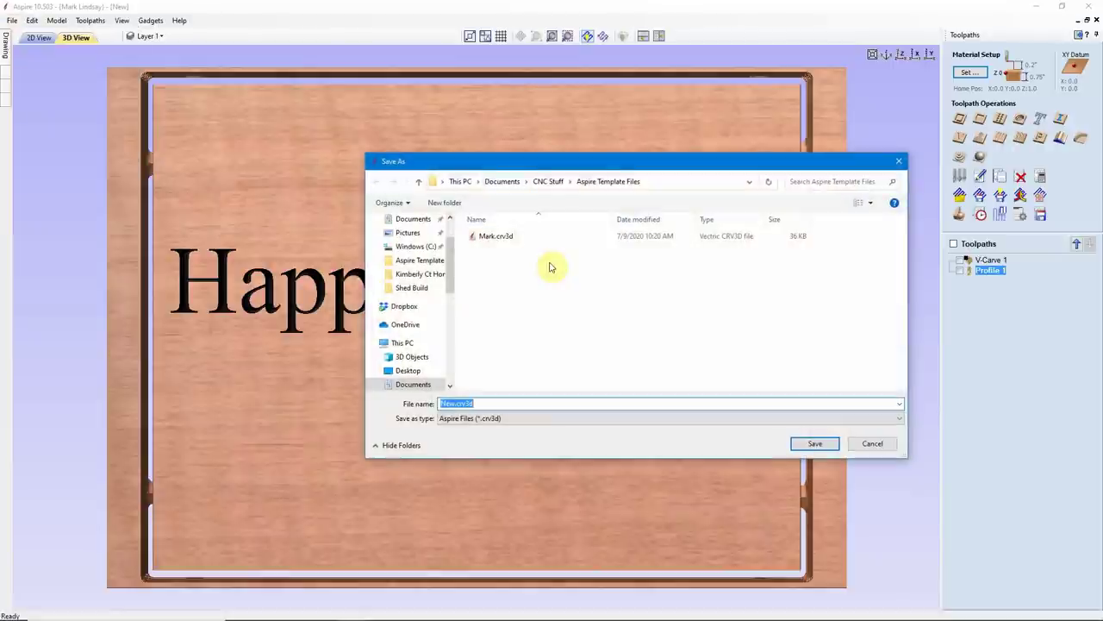
click(454, 403)
double_click(444, 403)
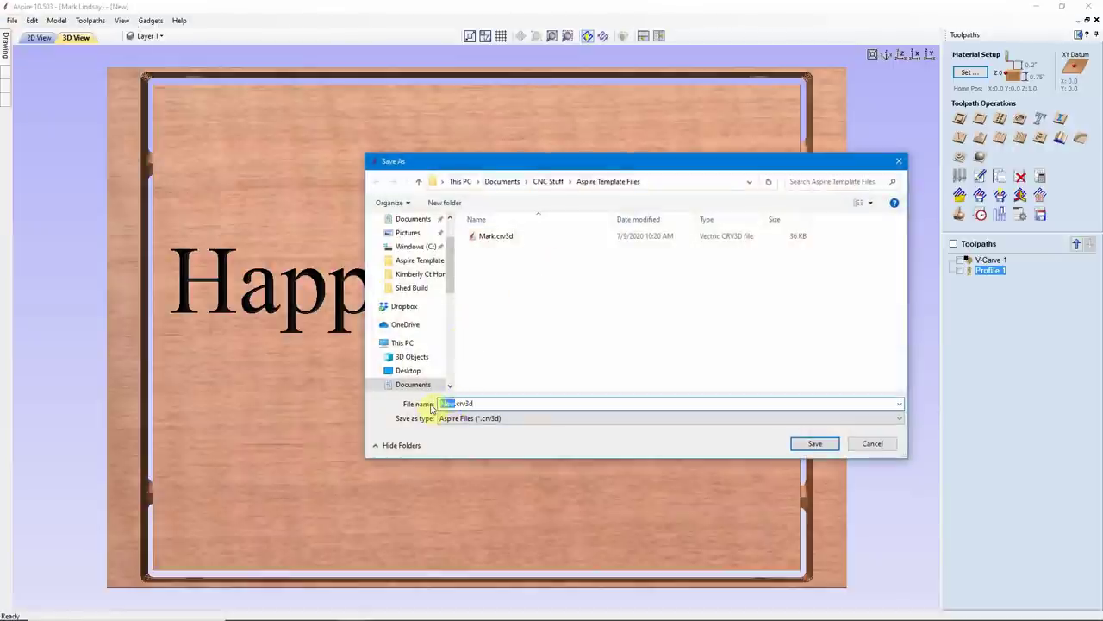
text(Happy Birthday Frank)
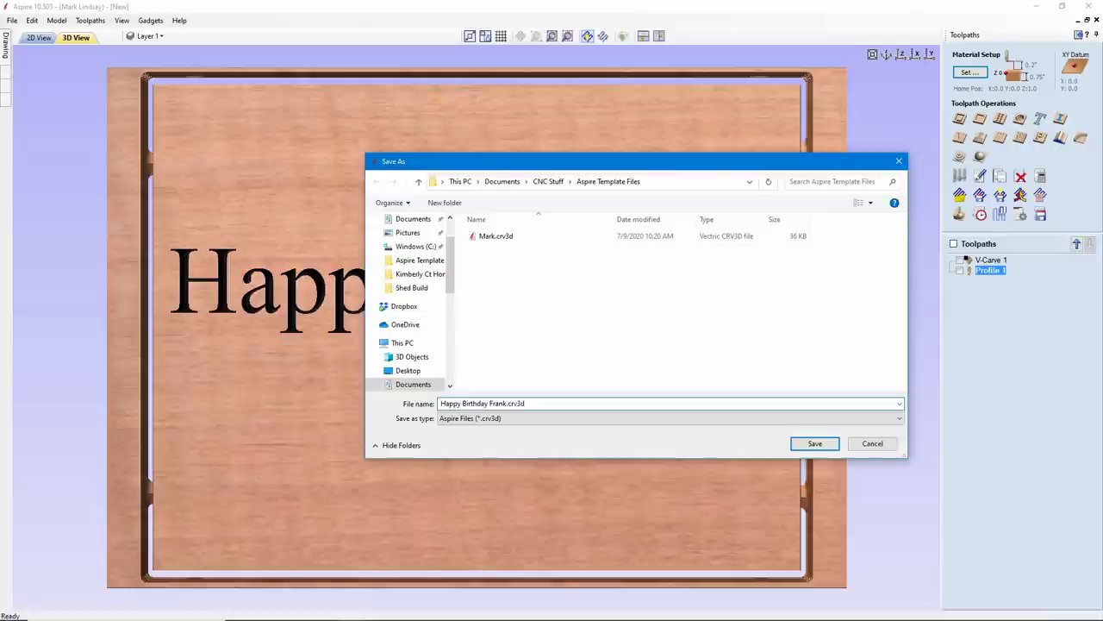
click(826, 443)
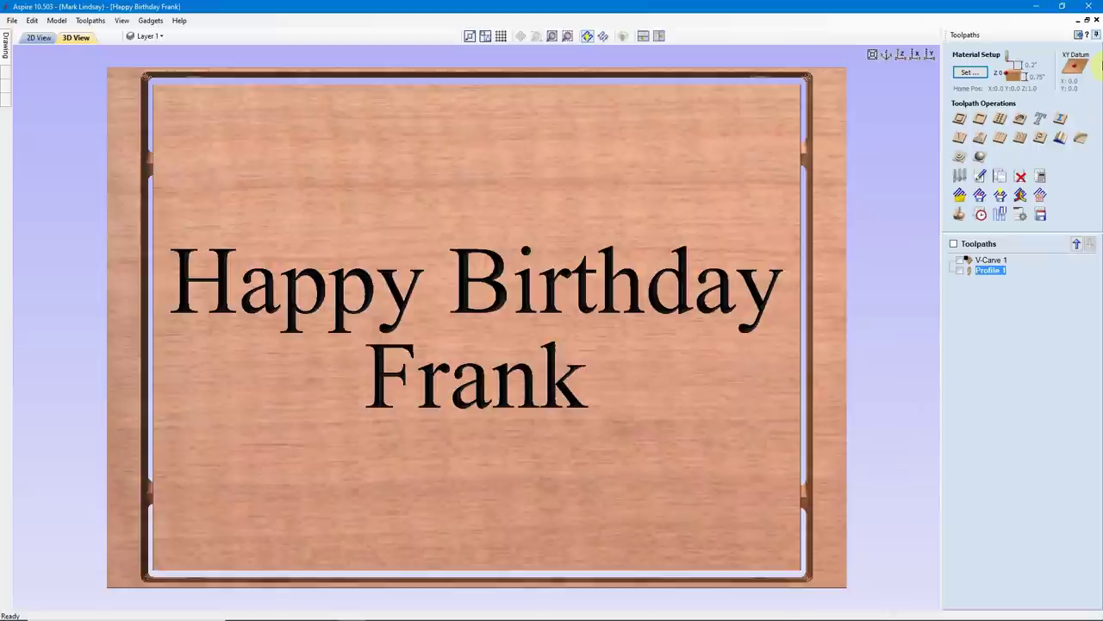
click(1096, 19)
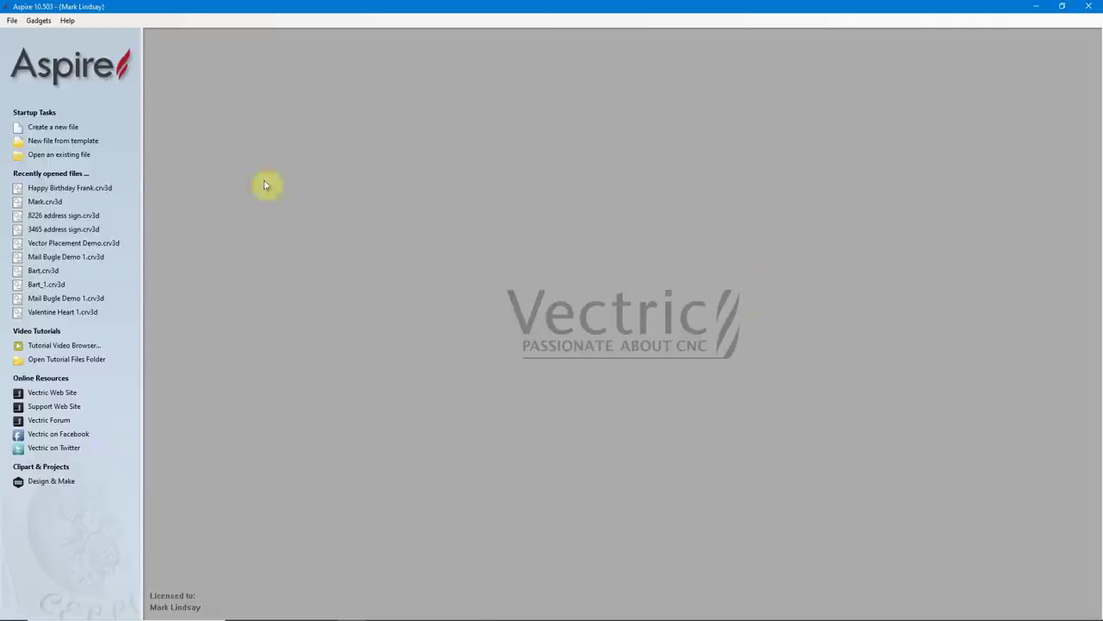
Step: Start another new file from the 14 x 10.5 Happy Birthday template, accepting its job setup
click(73, 142)
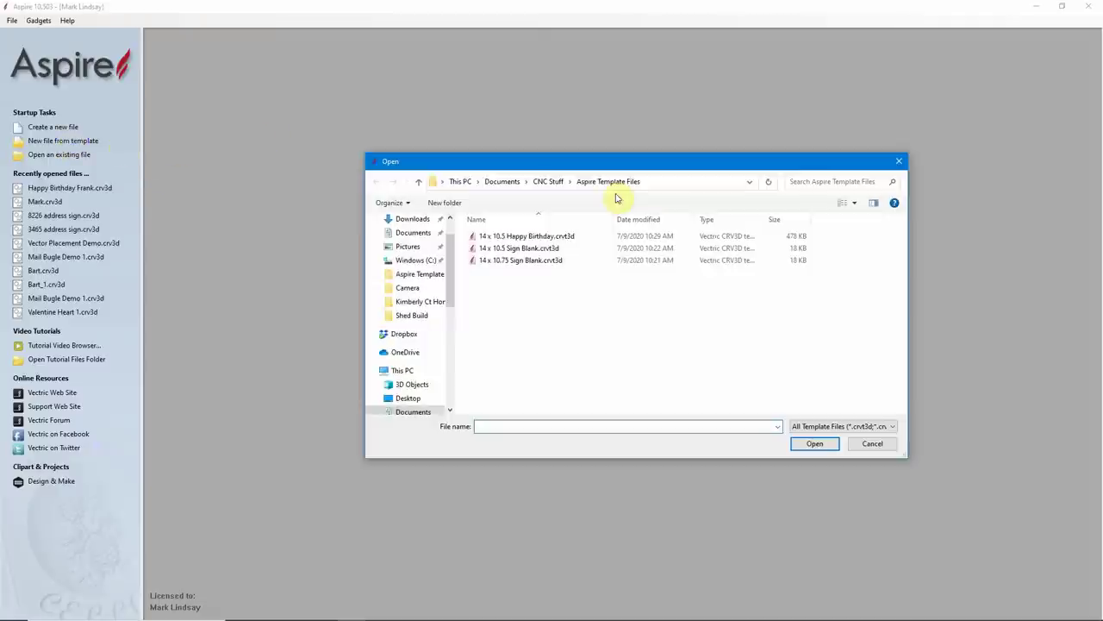
click(546, 238)
click(816, 443)
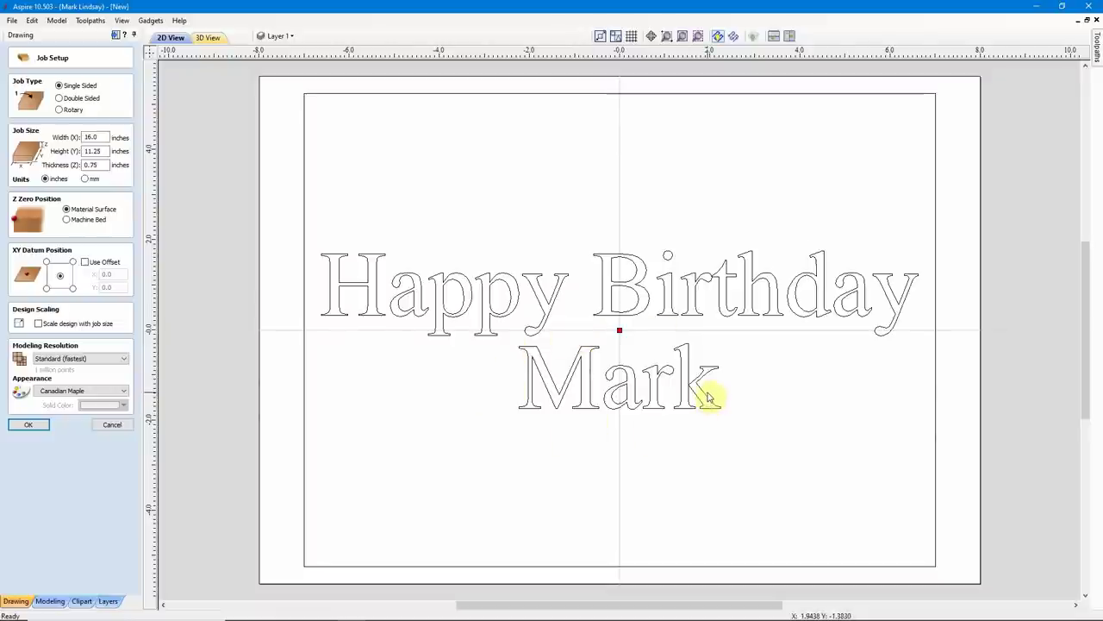
click(28, 424)
Step: Replace the name on the second line of the birthday text with another recipient's first name, and close the text settings
click(562, 360)
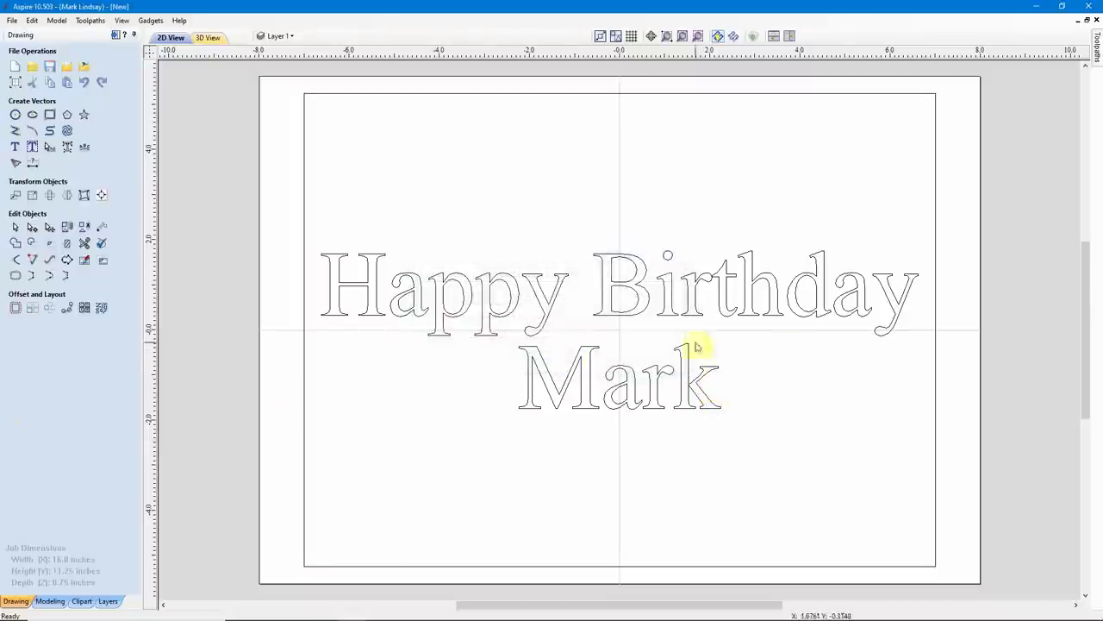
click(623, 395)
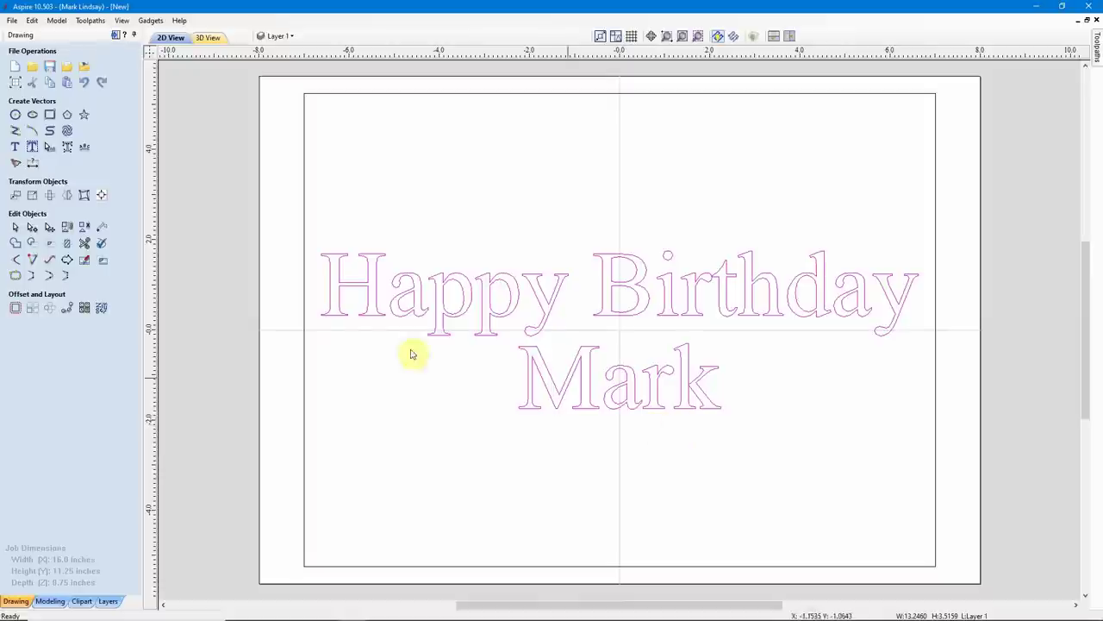
click(15, 147)
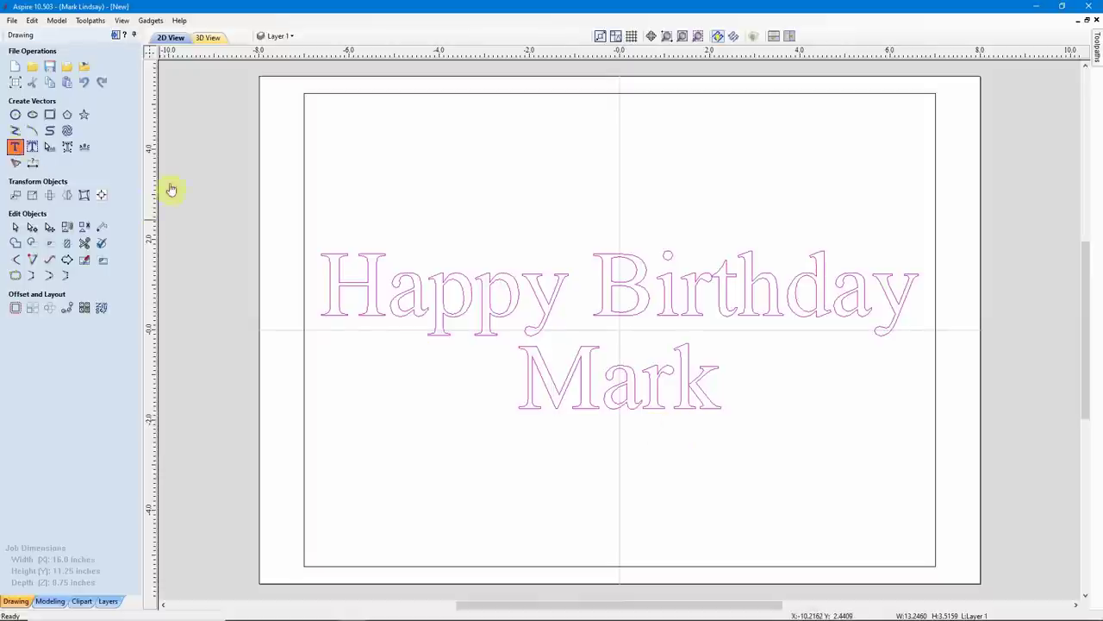
click(521, 283)
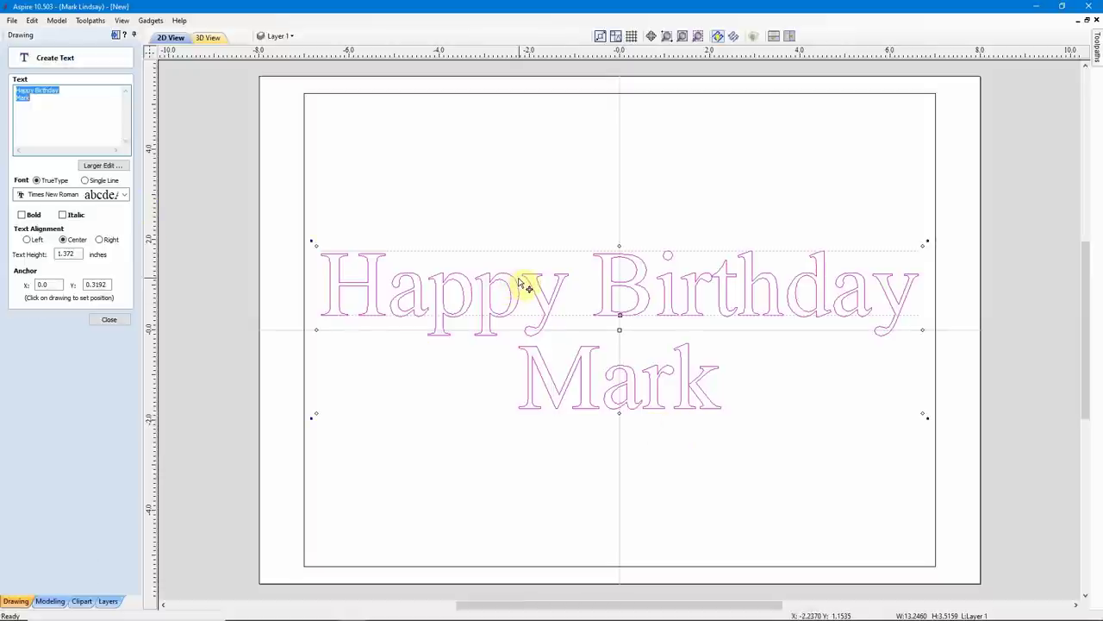
click(43, 99)
double_click(17, 101)
text(Louis)
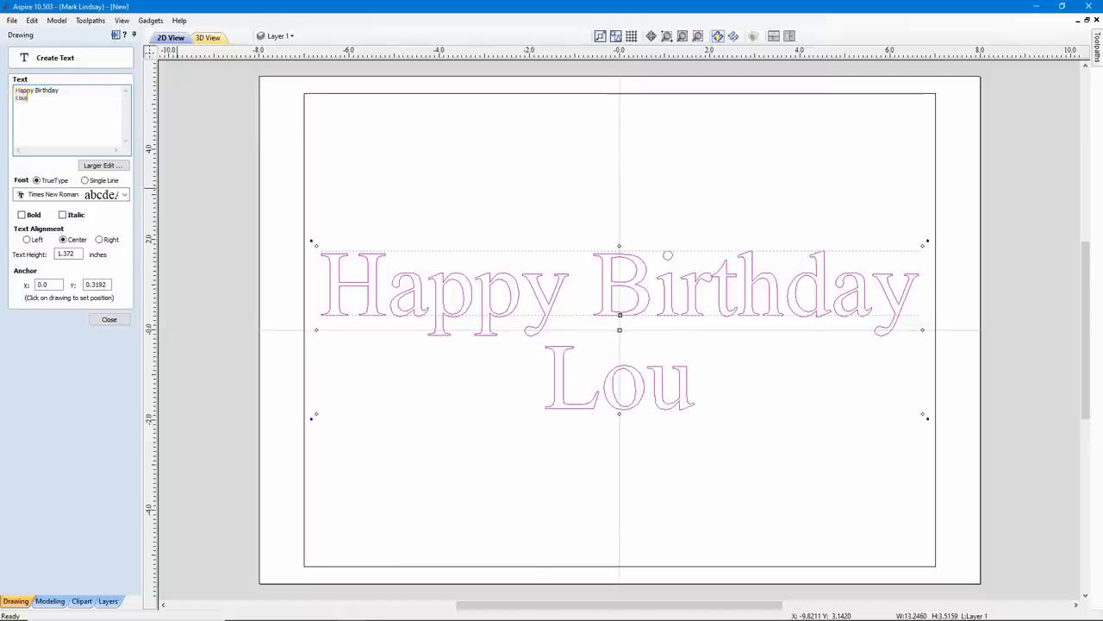
click(109, 319)
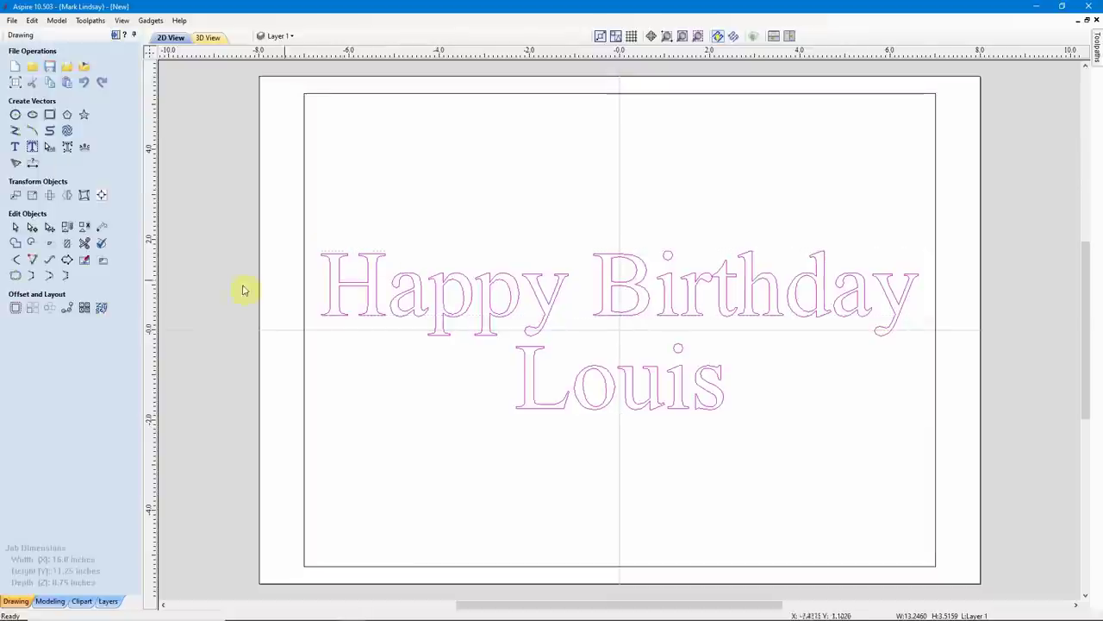
Step: Recalculate all toolpaths for the changed name, accepting that Profile 1 cuts through the material
click(115, 34)
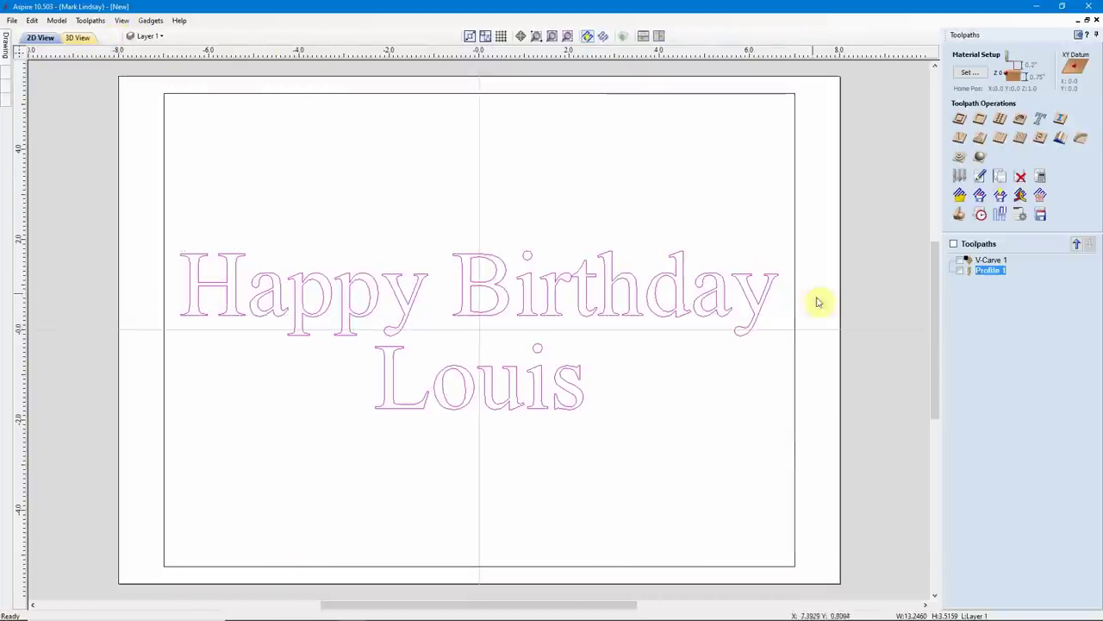
click(1042, 177)
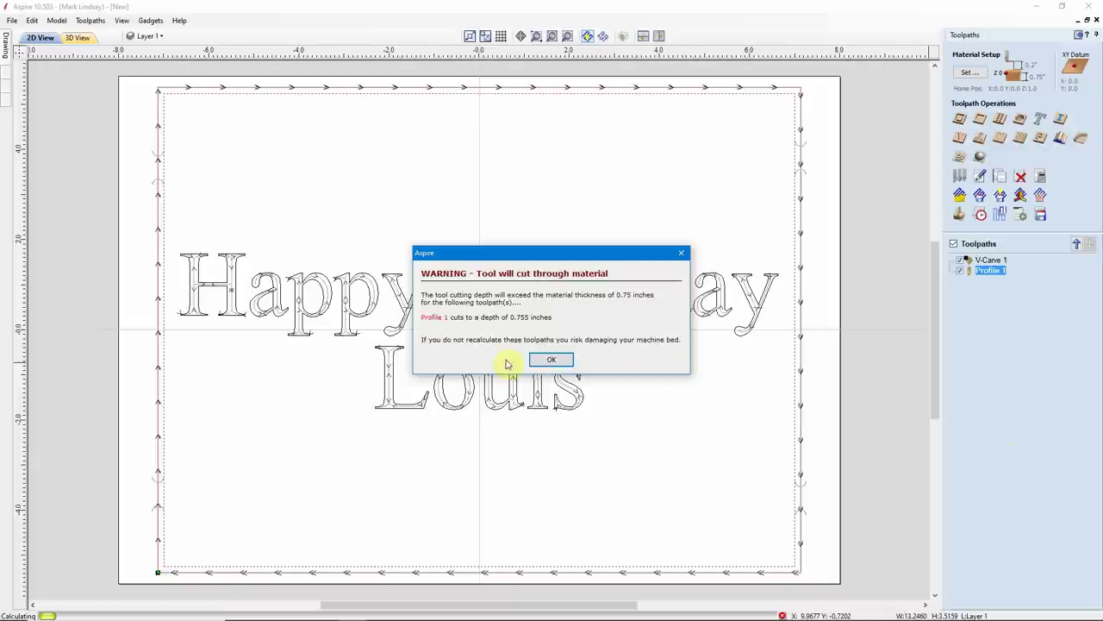
click(548, 365)
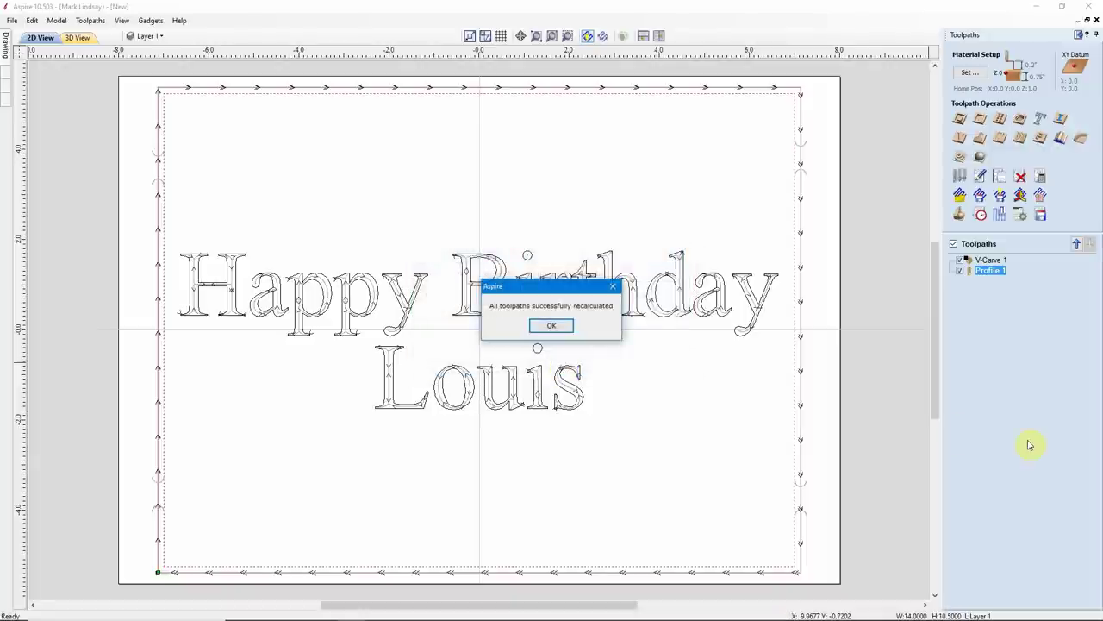
click(556, 325)
Step: Preview all toolpaths on the second personalised sign in the 3D view, and close the preview settings
click(958, 215)
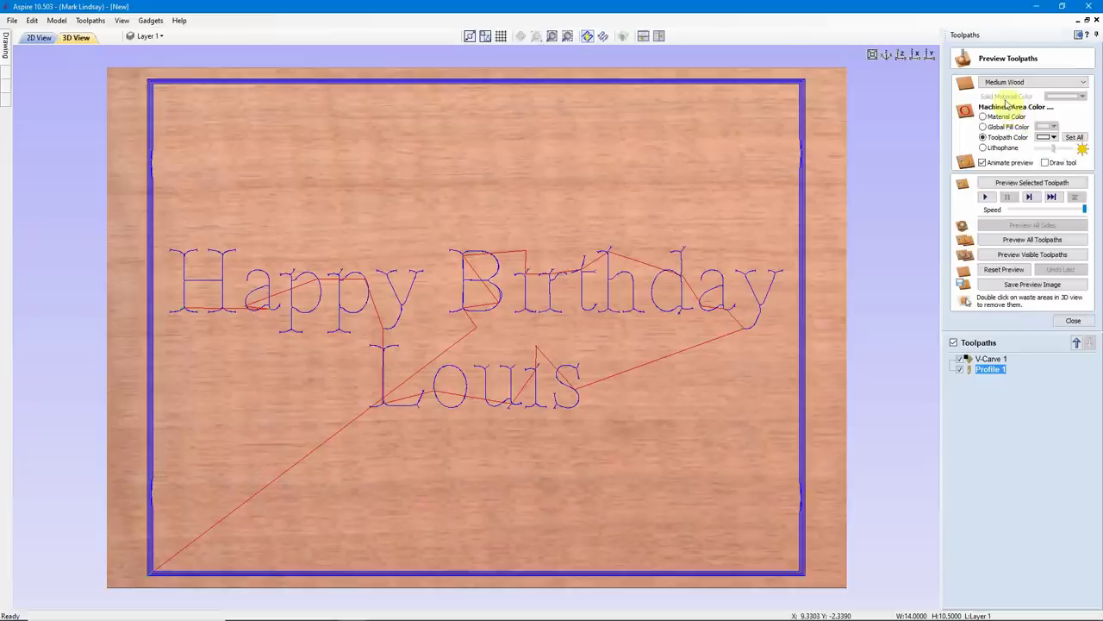
click(1034, 240)
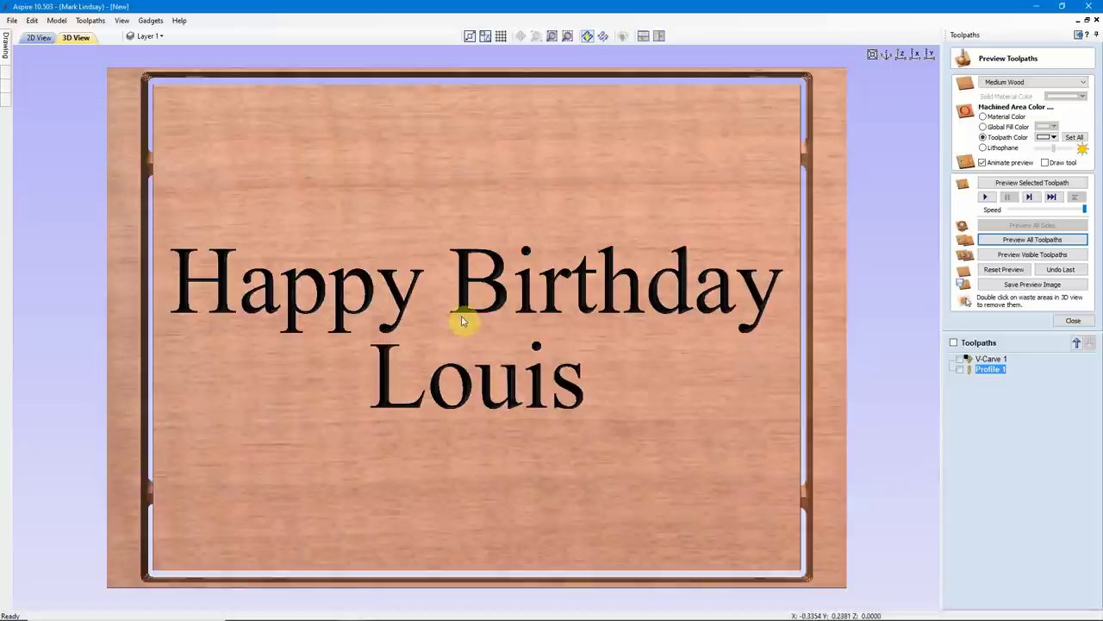
click(1074, 320)
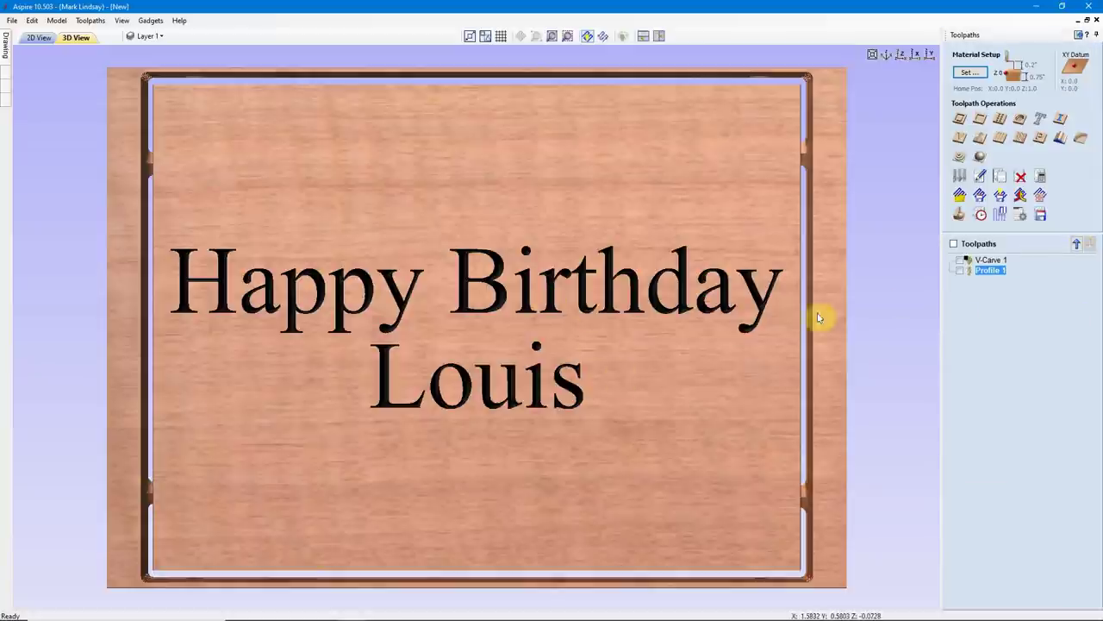
Step: Return to the 2D drawing, reopen the two-line birthday text to check that it is still editable, and close the text settings
click(1077, 35)
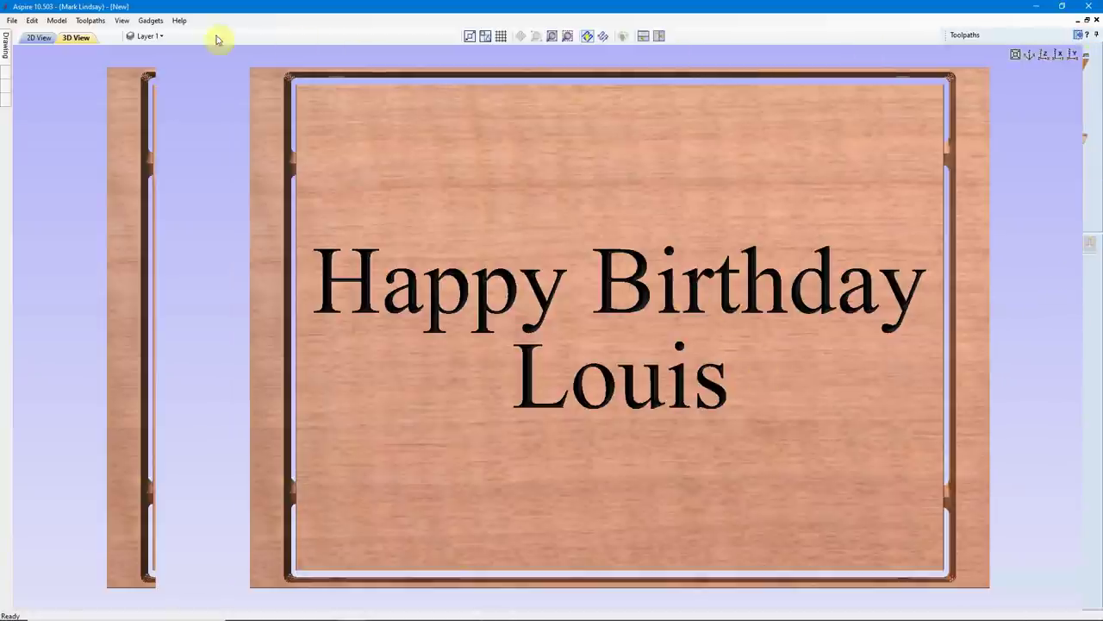
click(164, 39)
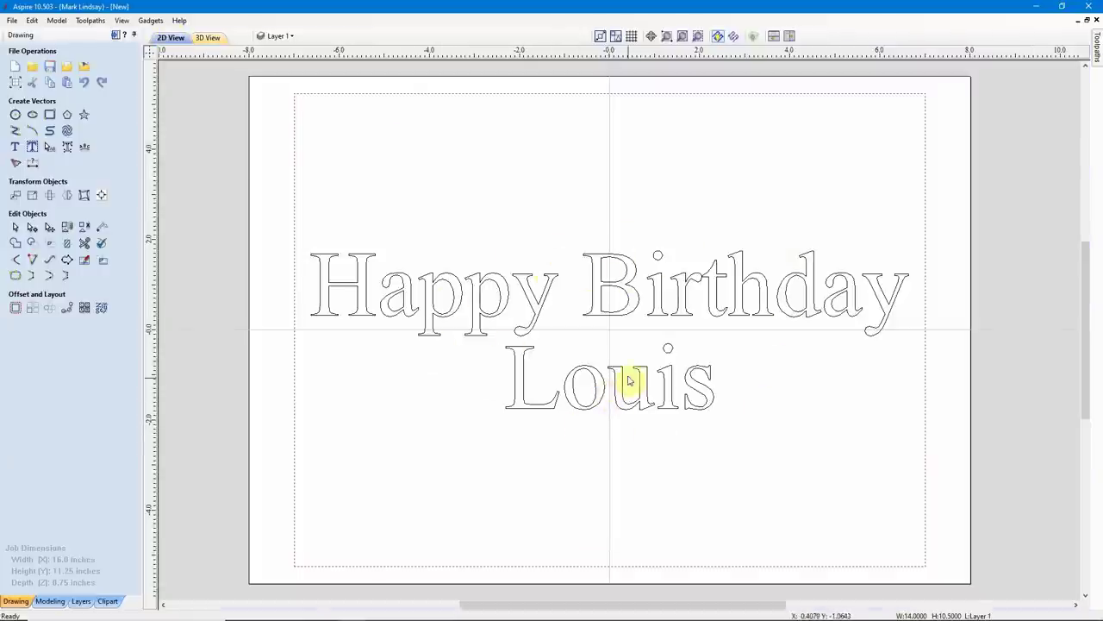
click(582, 409)
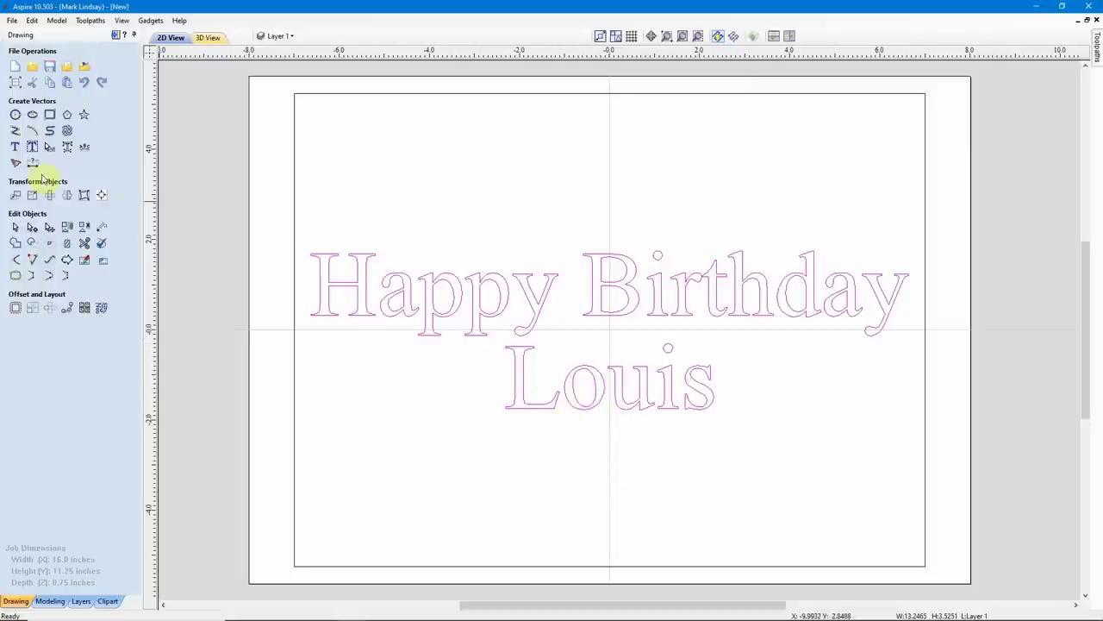
click(16, 148)
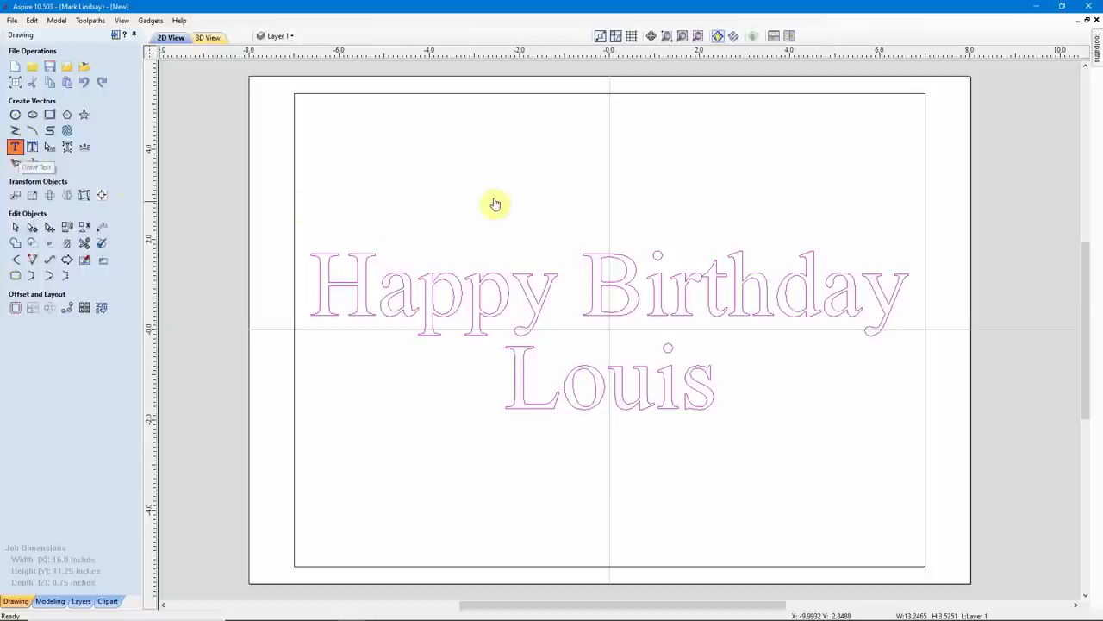
click(595, 375)
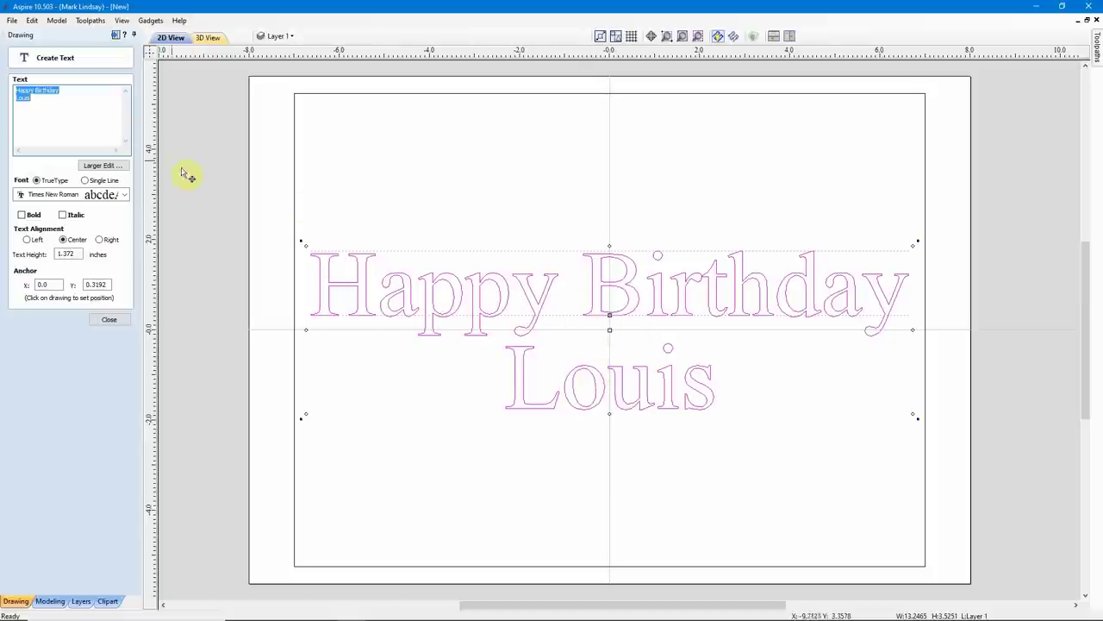
click(48, 110)
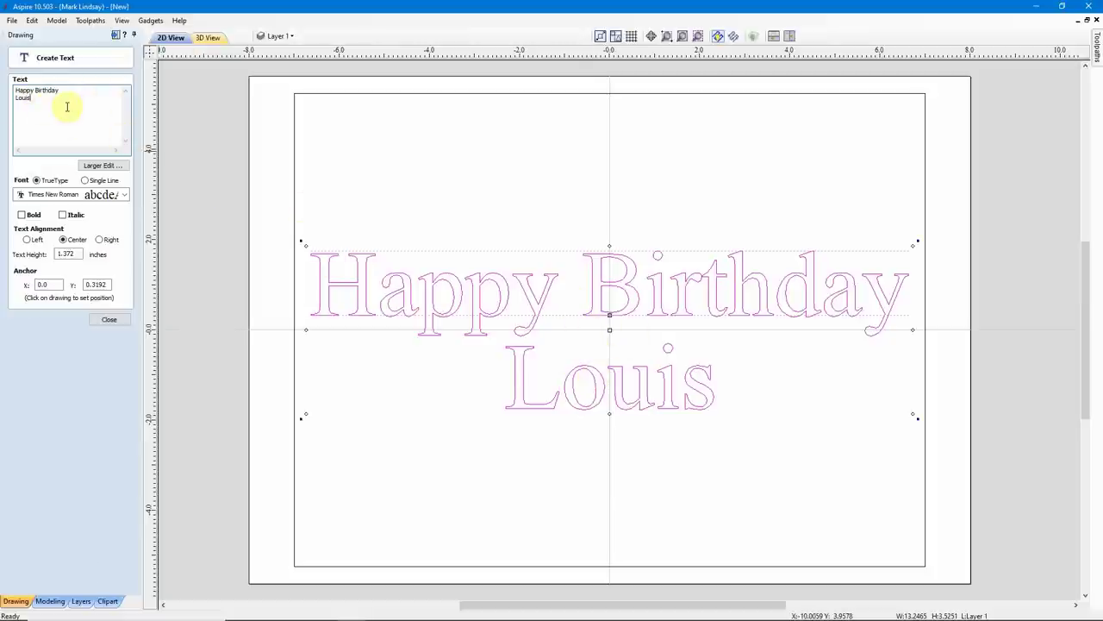
click(486, 451)
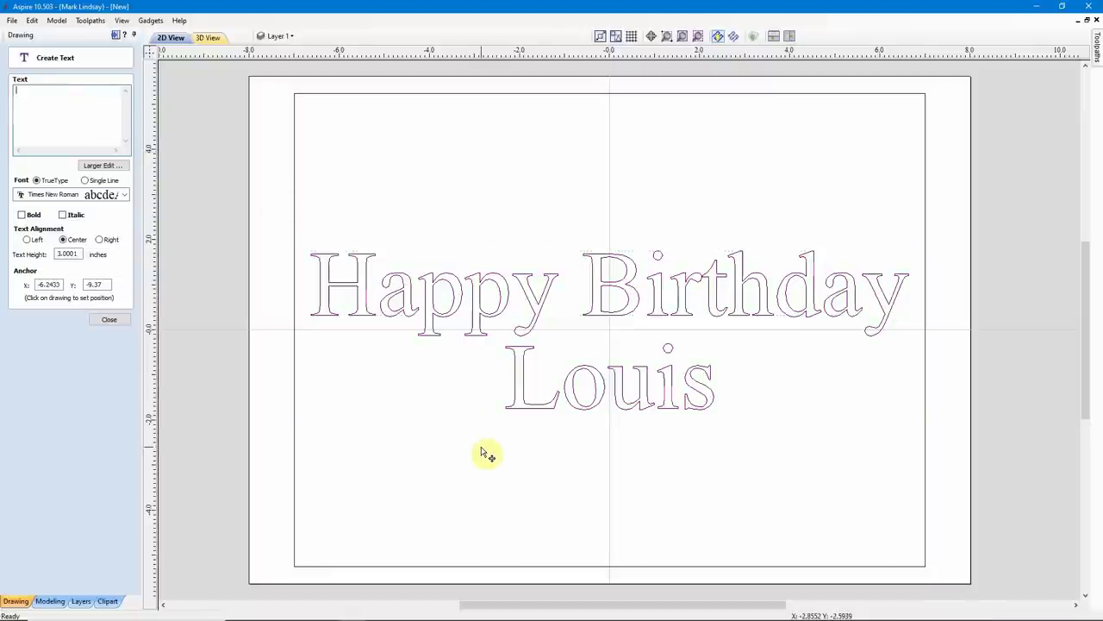
click(110, 321)
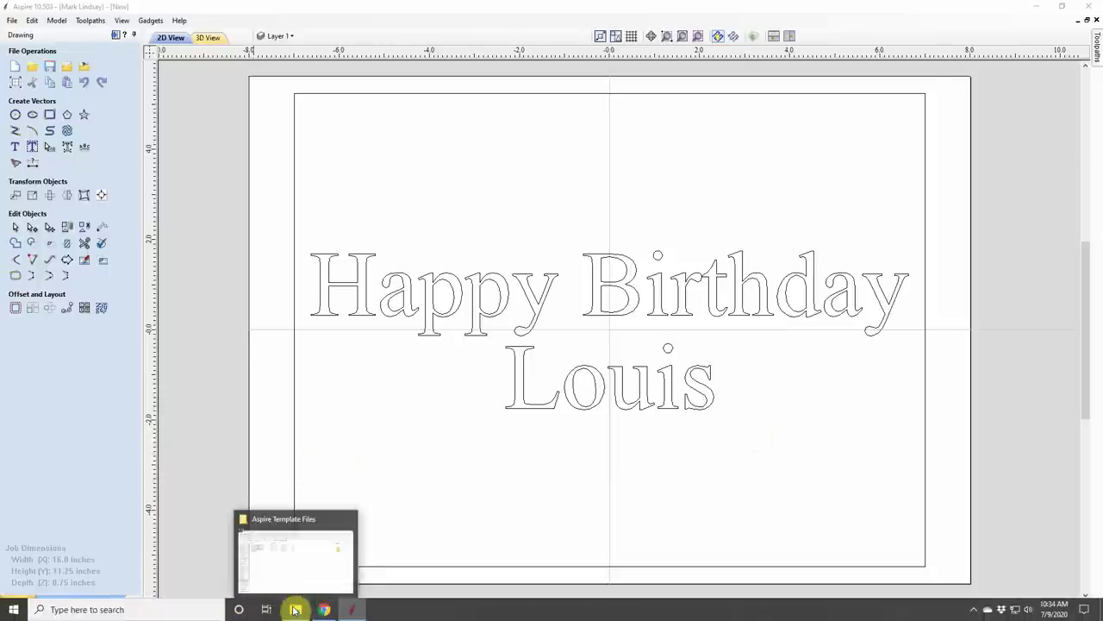
Step: Switch to File Explorer to review the template and sign files in the Aspire Template Files folder, and return to Aspire
click(297, 608)
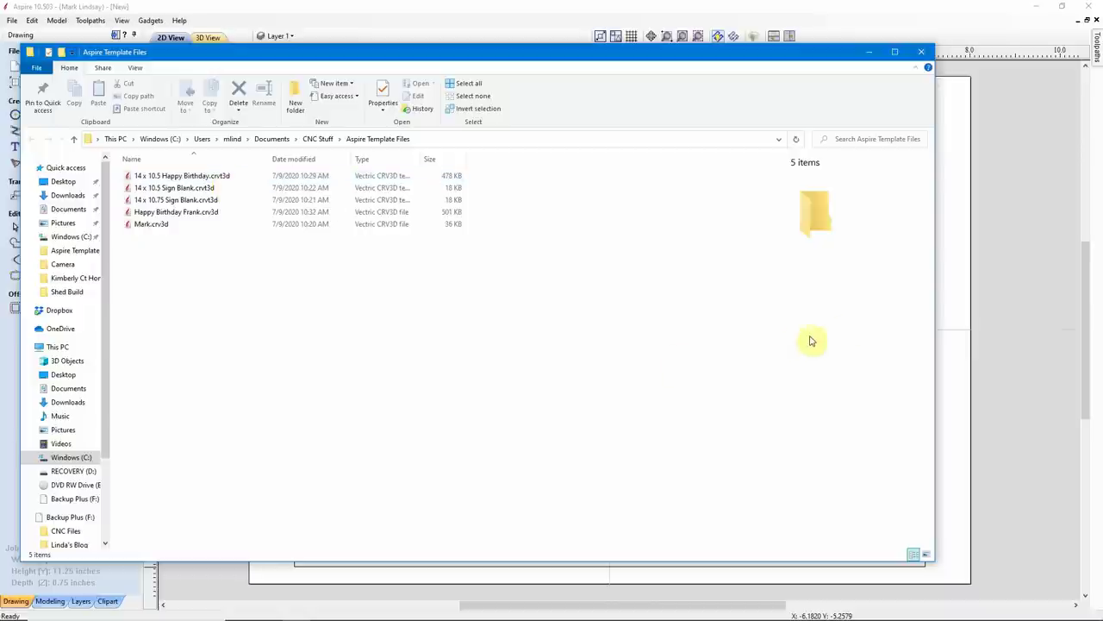
click(868, 52)
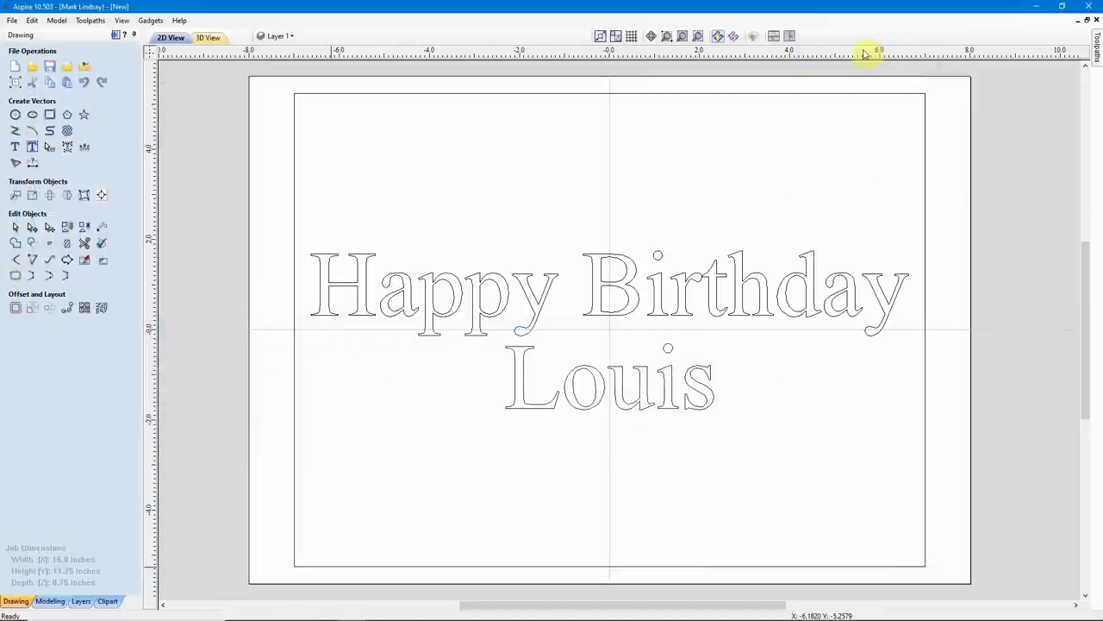